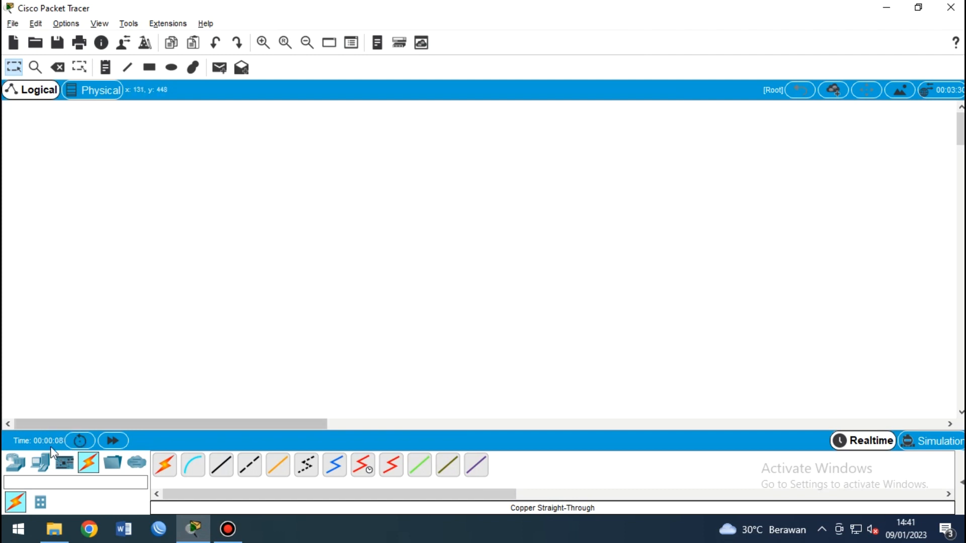
Place three PCs, PC0, PC1 and PC2, side by side on the workspace
{"action": "left_click", "coordinate": [16, 463]}
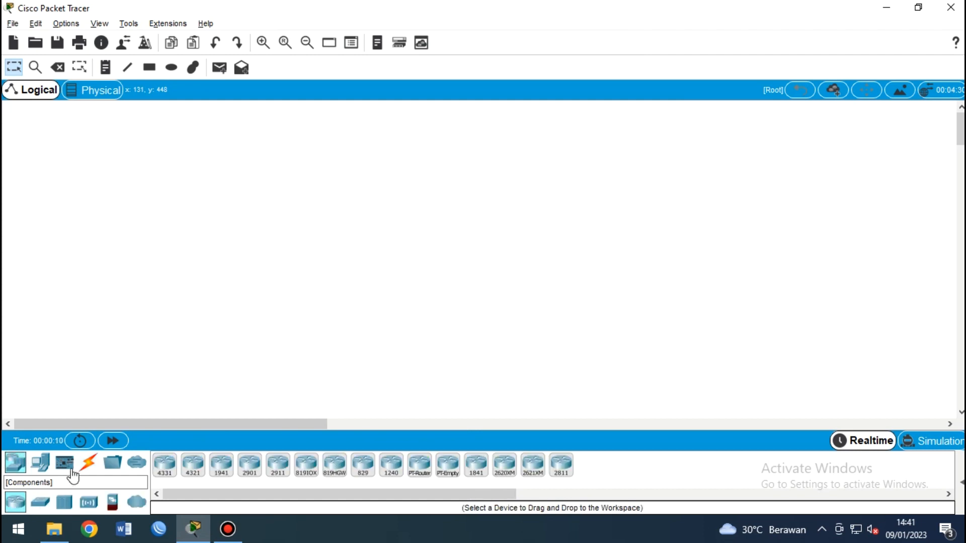
{"action": "left_click", "coordinate": [41, 463]}
{"action": "left_click_drag", "start_coordinate": [165, 466], "coordinate": [133, 158]}
{"action": "left_click", "coordinate": [307, 43]}
{"action": "left_click_drag", "start_coordinate": [164, 465], "coordinate": [166, 134]}
{"action": "left_click_drag", "start_coordinate": [164, 465], "coordinate": [201, 157]}
Add an AP-PT access point, Access Point0, below the three PCs
{"action": "left_click", "coordinate": [15, 463]}
{"action": "left_click", "coordinate": [88, 502]}
{"action": "left_click", "coordinate": [363, 465]}
{"action": "left_click", "coordinate": [157, 192]}
Copy the three PCs and access point as a group to the right
{"action": "left_click_drag", "start_coordinate": [85, 124], "coordinate": [261, 245]}
{"action": "left_click_drag", "start_coordinate": [163, 190], "coordinate": [338, 187]}
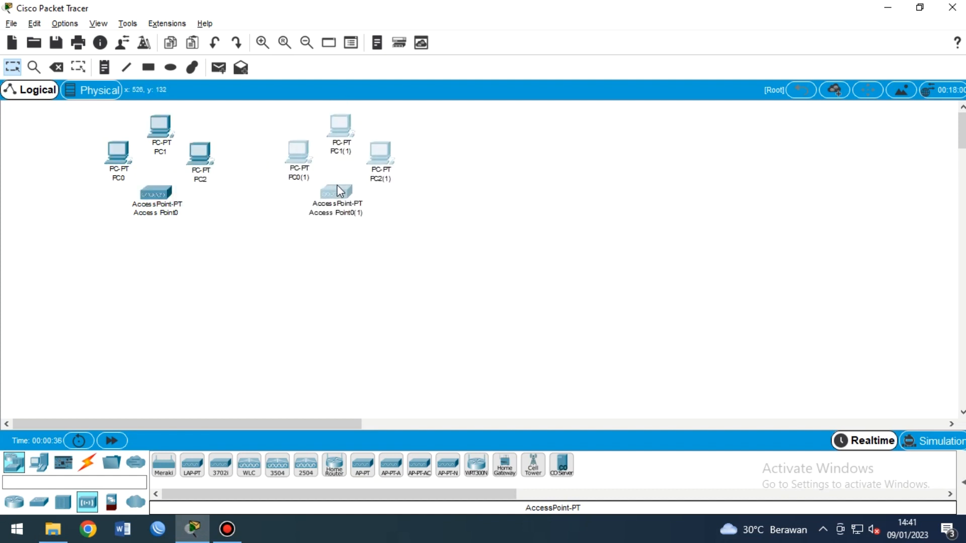
{"action": "left_click", "coordinate": [425, 245]}
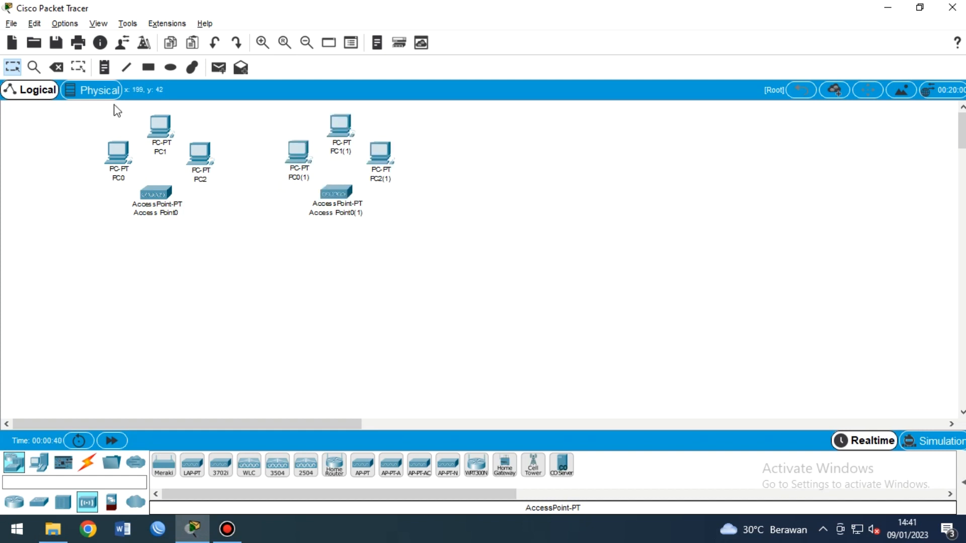
Place PC3 at lower left, and PC4 and PC5 near the bottom centre
{"action": "left_click", "coordinate": [38, 462]}
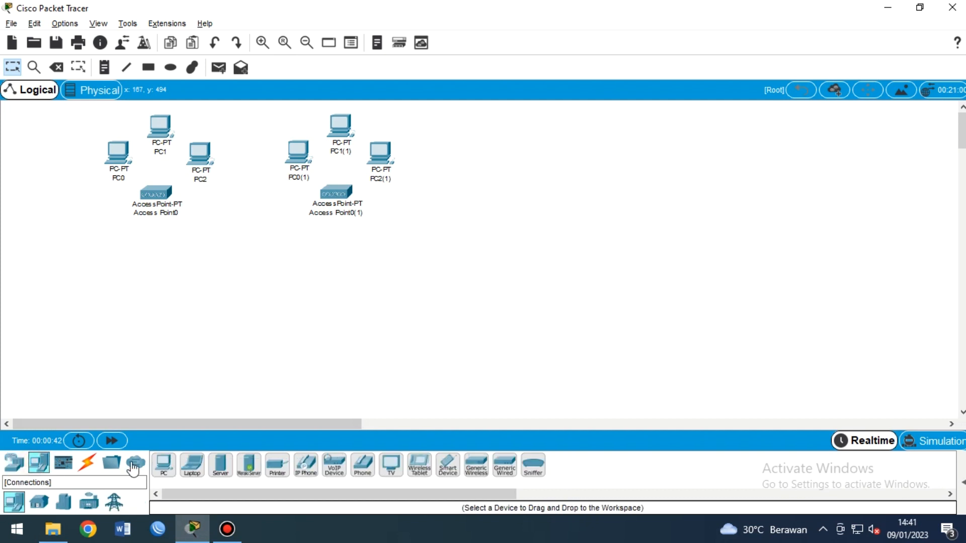
{"action": "left_click", "coordinate": [164, 465]}
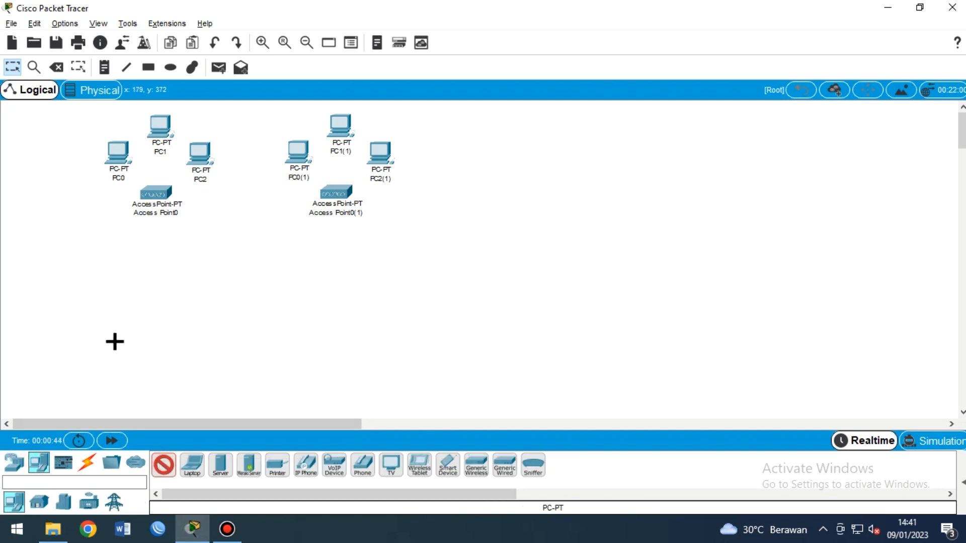
{"action": "left_click", "coordinate": [112, 352]}
{"action": "left_click", "coordinate": [166, 468]}
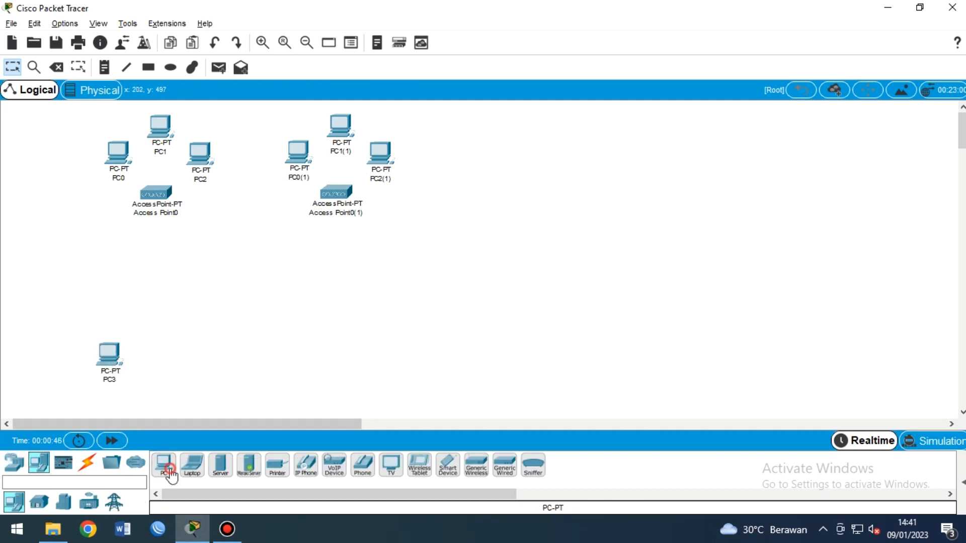
{"action": "left_click", "coordinate": [309, 340]}
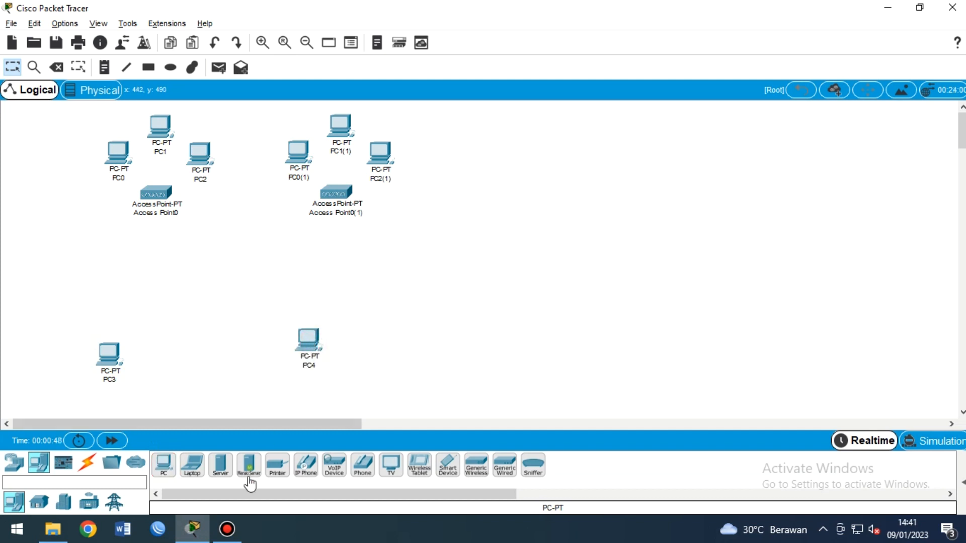
{"action": "left_click", "coordinate": [166, 468]}
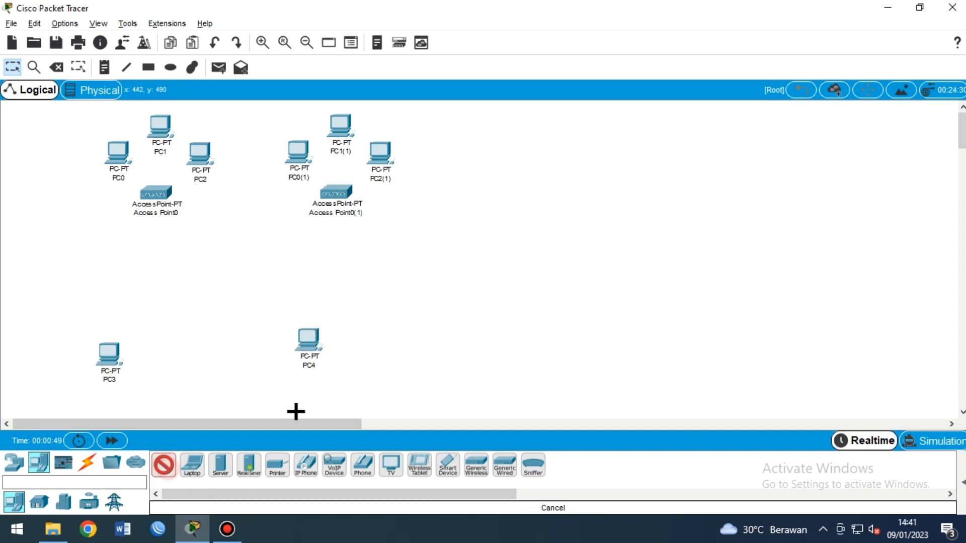
{"action": "left_click", "coordinate": [366, 341]}
{"action": "left_click_drag", "start_coordinate": [300, 346], "coordinate": [301, 354]}
{"action": "left_click_drag", "start_coordinate": [371, 344], "coordinate": [373, 351]}
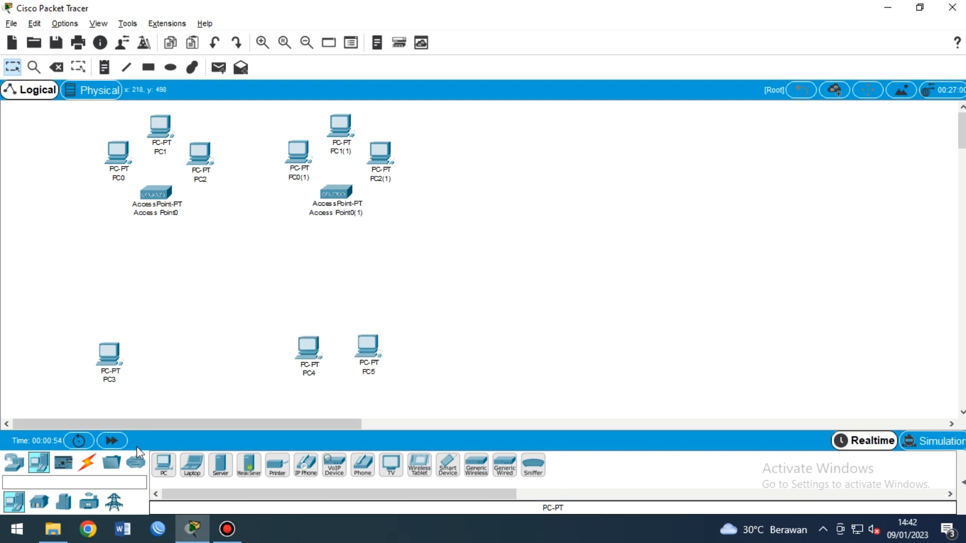
Add four 7960 IP phones, IPPhone0–IPPhone3, above PC3 and PC4
{"action": "left_click", "coordinate": [306, 466]}
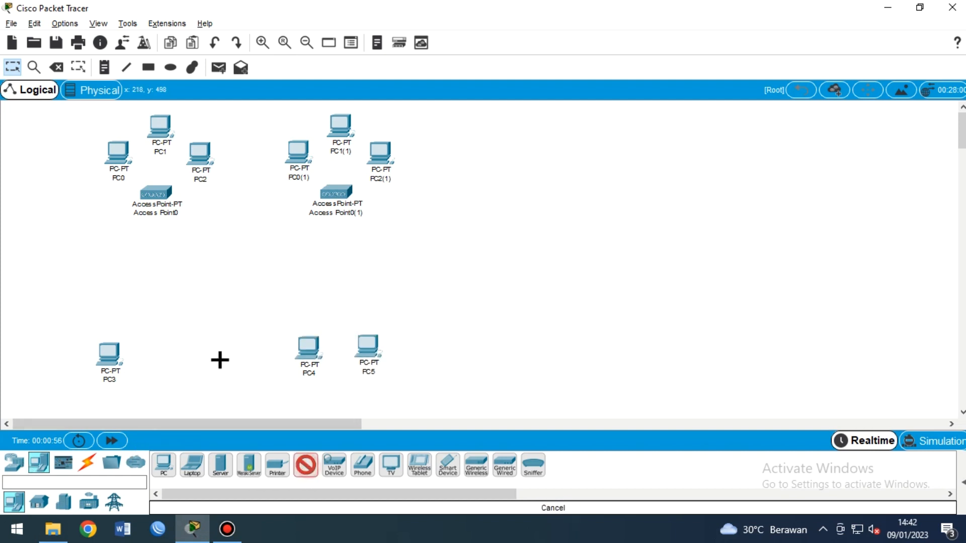
{"action": "left_click", "coordinate": [168, 280]}
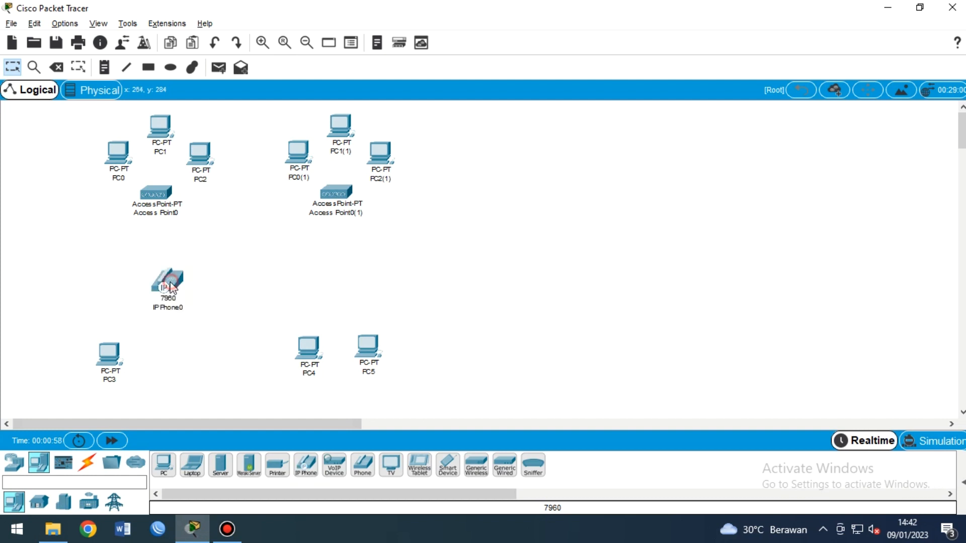
{"action": "left_click", "coordinate": [306, 466]}
{"action": "left_click", "coordinate": [218, 281]}
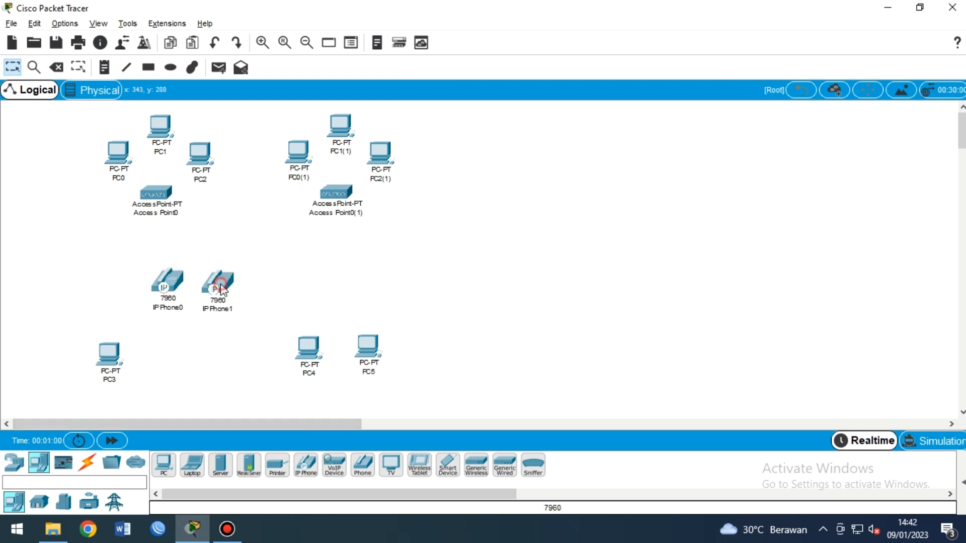
{"action": "left_click", "coordinate": [306, 465]}
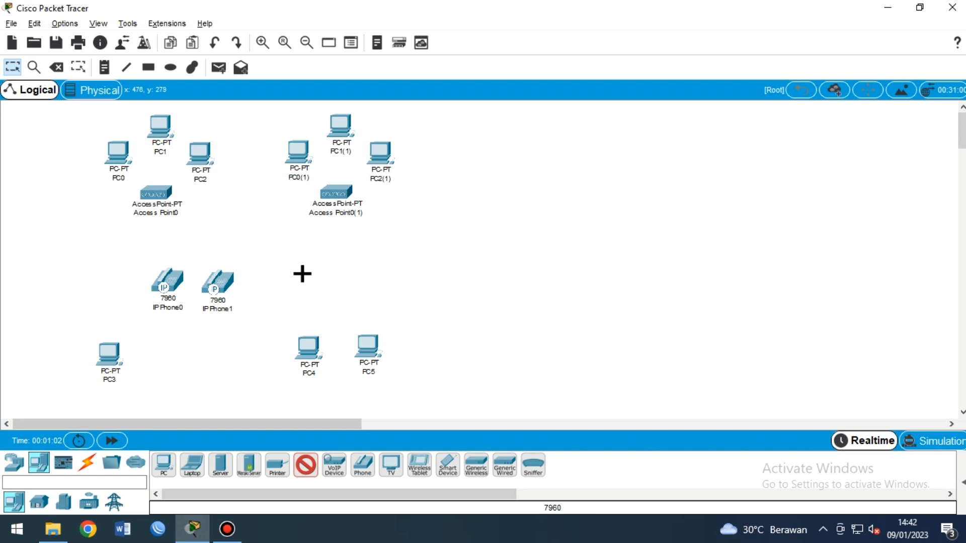
{"action": "left_click", "coordinate": [301, 271]}
{"action": "left_click", "coordinate": [305, 465]}
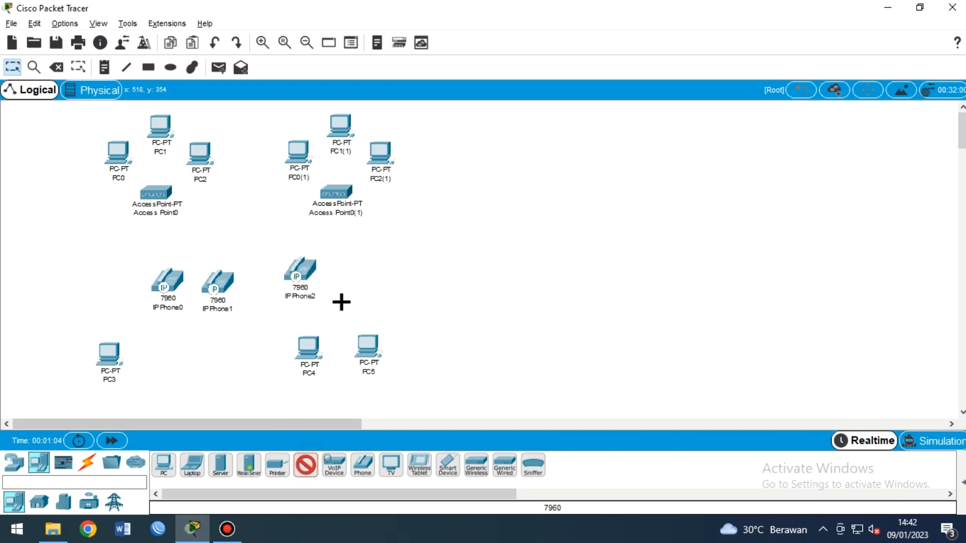
{"action": "left_click", "coordinate": [355, 272]}
{"action": "left_click", "coordinate": [305, 276]}
{"action": "left_click_drag", "start_coordinate": [309, 278], "coordinate": [366, 276]}
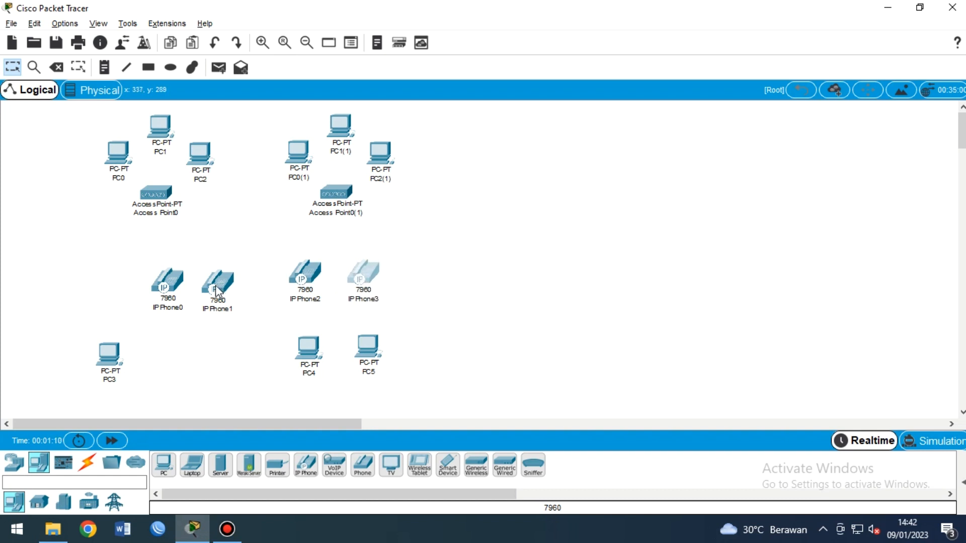
Place a 2811 router, Router0, just above PC3
{"action": "left_click", "coordinate": [14, 462]}
{"action": "left_click", "coordinate": [561, 471]}
{"action": "left_click", "coordinate": [120, 313]}
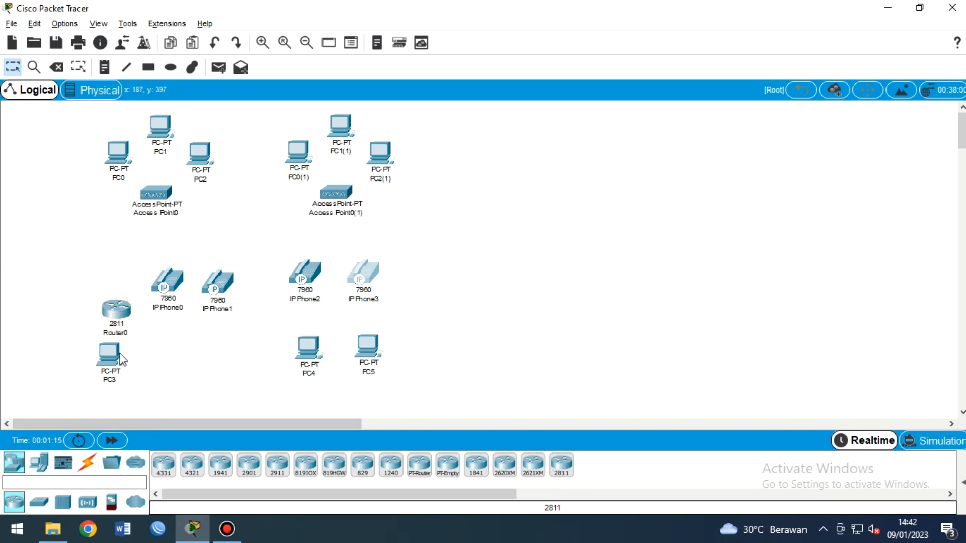
Reposition PC3, IP Phone0 and IP Phone1 slightly
{"action": "left_click_drag", "start_coordinate": [116, 360], "coordinate": [117, 364]}
{"action": "left_click_drag", "start_coordinate": [175, 282], "coordinate": [159, 257]}
{"action": "left_click_drag", "start_coordinate": [215, 285], "coordinate": [223, 269]}
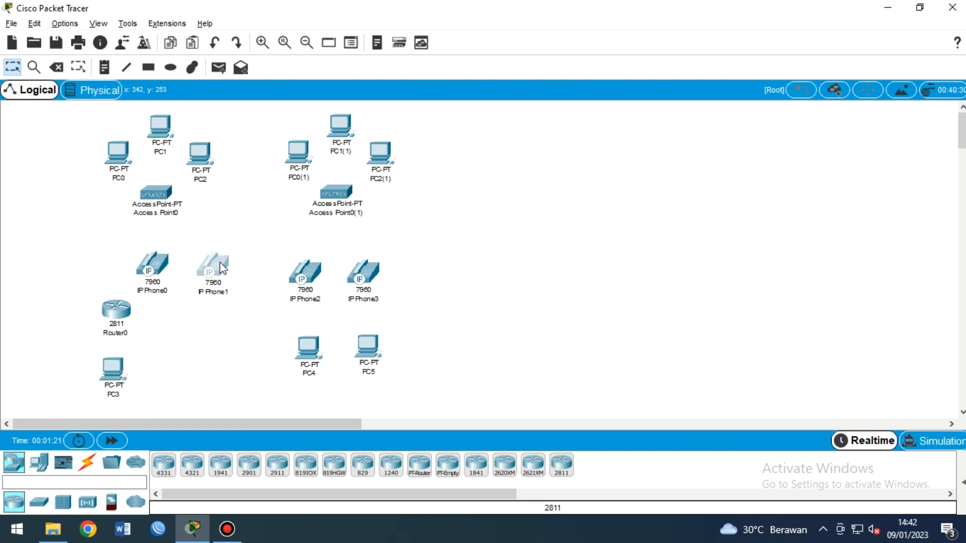
Place a 2950-24 switch, Switch0, to the right of PC3
{"action": "left_click", "coordinate": [42, 499]}
{"action": "left_click", "coordinate": [363, 466]}
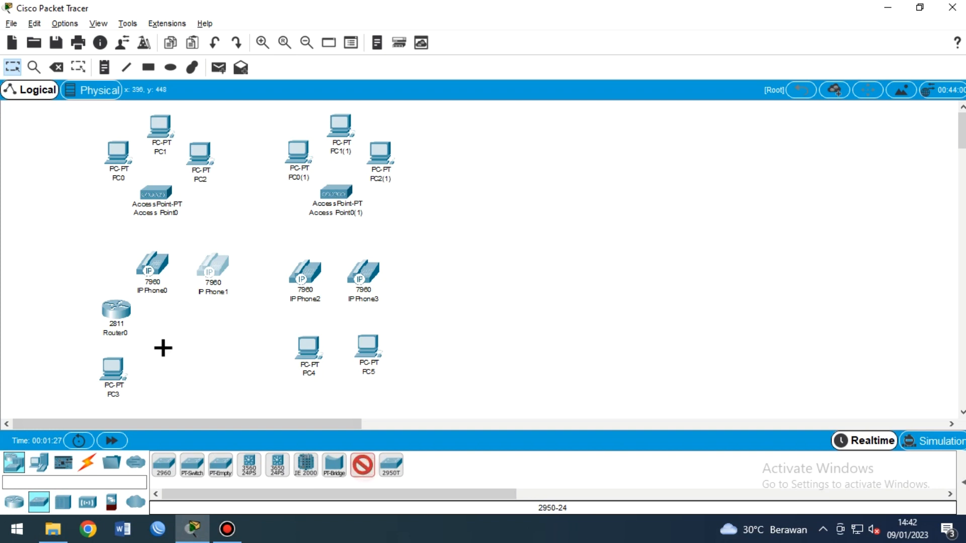
{"action": "left_click", "coordinate": [191, 363]}
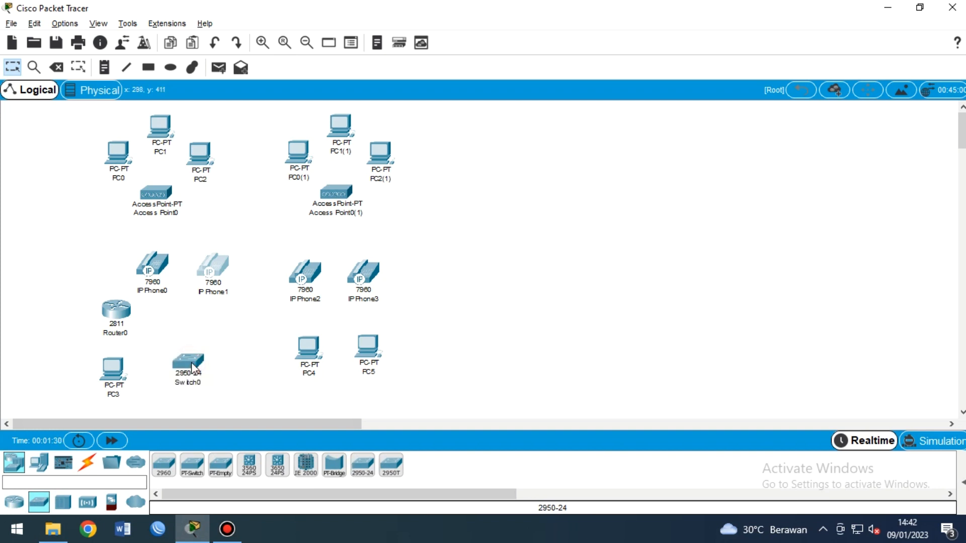
{"action": "left_click_drag", "start_coordinate": [200, 368], "coordinate": [201, 374]}
{"action": "left_click", "coordinate": [241, 362]}
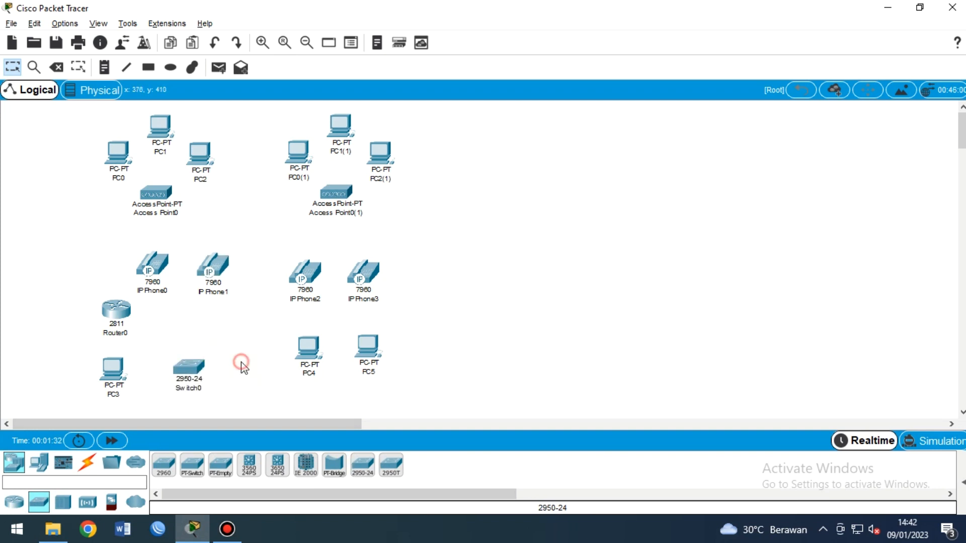
Choose a filled rectangle in the Palette and try a white fill colour
{"action": "left_click", "coordinate": [149, 67]}
{"action": "left_click", "coordinate": [456, 122]}
{"action": "left_click", "coordinate": [568, 115]}
{"action": "left_click", "coordinate": [457, 216]}
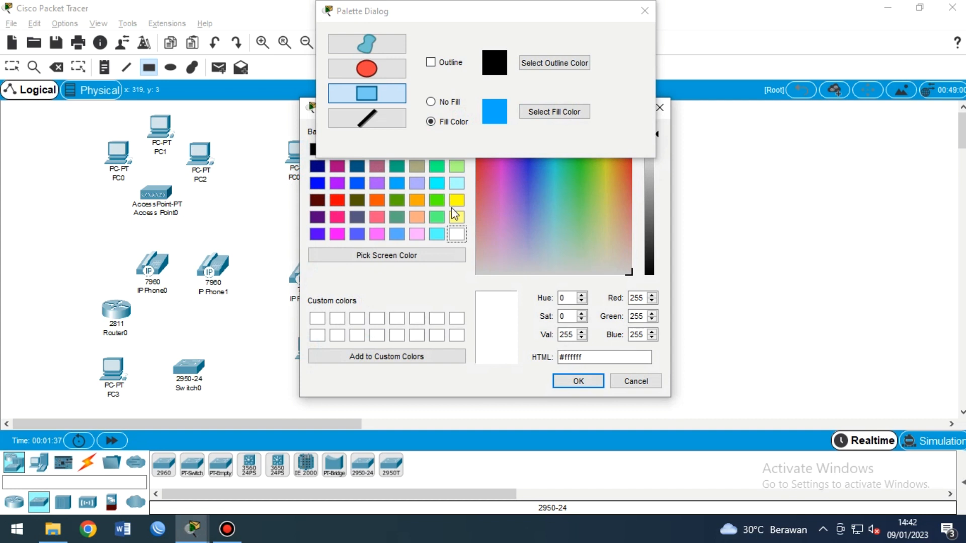
{"action": "left_click", "coordinate": [584, 376]}
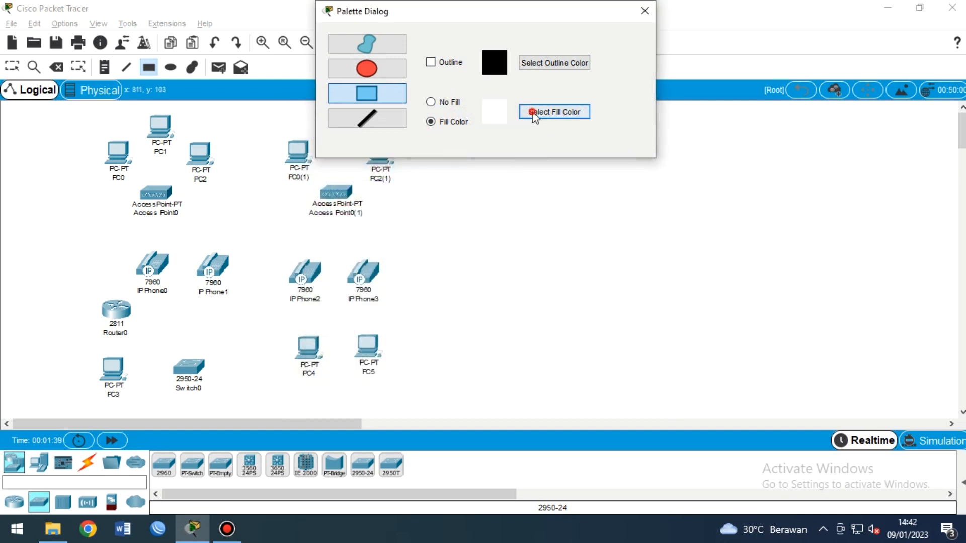
{"action": "left_click", "coordinate": [551, 115]}
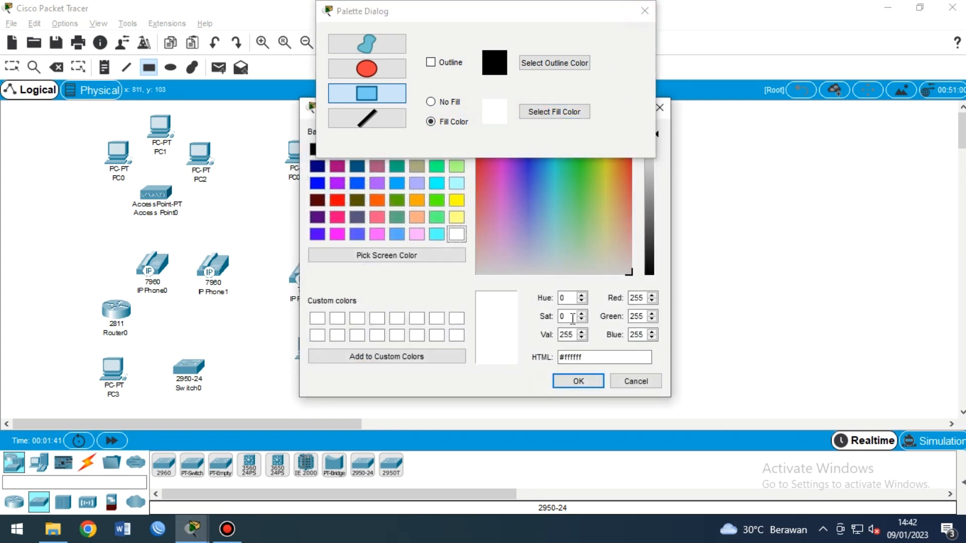
{"action": "left_click", "coordinate": [597, 381]}
{"action": "left_click_drag", "start_coordinate": [551, 13], "coordinate": [830, 87]}
Draw a yellow filled rectangle around PC0–PC2 and Access Point0
{"action": "left_click", "coordinate": [834, 185]}
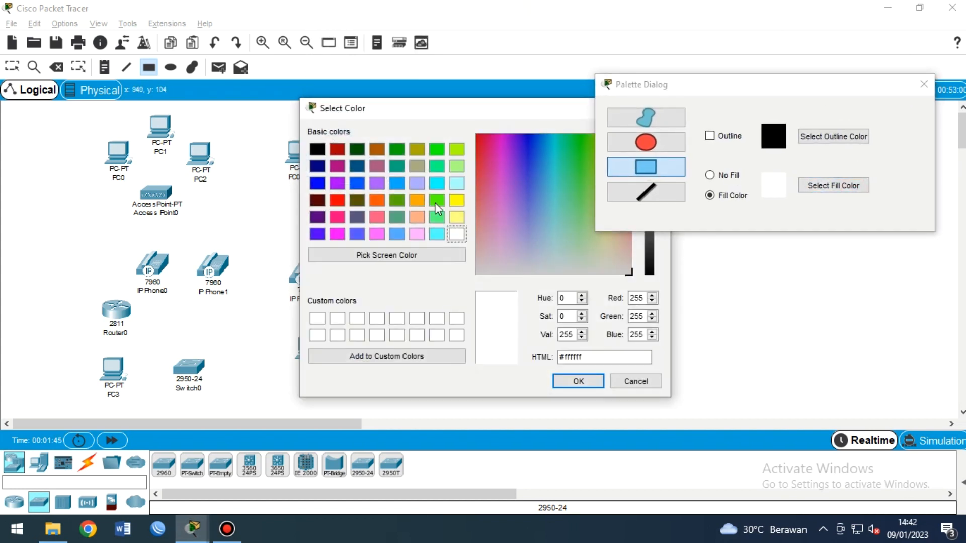
{"action": "left_click", "coordinate": [456, 200]}
{"action": "left_click", "coordinate": [577, 380]}
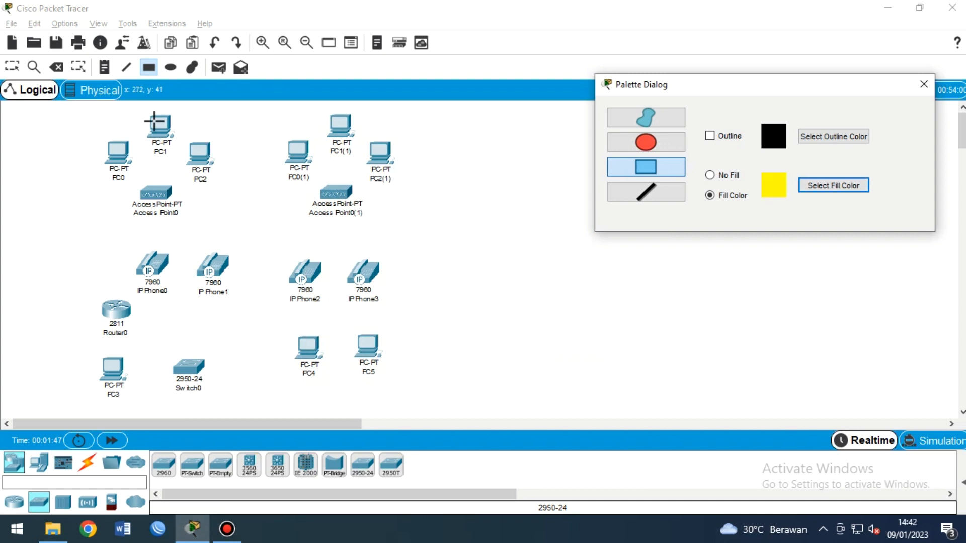
{"action": "mouse_move", "coordinate": [93, 106]}
{"action": "left_mouse_down"}
{"action": "mouse_move", "coordinate": [194, 125]}
{"action": "mouse_move", "coordinate": [230, 211]}
{"action": "mouse_move", "coordinate": [229, 233]}
{"action": "left_mouse_up"}
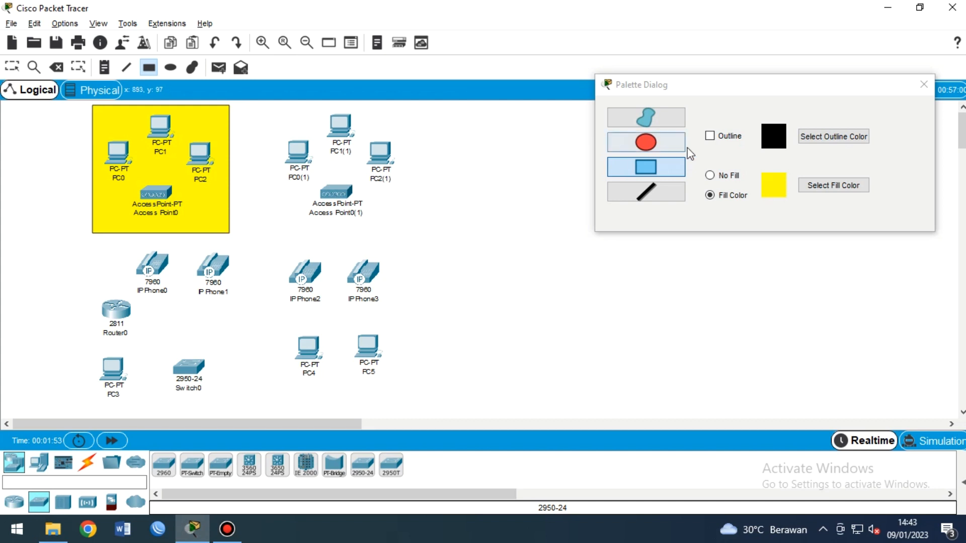
Draw a red filled rectangle around the copied PC group and access point
{"action": "left_click", "coordinate": [831, 185]}
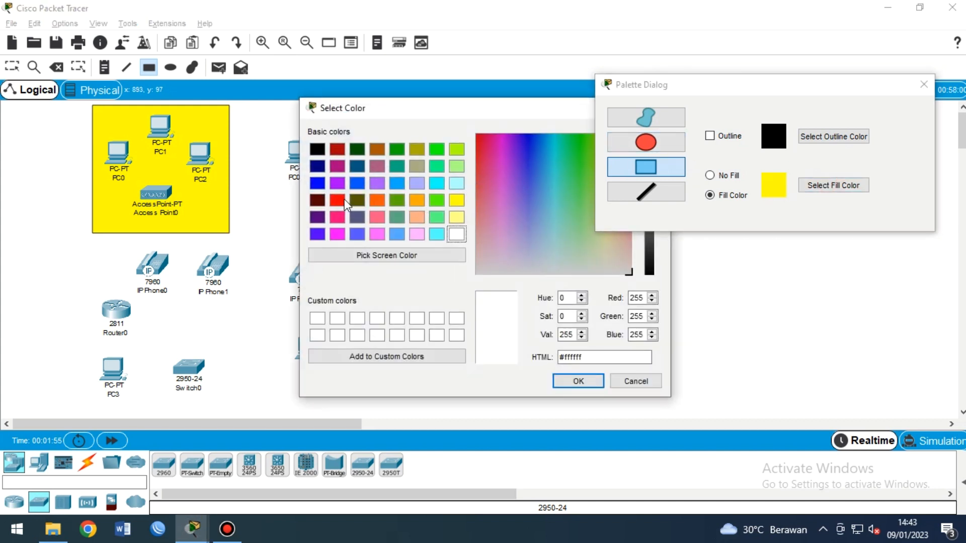
{"action": "left_click", "coordinate": [339, 201]}
{"action": "left_click", "coordinate": [576, 381]}
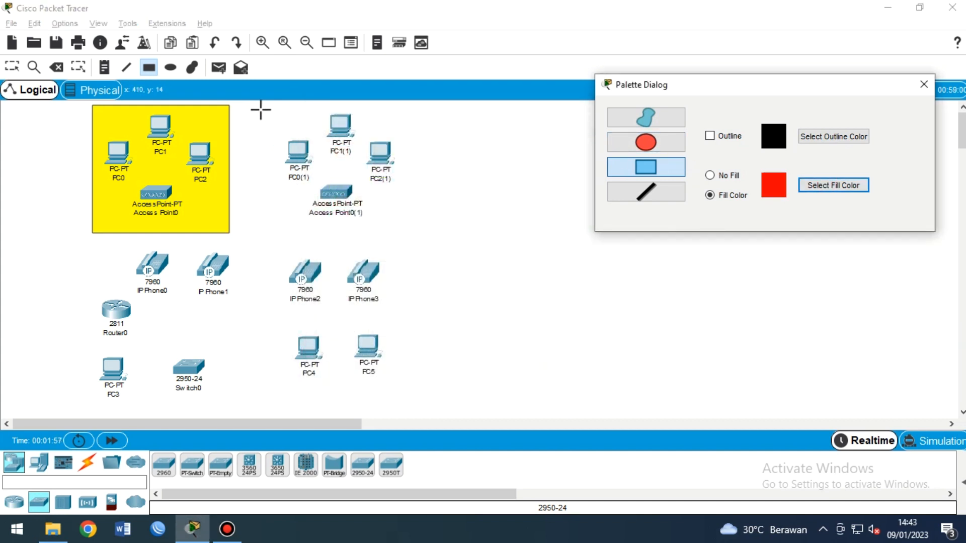
{"action": "left_click_drag", "start_coordinate": [259, 110], "coordinate": [423, 241]}
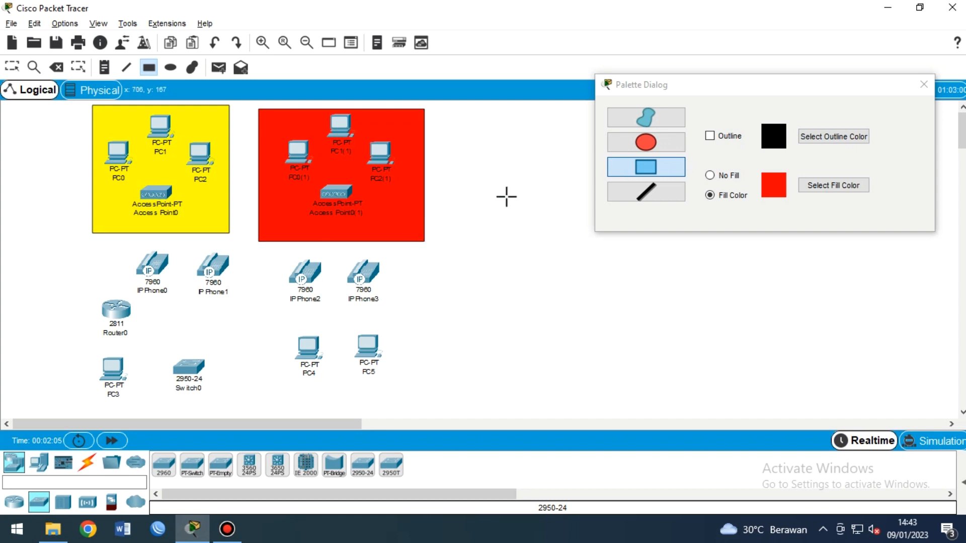
Draw a blue rectangle around the IP phones, router, PC3 and switch
{"action": "left_click", "coordinate": [832, 185]}
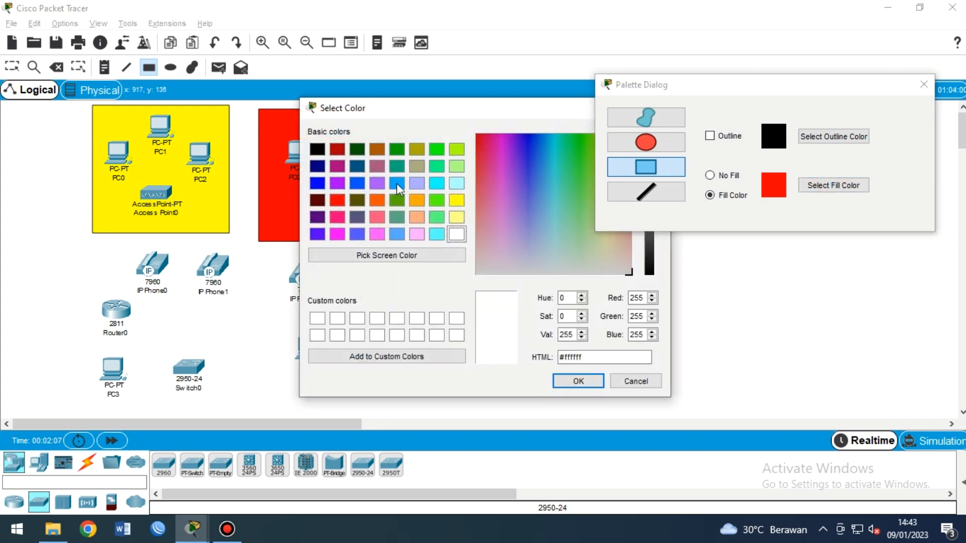
{"action": "left_click", "coordinate": [396, 186]}
{"action": "left_click", "coordinate": [574, 381]}
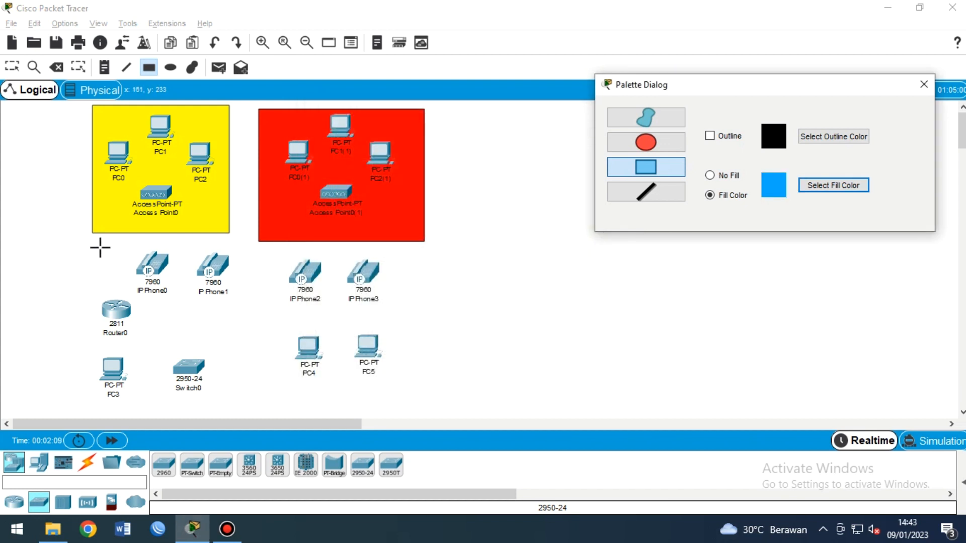
{"action": "left_click_drag", "start_coordinate": [83, 245], "coordinate": [253, 407]}
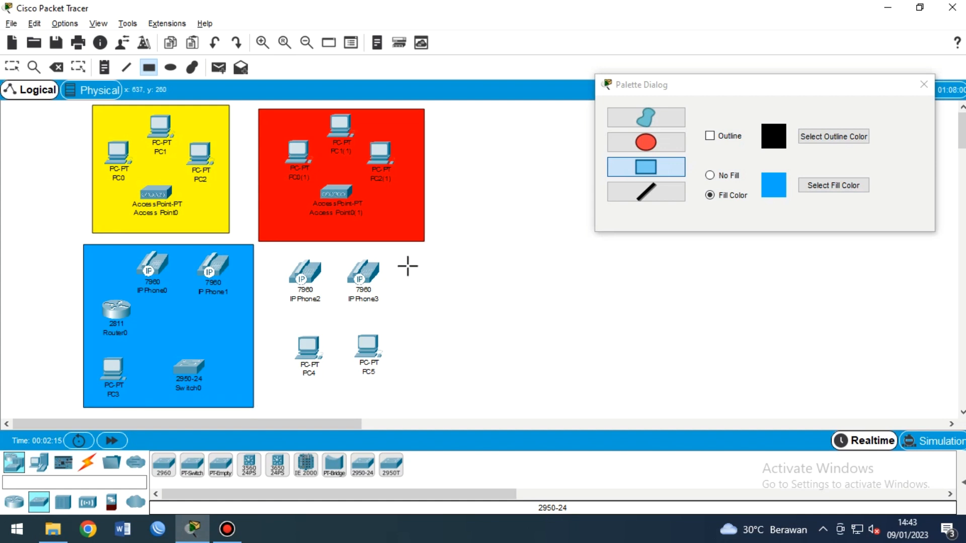
Draw a green (#55ff00) rectangle around IP Phone2/3 and PC4/PC5
{"action": "left_click", "coordinate": [815, 186]}
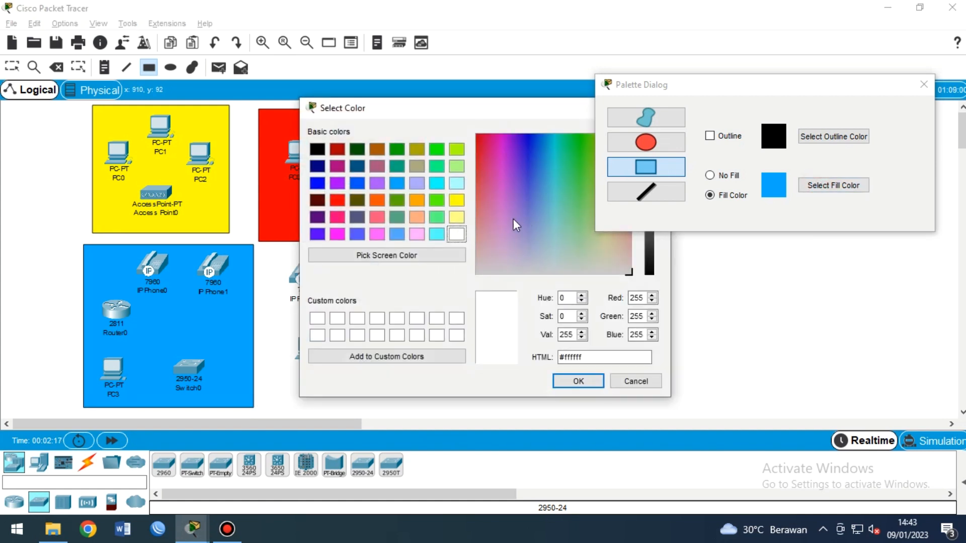
{"action": "left_click", "coordinate": [435, 215]}
{"action": "left_click", "coordinate": [437, 201]}
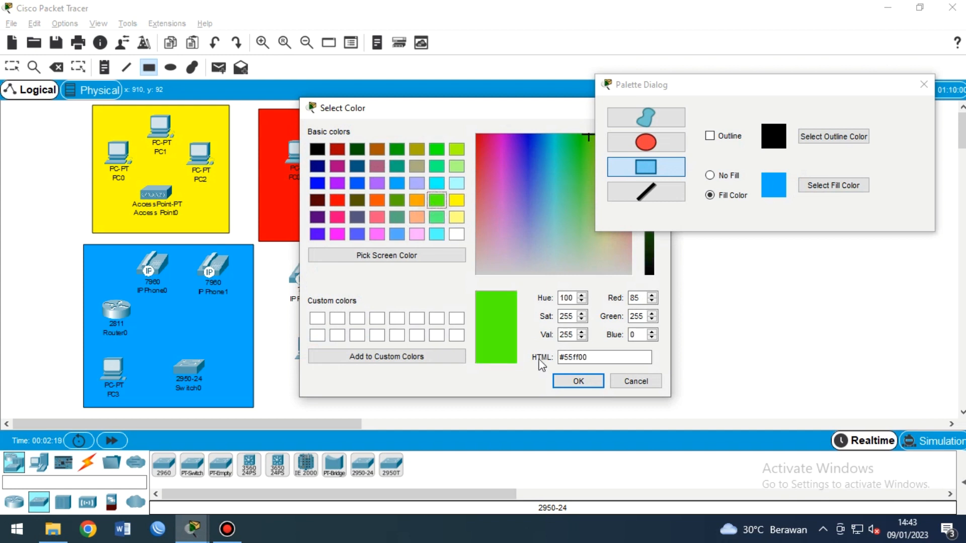
{"action": "left_click", "coordinate": [557, 382]}
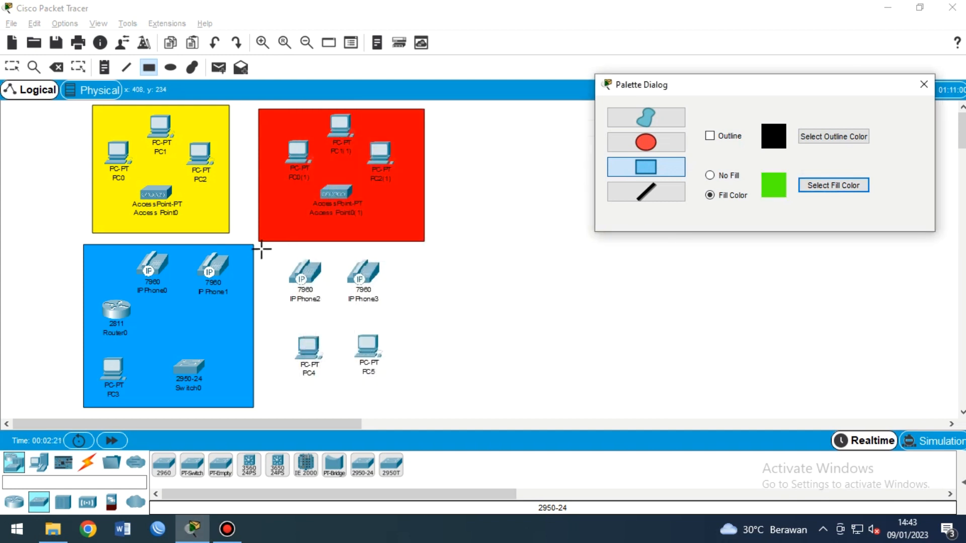
{"action": "left_click_drag", "start_coordinate": [261, 248], "coordinate": [414, 407]}
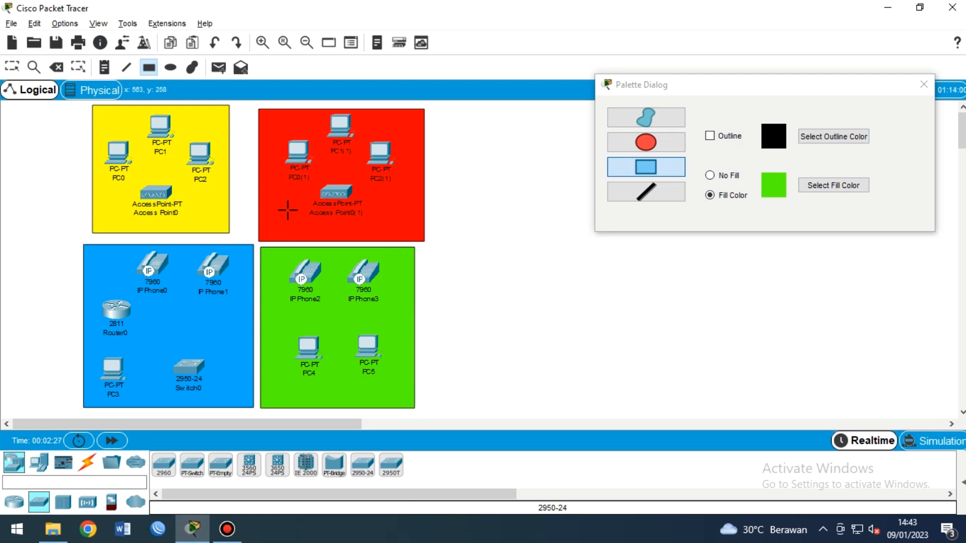
{"action": "left_click", "coordinate": [12, 66]}
{"action": "left_click", "coordinate": [272, 134]}
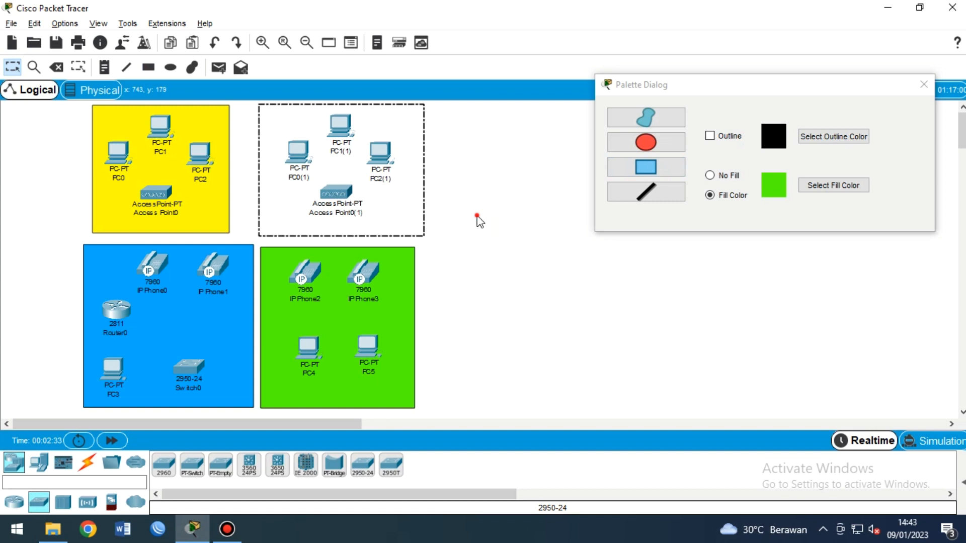
Nudge the yellow room area and its devices to the right
{"action": "left_click", "coordinate": [496, 225]}
{"action": "left_click_drag", "start_coordinate": [76, 110], "coordinate": [234, 219]}
{"action": "left_click", "coordinate": [518, 280]}
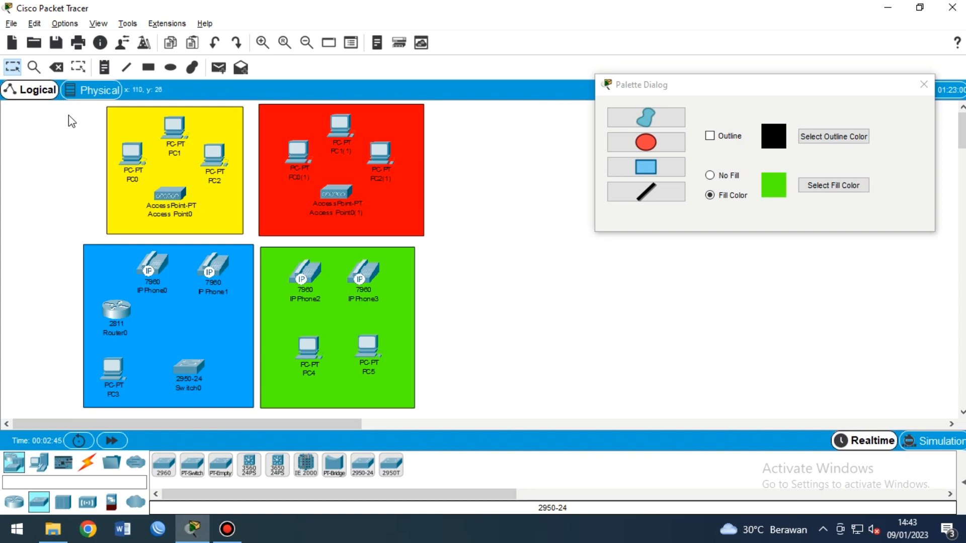
Move all four room areas with their devices right, closing the Palette
{"action": "left_click_drag", "start_coordinate": [98, 115], "coordinate": [437, 413]}
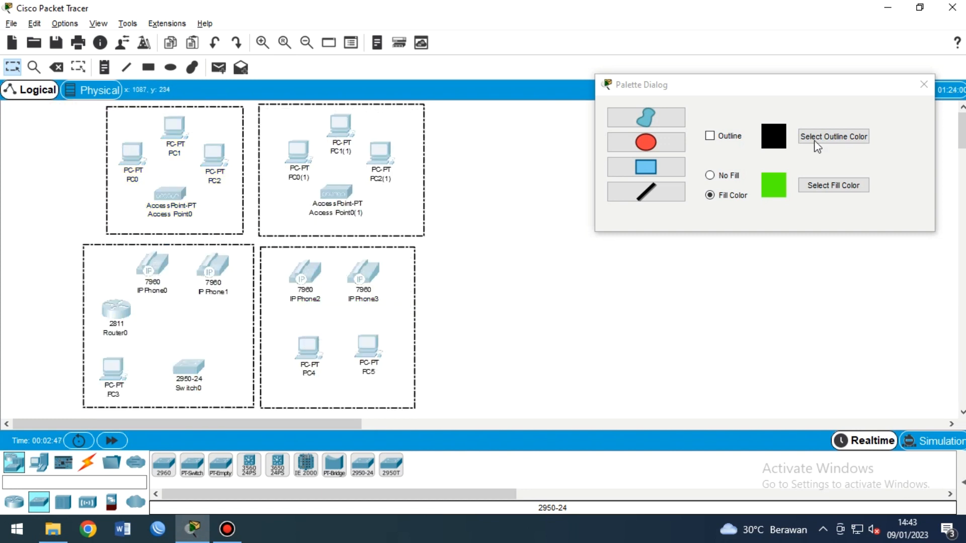
{"action": "left_click", "coordinate": [931, 92]}
{"action": "left_click_drag", "start_coordinate": [391, 297], "coordinate": [566, 304]}
{"action": "left_click", "coordinate": [640, 293]}
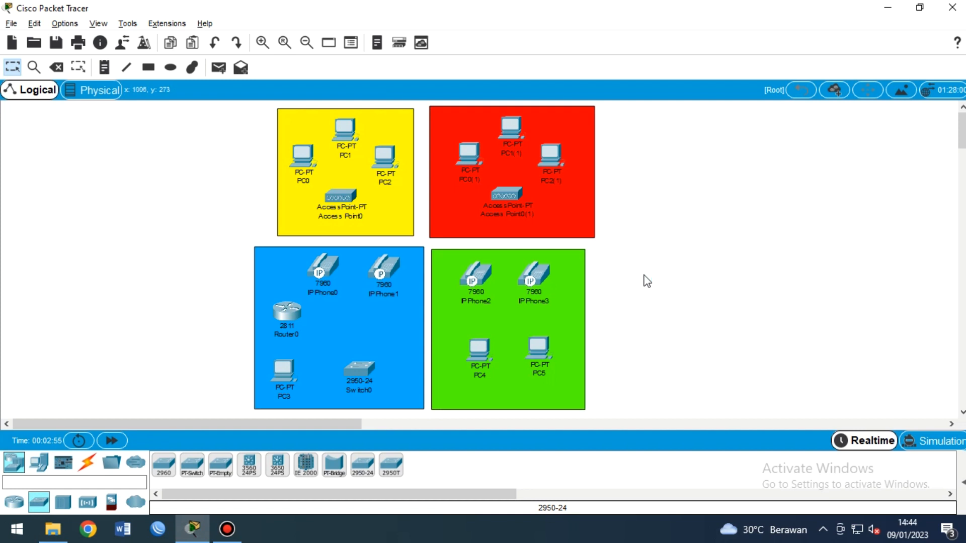
Label the yellow, red, blue and green rooms R. BDP, R. AKL, R. TKJ and R. OTKP
{"action": "left_click", "coordinate": [104, 67]}
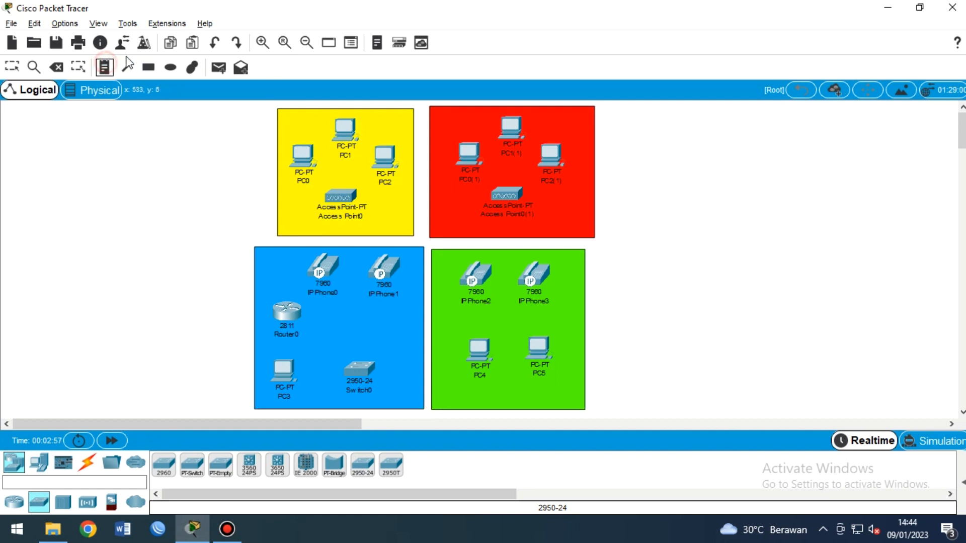
{"action": "left_click", "coordinate": [284, 116]}
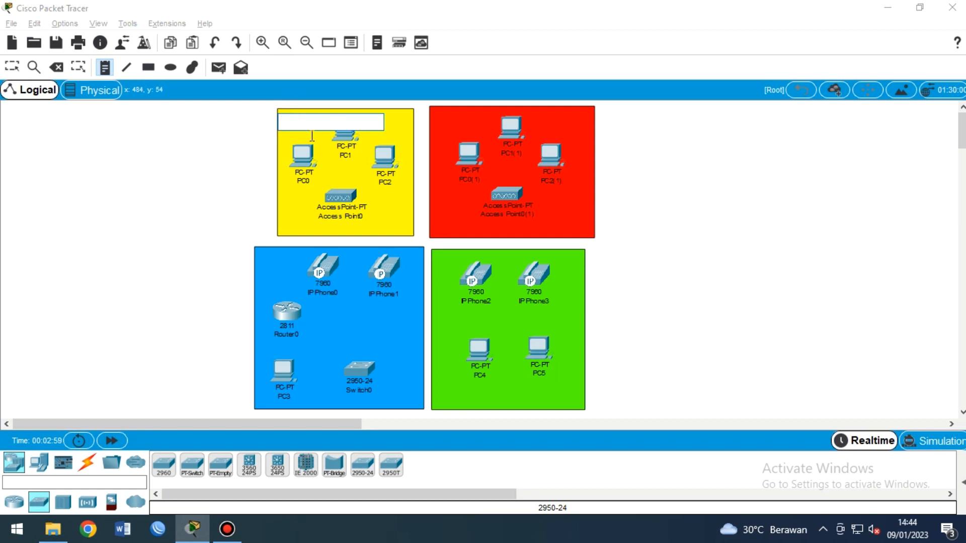
{"action": "type", "text": "R. BDP"}
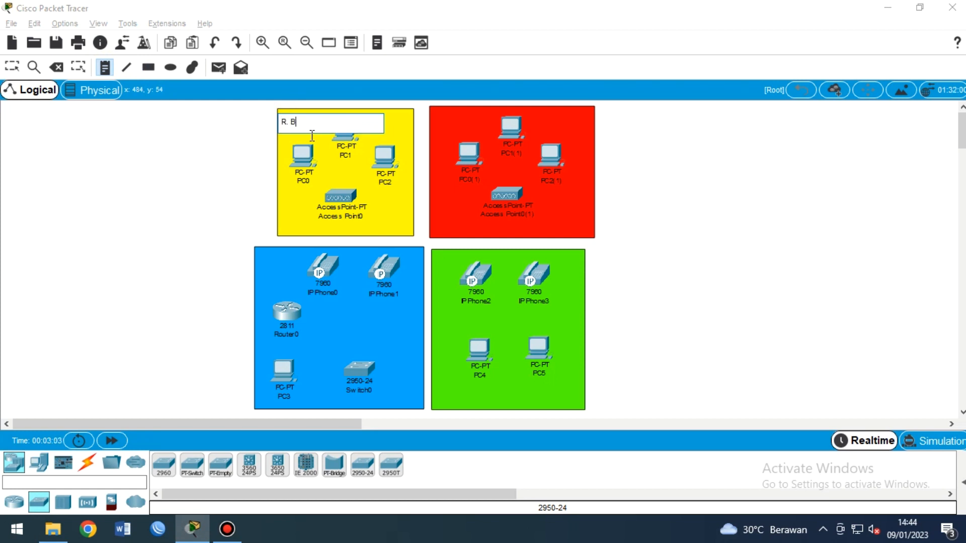
{"action": "left_click", "coordinate": [440, 121]}
{"action": "type", "text": "R>"}
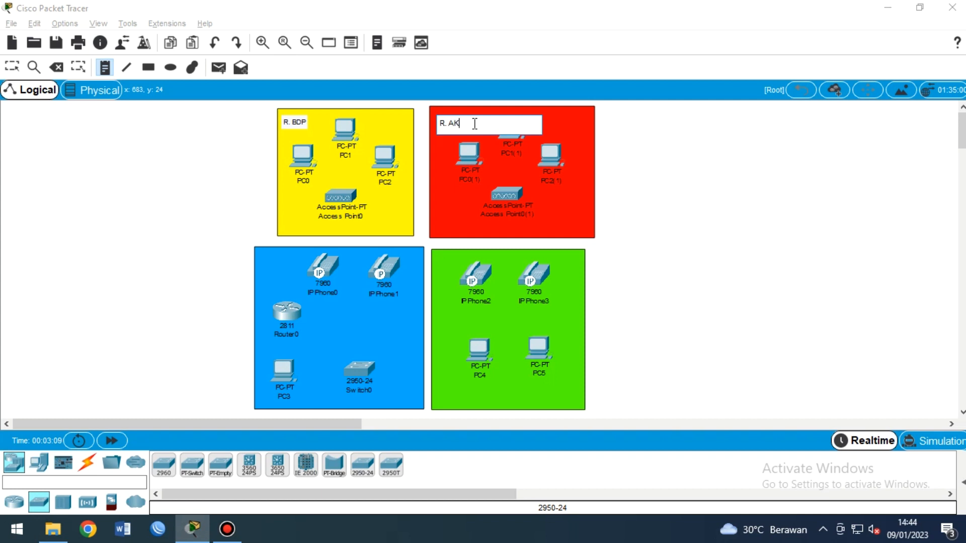
{"action": "left_click", "coordinate": [263, 264]}
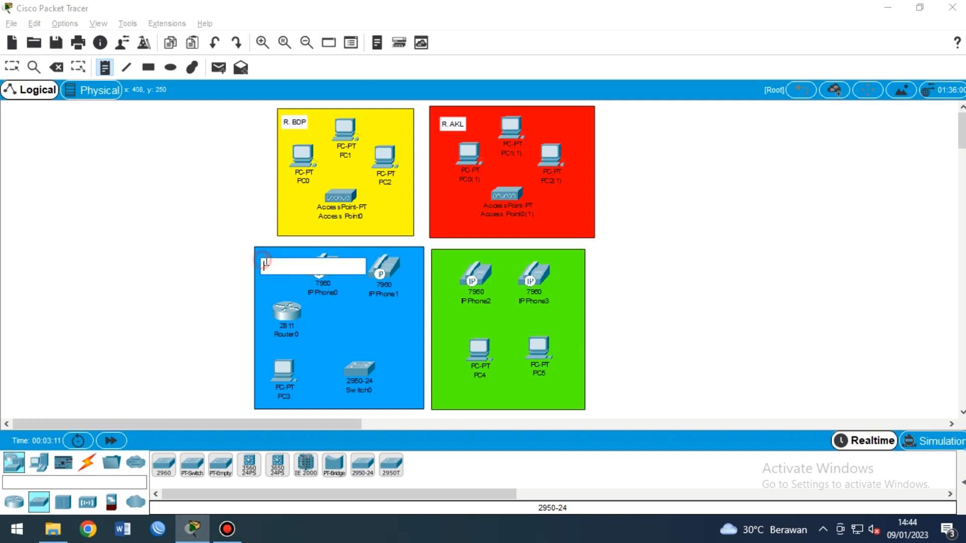
{"action": "type", "text": "R. TKJ"}
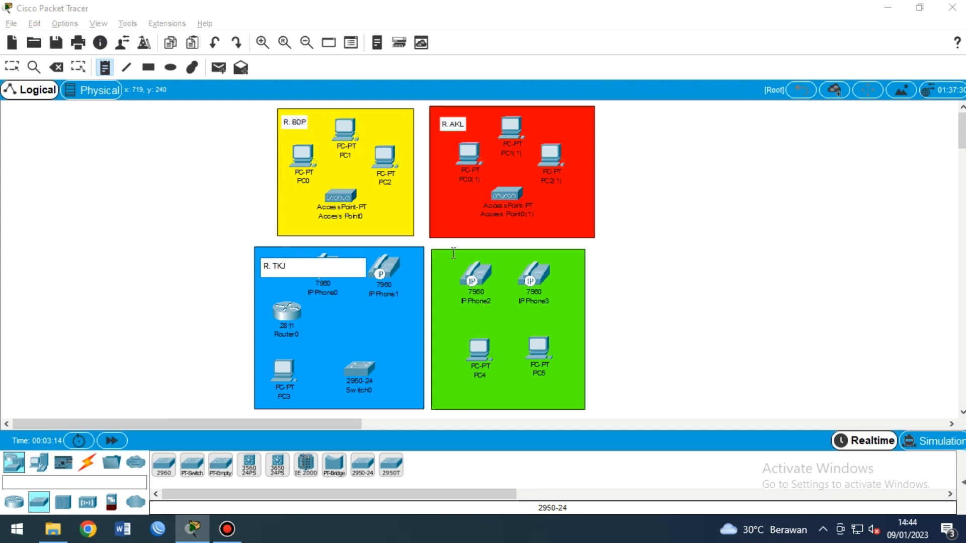
{"action": "left_click", "coordinate": [440, 257]}
{"action": "type", "text": "R. OTKP"}
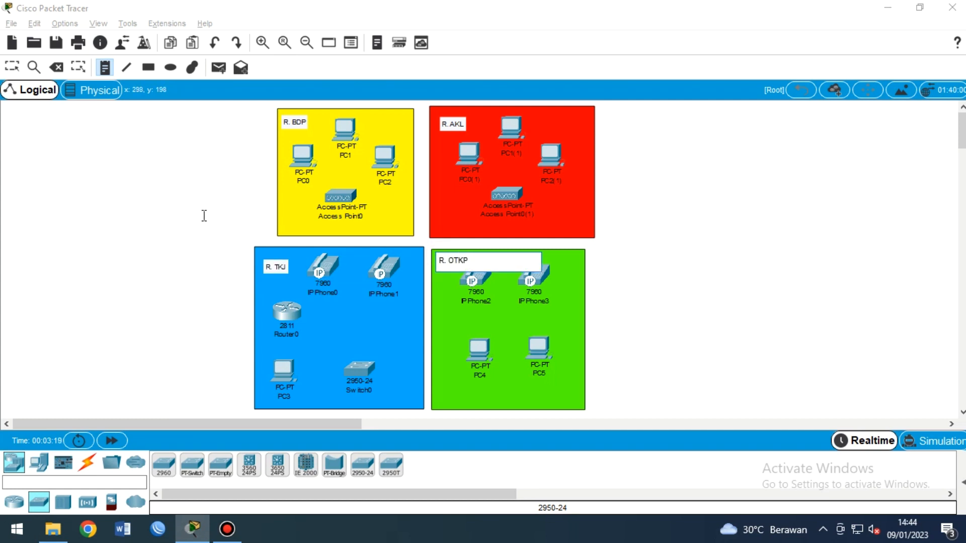
{"action": "left_click", "coordinate": [12, 67]}
Shift the R. OTKP label and nudge IP Phone3 into place
{"action": "left_click_drag", "start_coordinate": [463, 262], "coordinate": [484, 290]}
{"action": "left_click_drag", "start_coordinate": [541, 285], "coordinate": [542, 285]}
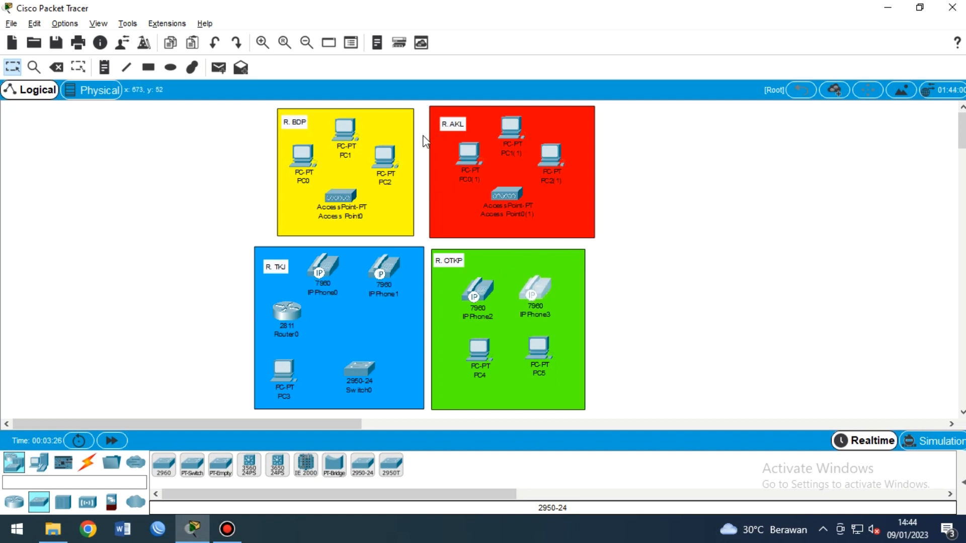
{"action": "left_click", "coordinate": [151, 189]}
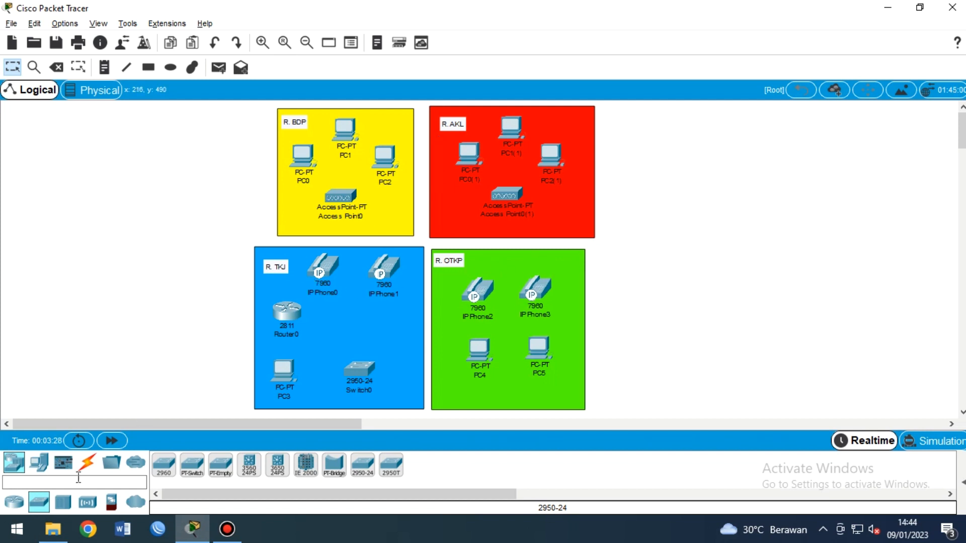
Cable Switch0 Fa0/1 to PC3 and Switch0 Fa0/3 to Router0 Fa0/0 with straight-through copper
{"action": "left_click", "coordinate": [87, 462]}
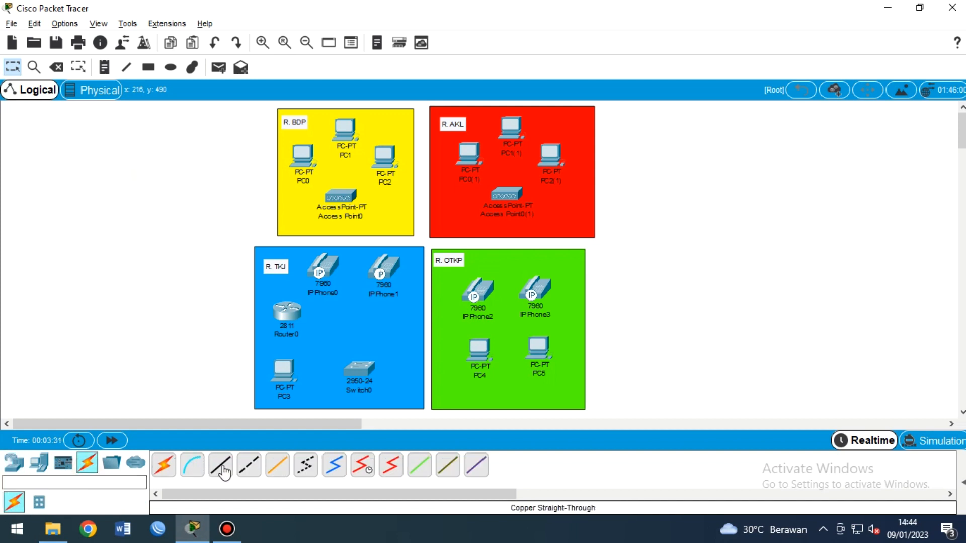
{"action": "left_click", "coordinate": [222, 466]}
{"action": "left_click", "coordinate": [356, 365]}
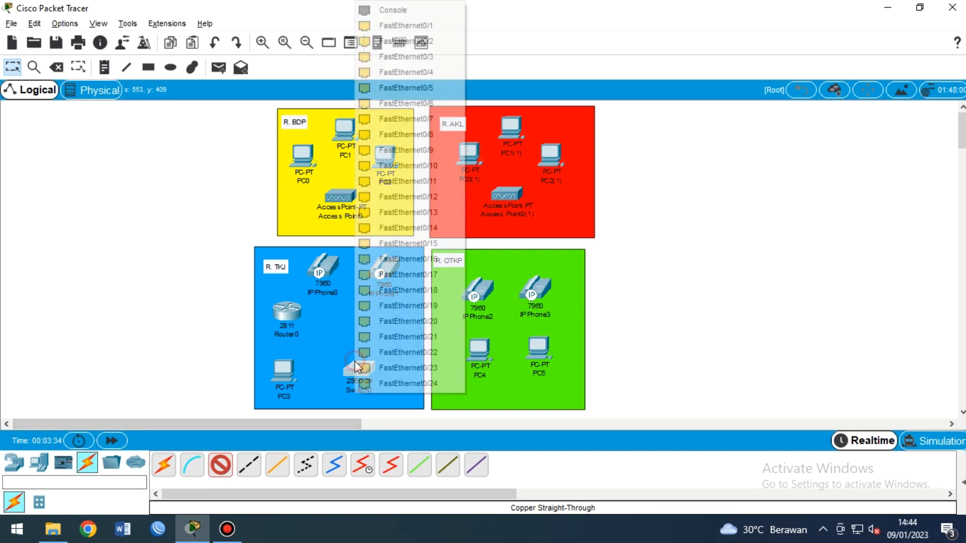
{"action": "left_click", "coordinate": [422, 27]}
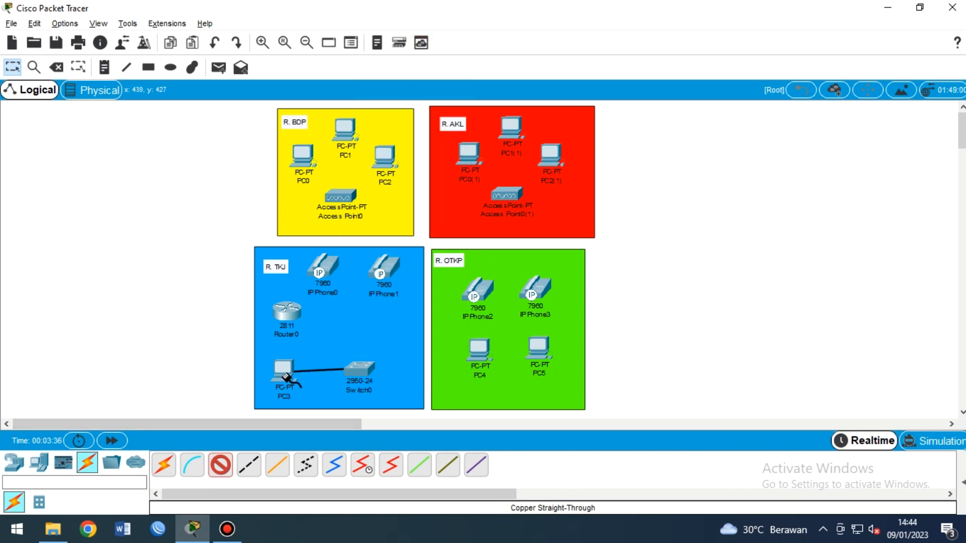
{"action": "left_click", "coordinate": [283, 375]}
{"action": "left_click", "coordinate": [336, 425]}
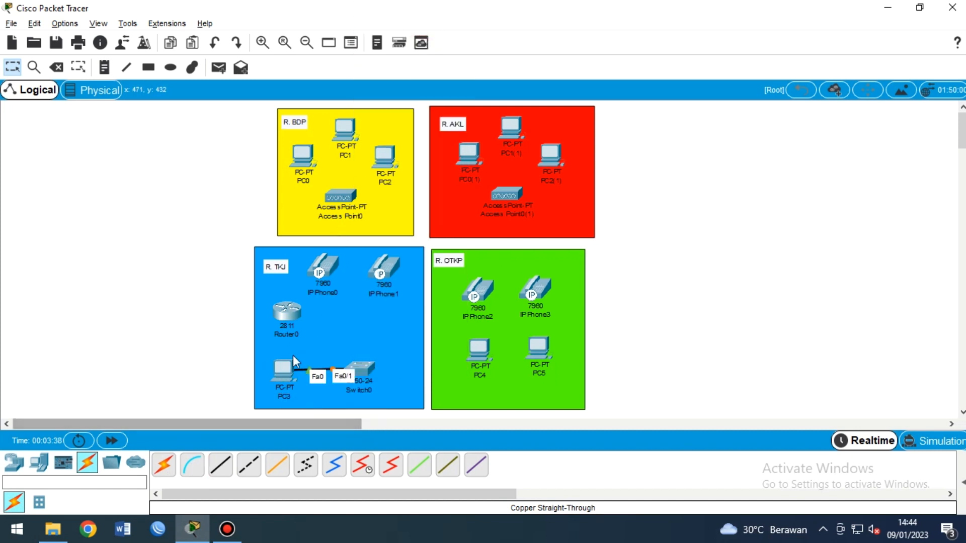
{"action": "left_click", "coordinate": [220, 465]}
{"action": "left_click", "coordinate": [360, 372]}
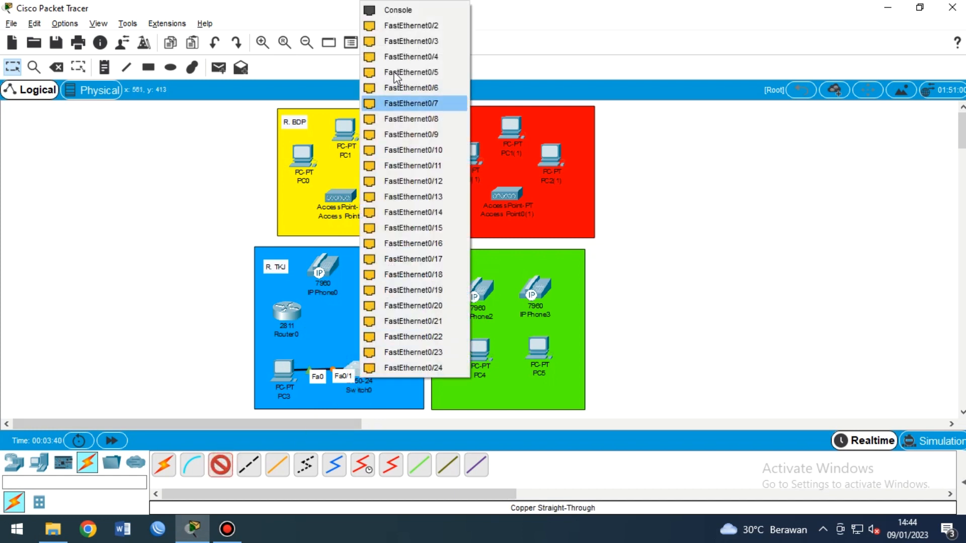
{"action": "left_click", "coordinate": [416, 41]}
{"action": "left_click", "coordinate": [286, 316]}
{"action": "left_click", "coordinate": [330, 355]}
Connect all four IP phones to Switch0, using ports Fa0/4, Fa0/5 and Fa0/6 among others
{"action": "left_click", "coordinate": [220, 465]}
{"action": "left_click", "coordinate": [356, 370]}
{"action": "left_click", "coordinate": [409, 26]}
{"action": "left_click", "coordinate": [329, 267]}
{"action": "left_click", "coordinate": [352, 276]}
{"action": "left_click", "coordinate": [221, 465]}
{"action": "left_click", "coordinate": [359, 369]}
{"action": "left_click", "coordinate": [405, 43]}
{"action": "left_click", "coordinate": [385, 267]}
{"action": "left_click", "coordinate": [407, 276]}
{"action": "left_click", "coordinate": [222, 464]}
{"action": "left_click", "coordinate": [358, 367]}
{"action": "left_click", "coordinate": [400, 58]}
{"action": "left_click", "coordinate": [479, 289]}
{"action": "left_click", "coordinate": [495, 298]}
{"action": "left_click", "coordinate": [220, 465]}
{"action": "left_click", "coordinate": [358, 368]}
{"action": "left_click", "coordinate": [400, 71]}
{"action": "left_click", "coordinate": [541, 291]}
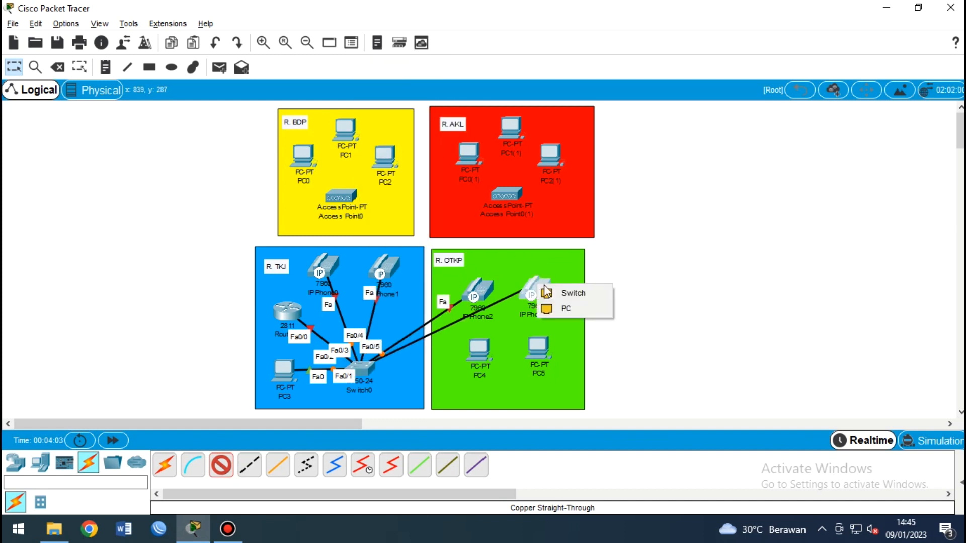
{"action": "left_click", "coordinate": [551, 292]}
Connect PC4 and PC5 to Switch0, PC5 on Fa0/9
{"action": "left_click", "coordinate": [220, 465]}
{"action": "left_click", "coordinate": [358, 368]}
{"action": "left_click", "coordinate": [402, 93]}
{"action": "left_click", "coordinate": [489, 347]}
{"action": "left_click", "coordinate": [506, 403]}
{"action": "left_click", "coordinate": [221, 465]}
{"action": "left_click", "coordinate": [358, 368]}
{"action": "left_click", "coordinate": [408, 123]}
{"action": "left_click", "coordinate": [538, 347]}
{"action": "left_click", "coordinate": [566, 397]}
Fast-forward simulation time until the links turn green
{"action": "left_click", "coordinate": [119, 443]}
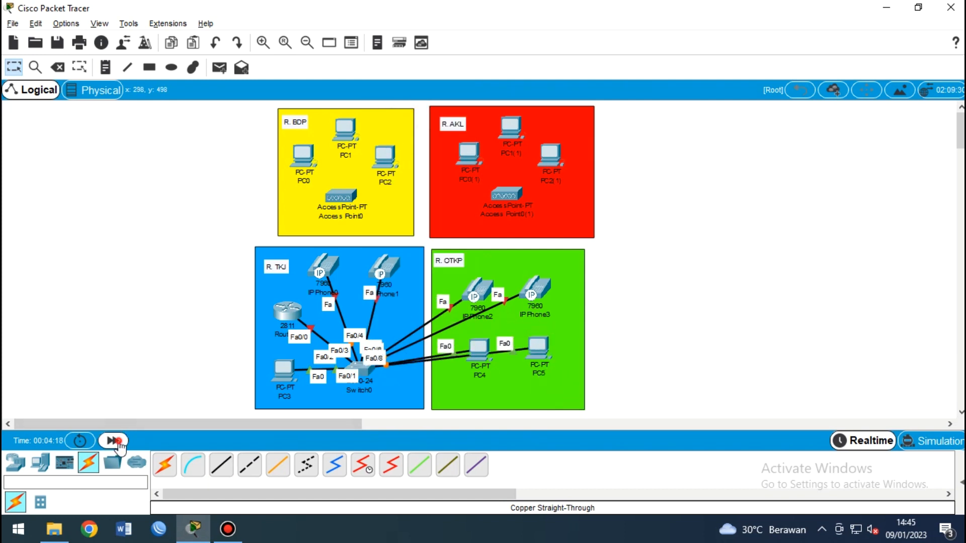
{"action": "left_click", "coordinate": [119, 442]}
{"action": "left_click", "coordinate": [119, 443]}
{"action": "left_click", "coordinate": [119, 443]}
{"action": "left_click", "coordinate": [119, 443]}
{"action": "left_click", "coordinate": [119, 443]}
Plug the power adapters into IP Phone0 and IP Phone1
{"action": "left_click", "coordinate": [325, 266]}
{"action": "left_click_drag", "start_coordinate": [605, 355], "coordinate": [473, 258]}
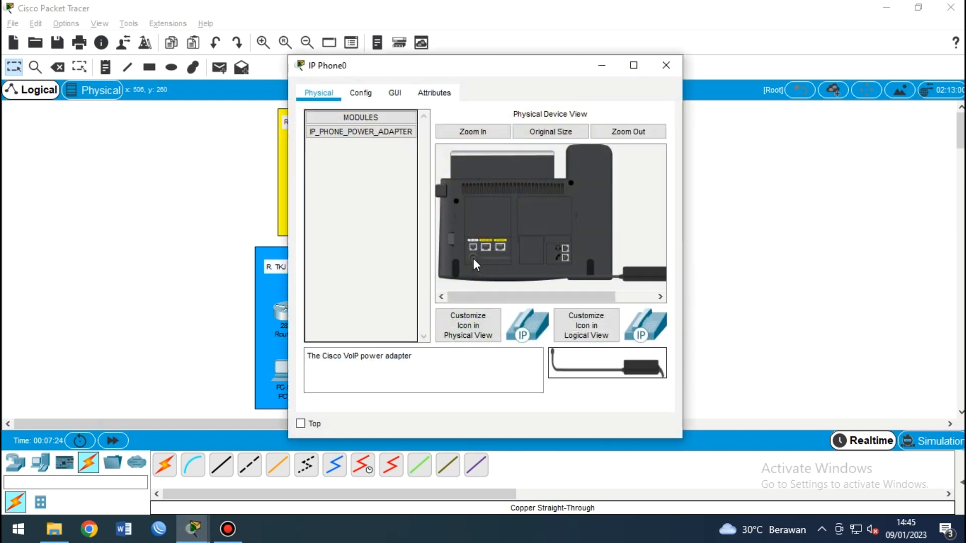
{"action": "left_click", "coordinate": [666, 65]}
{"action": "left_click", "coordinate": [390, 271]}
{"action": "left_click_drag", "start_coordinate": [606, 362], "coordinate": [473, 259]}
{"action": "left_click", "coordinate": [668, 65]}
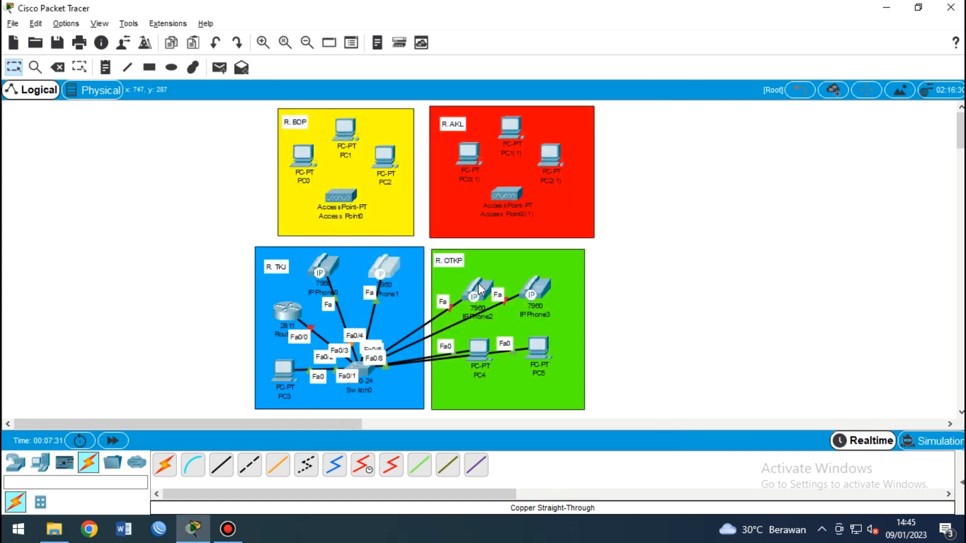
Power IP Phone2 and IP Phone3, then fast-forward time so their links come up
{"action": "left_click", "coordinate": [462, 278]}
{"action": "left_click_drag", "start_coordinate": [606, 362], "coordinate": [473, 257]}
{"action": "left_click", "coordinate": [665, 65]}
{"action": "left_click", "coordinate": [553, 275]}
{"action": "left_click_drag", "start_coordinate": [606, 363], "coordinate": [473, 259]}
{"action": "left_click", "coordinate": [670, 63]}
{"action": "left_click", "coordinate": [113, 442]}
{"action": "left_click", "coordinate": [113, 442]}
{"action": "left_click", "coordinate": [114, 441]}
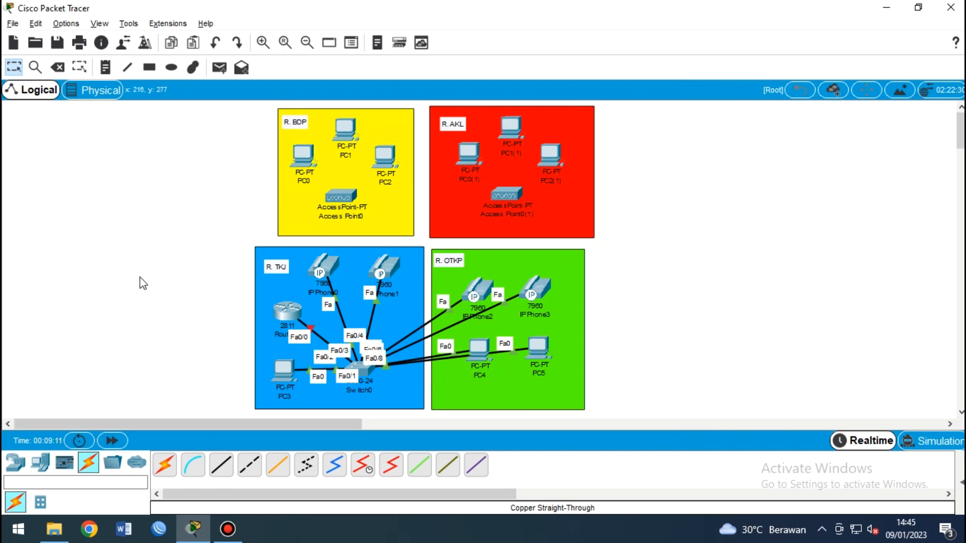
Open Switch0's CLI and enter global configuration mode with en and conf t
{"action": "left_click", "coordinate": [358, 368]}
{"action": "left_click", "coordinate": [394, 93]}
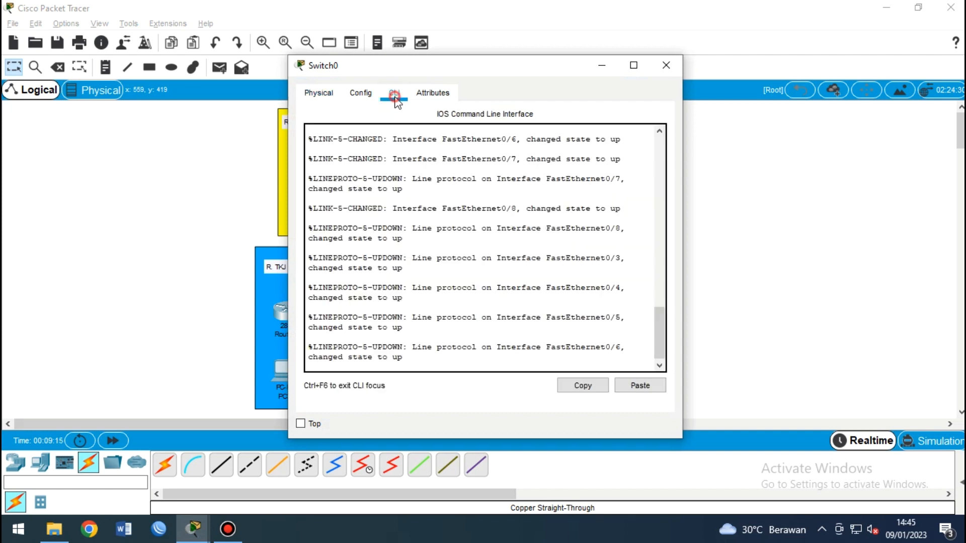
{"action": "key", "text": "Return"}
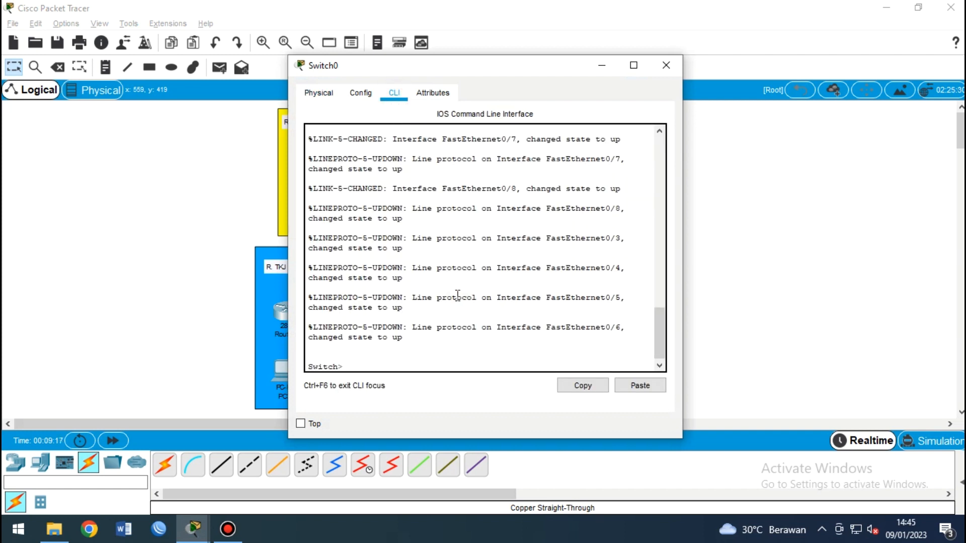
{"action": "type", "text": "en"}
{"action": "key", "text": "Return"}
{"action": "type", "text": "conf t"}
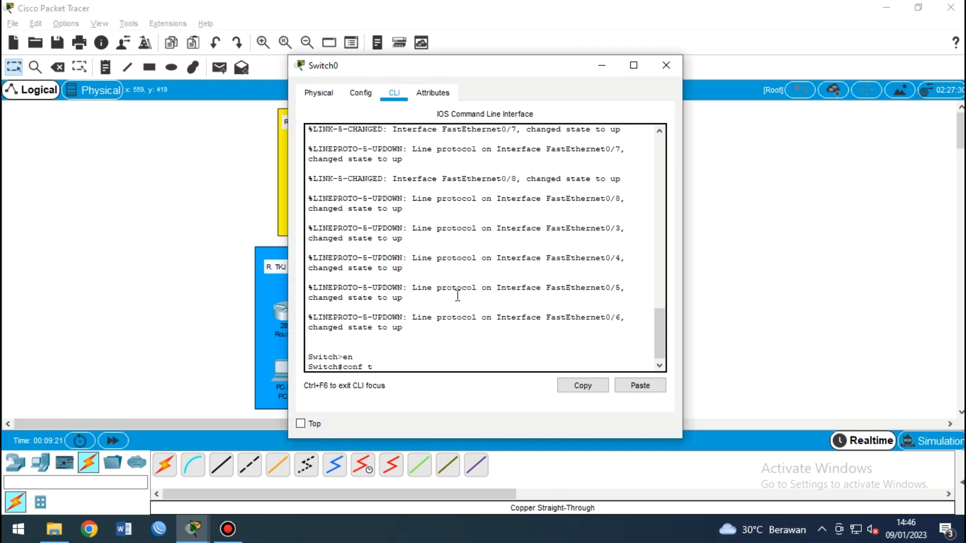
{"action": "key", "text": "Return"}
Assign voice VLAN 1 to interface range fa0/1-24, then exit the range
{"action": "type", "text": "itch(config)#int ra"}
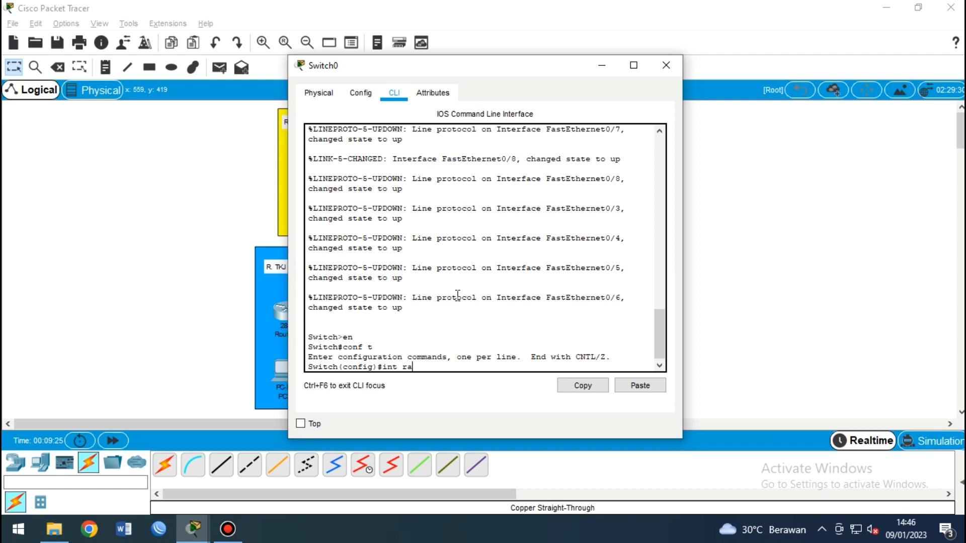
{"action": "type", "text": "nge fa0/1-24"}
{"action": "key", "text": "Return"}
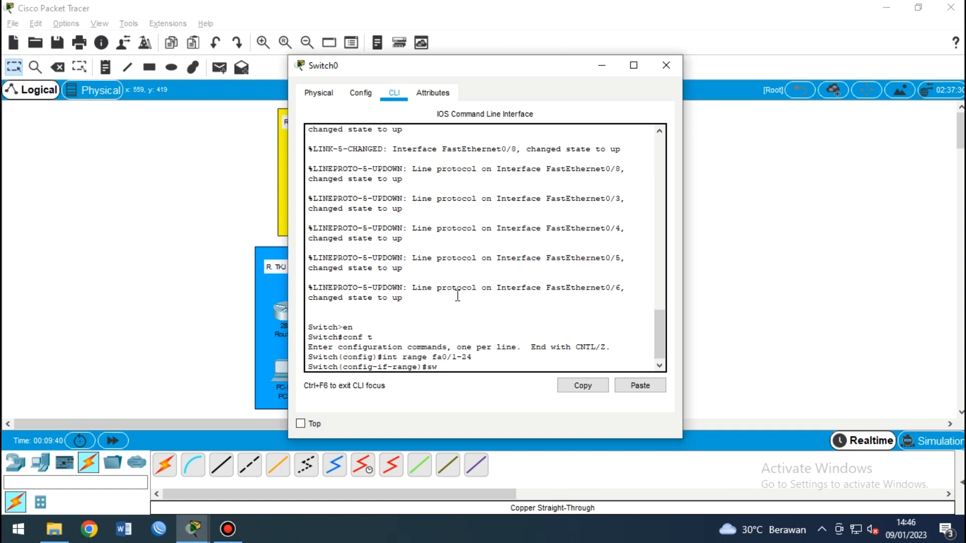
{"action": "type", "text": "voice vlan 1"}
{"action": "key", "text": "Return"}
{"action": "type", "text": "ex"}
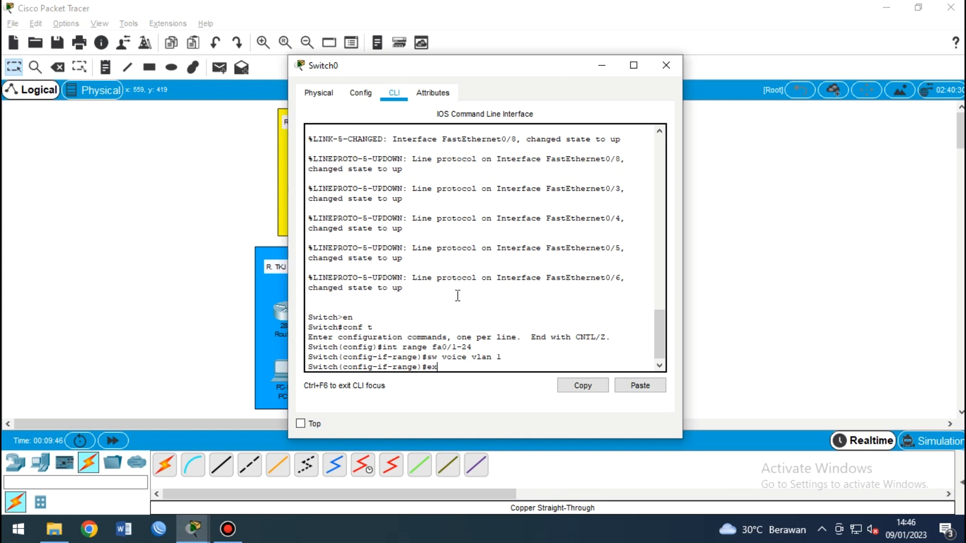
{"action": "key", "text": "Return"}
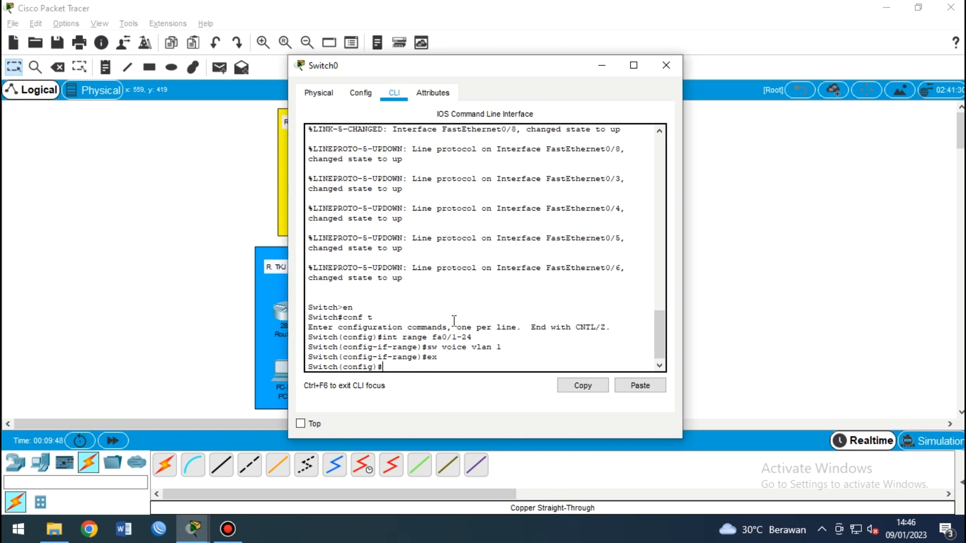
Fast-forward time, then open Router0's CLI and decline the initial configuration dialog
{"action": "left_click", "coordinate": [667, 66]}
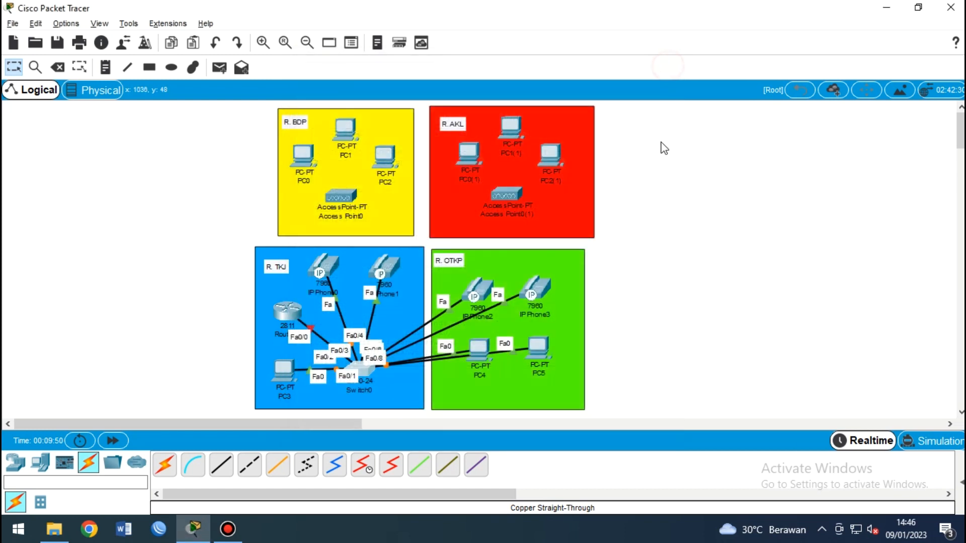
{"action": "left_click", "coordinate": [111, 441]}
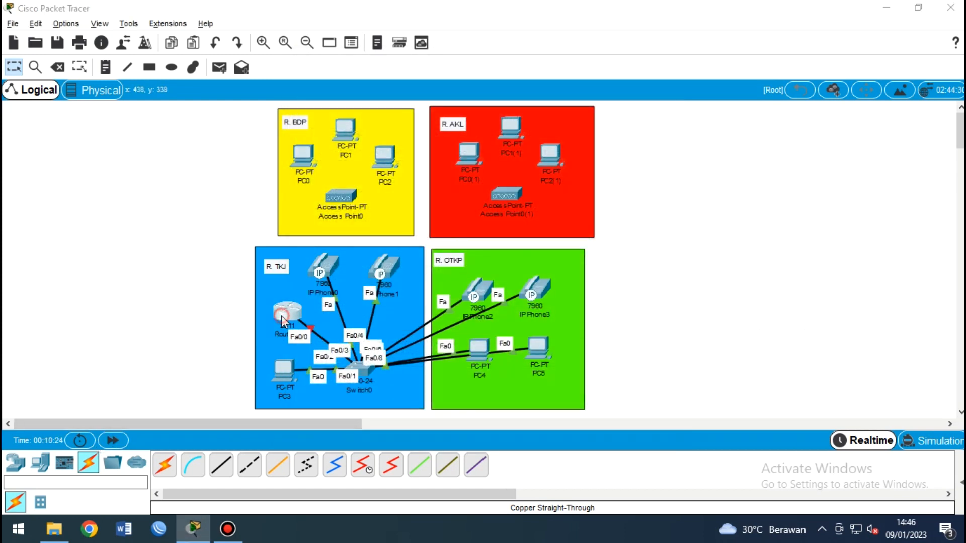
{"action": "left_click", "coordinate": [282, 315]}
{"action": "left_click", "coordinate": [394, 92]}
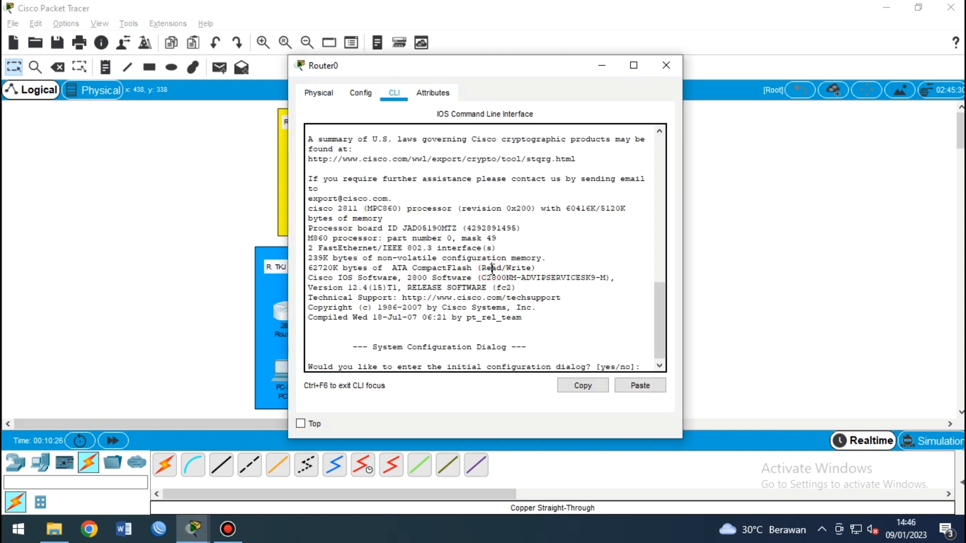
{"action": "key", "text": "Return"}
{"action": "type", "text": "no"}
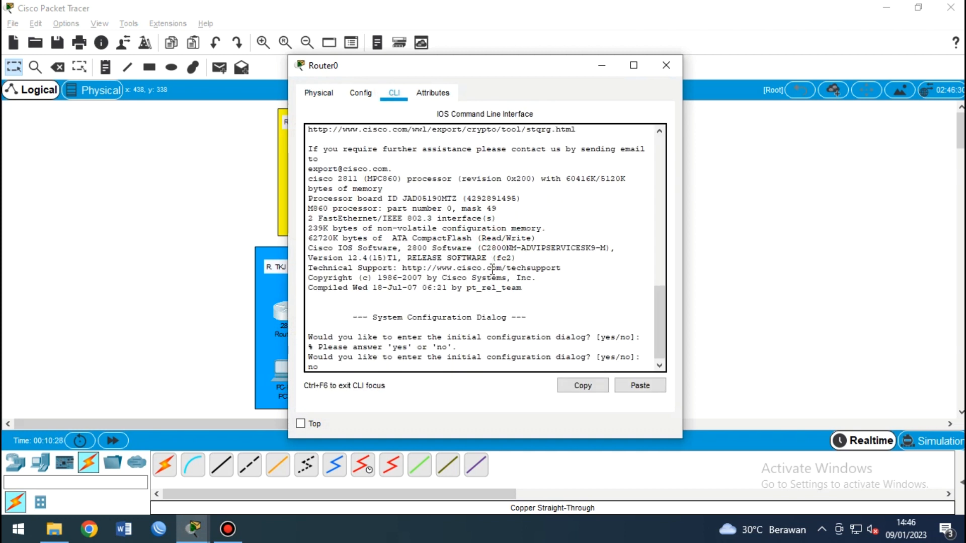
{"action": "key", "text": "Return"}
Enter configuration mode and set the router hostname to R.TKJ
{"action": "key", "text": "Return"}
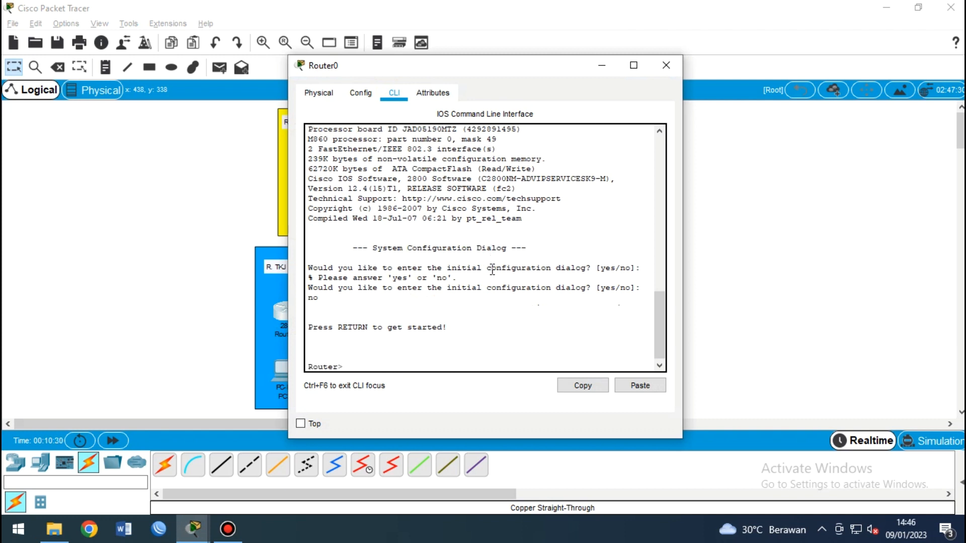
{"action": "type", "text": "en"}
{"action": "key", "text": "Return"}
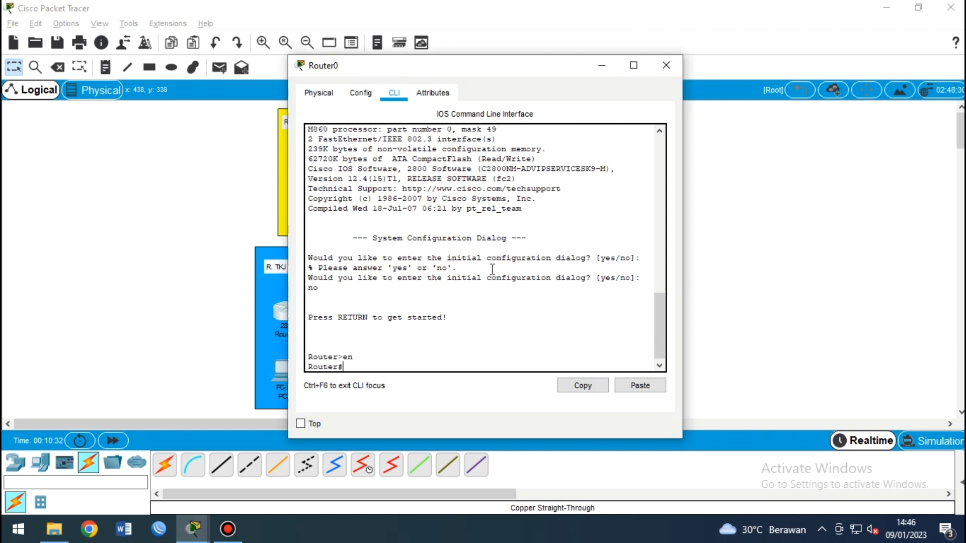
{"action": "type", "text": "conf t"}
{"action": "key", "text": "Return"}
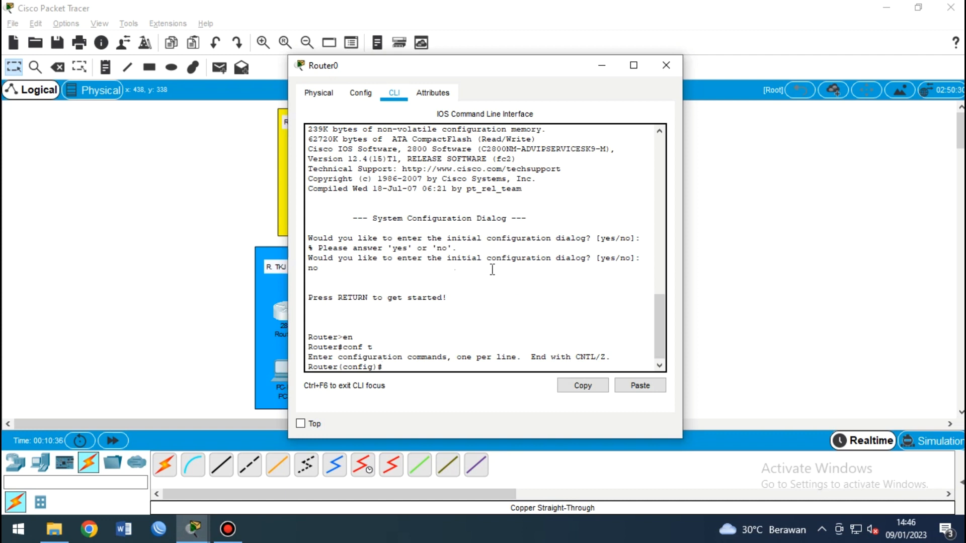
{"action": "type", "text": "hostname R.TKJ"}
{"action": "key", "text": "Return"}
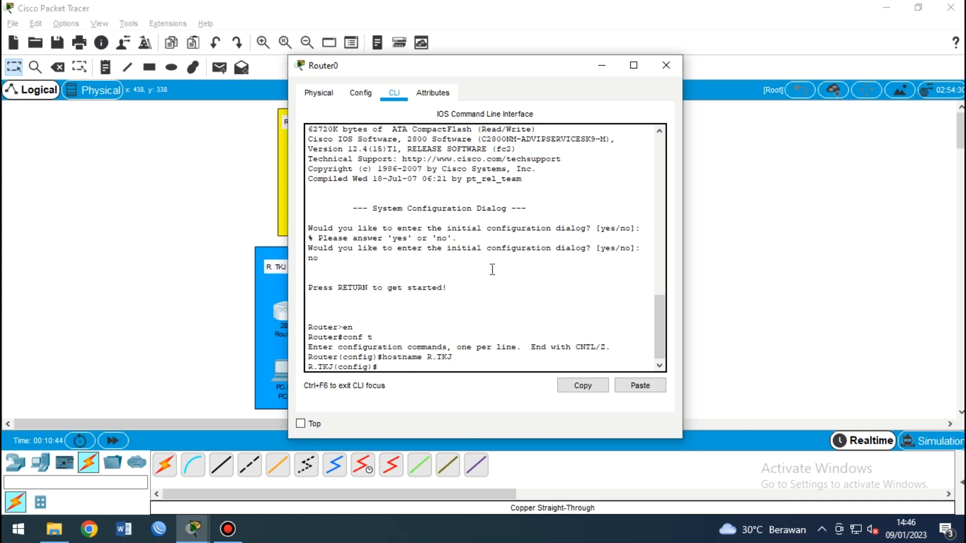
Give FastEthernet0/0 address 192.168.10.1 255.255.255.0 and bring it up with no shutdown
{"action": "type", "text": "int fa0/0"}
{"action": "key", "text": "Return"}
{"action": "type", "text": "ip"}
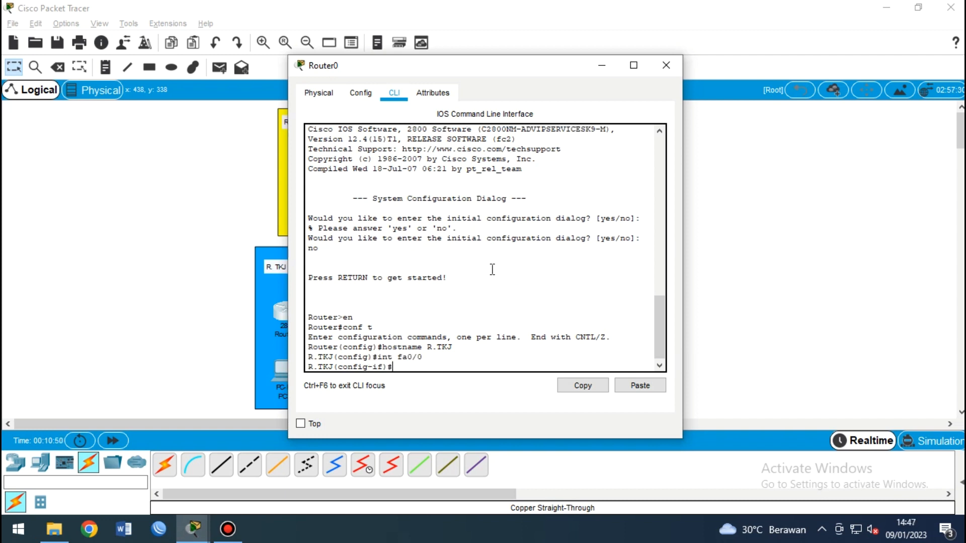
{"action": "type", "text": " add 192.168.10.1 255.255.255.0"}
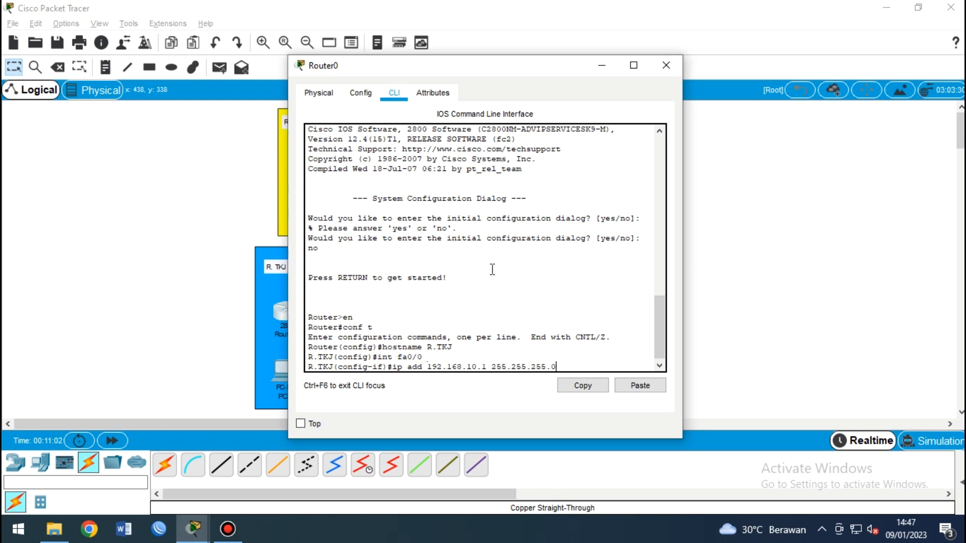
{"action": "key", "text": "Return"}
{"action": "type", "text": "no sh"}
{"action": "key", "text": "Return"}
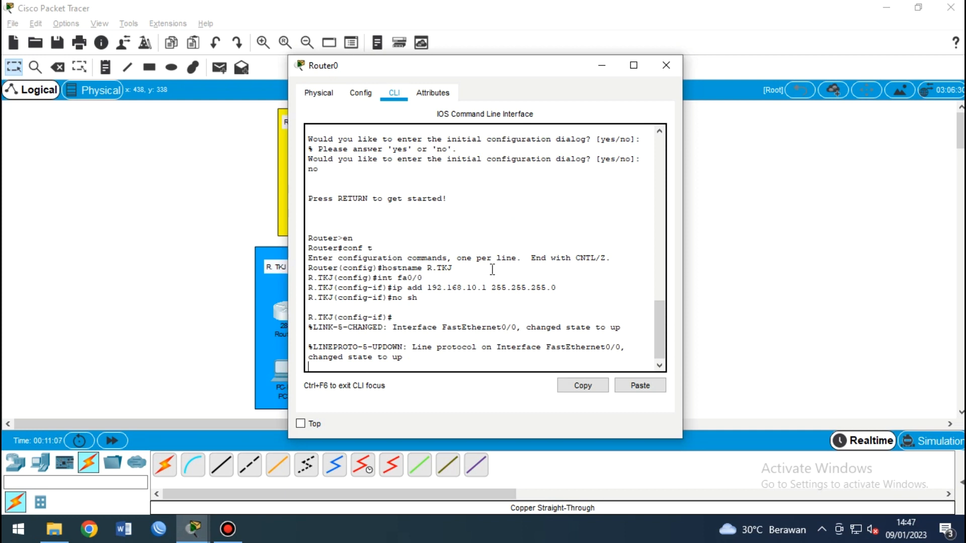
{"action": "key", "text": "Return"}
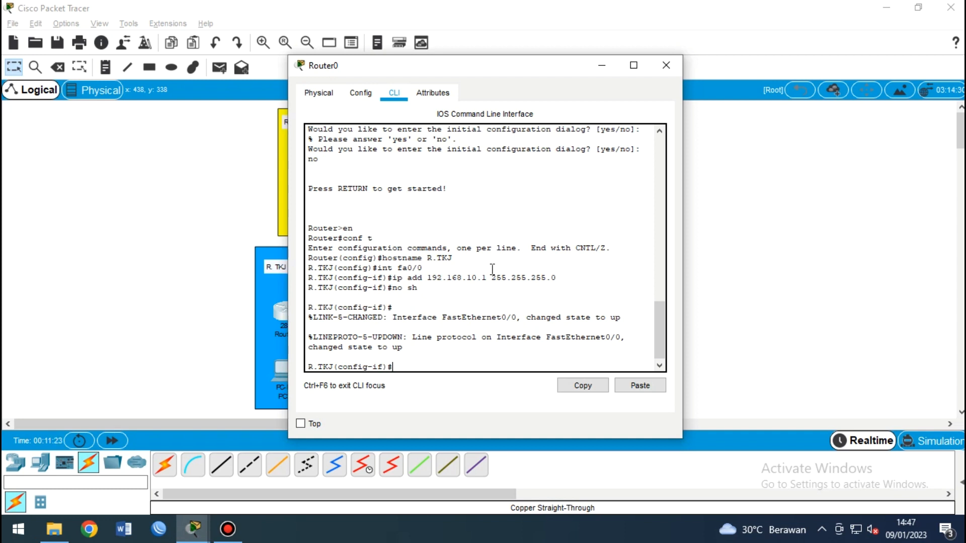
Create DHCP pool voice with network 192.168.10.0 255.255.255.0 and default-router 192.168.10.1
{"action": "type", "text": "ip dhcp p"}
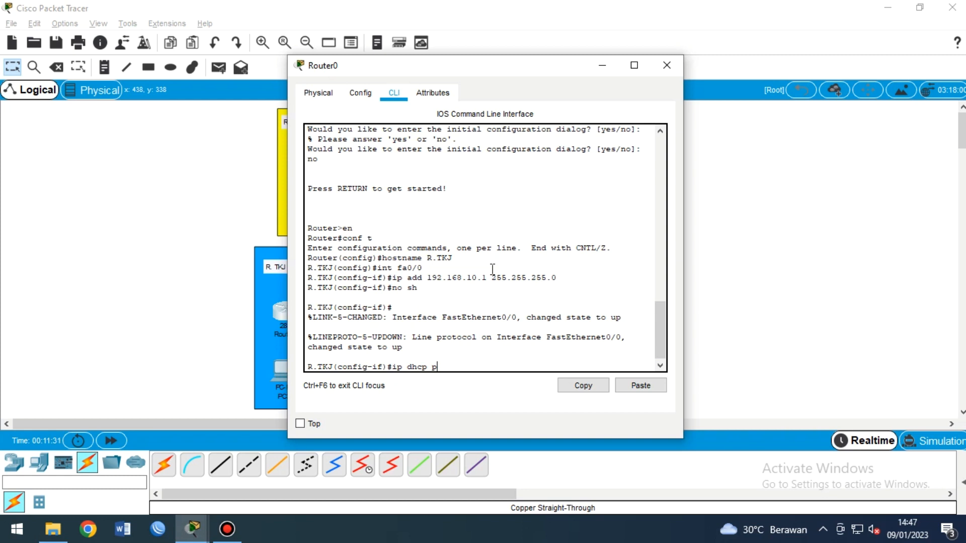
{"action": "type", "text": "ool voice"}
{"action": "key", "text": "Return"}
{"action": "type", "text": "d"}
{"action": "key", "text": "BackSpace"}
{"action": "type", "text": "net"}
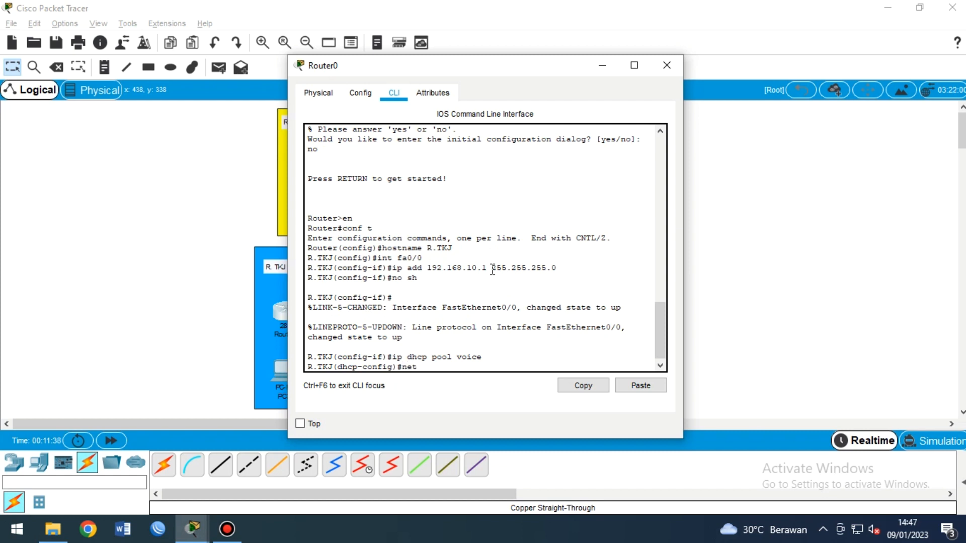
{"action": "type", "text": "work 192.168.10.0 255.255.255.0"}
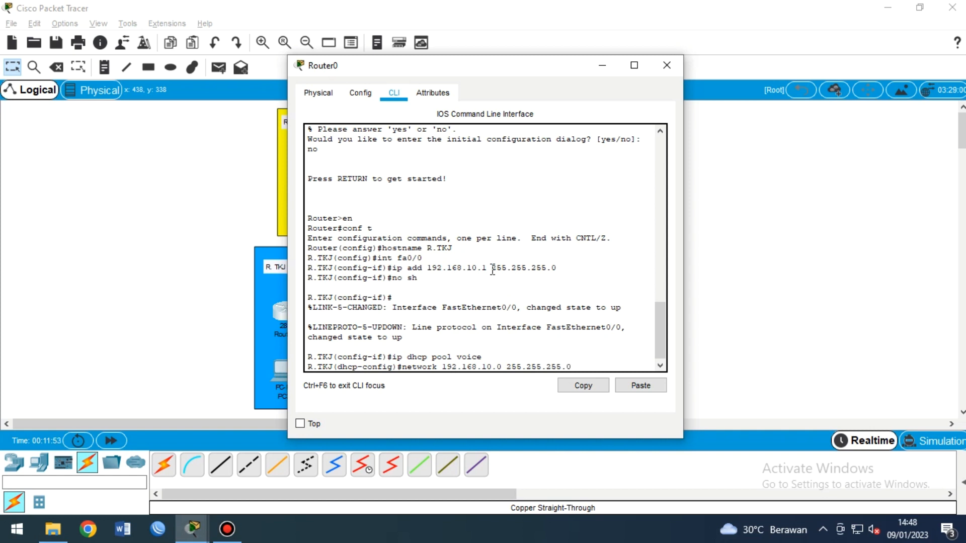
{"action": "key", "text": "Return"}
{"action": "type", "text": "def 192.168.10"}
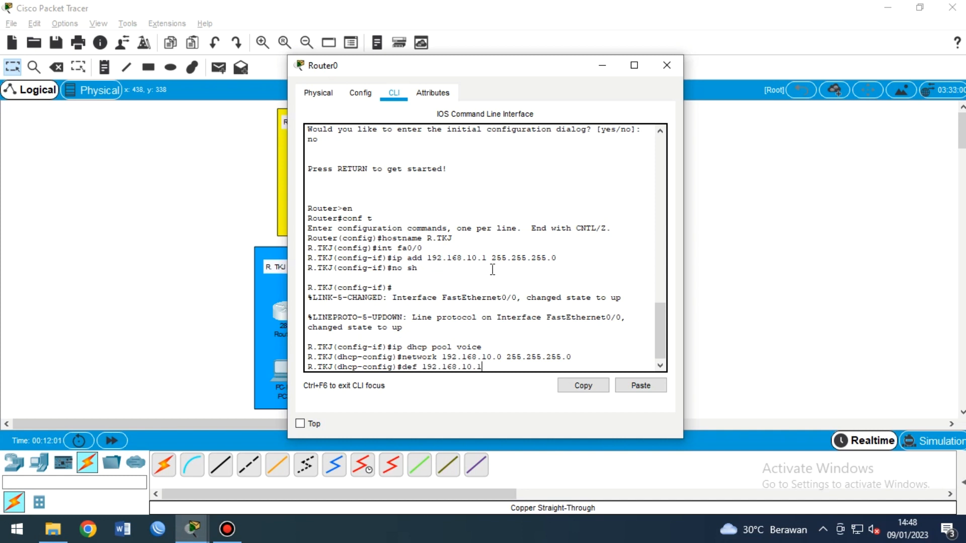
{"action": "type", "text": ".1"}
{"action": "key", "text": "Return"}
Re-enter the voice pool and reapply its network and default gateway from command history
{"action": "type", "text": "option 1"}
{"action": "key", "text": "BackSpace"}
{"action": "key", "text": "BackSpace"}
{"action": "key", "text": "BackSpace"}
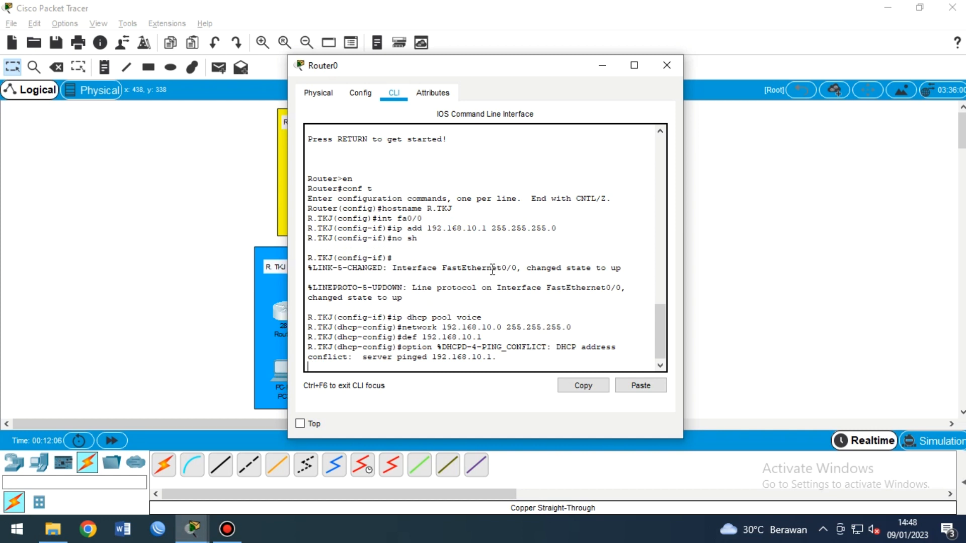
{"action": "key", "text": "BackSpace"}
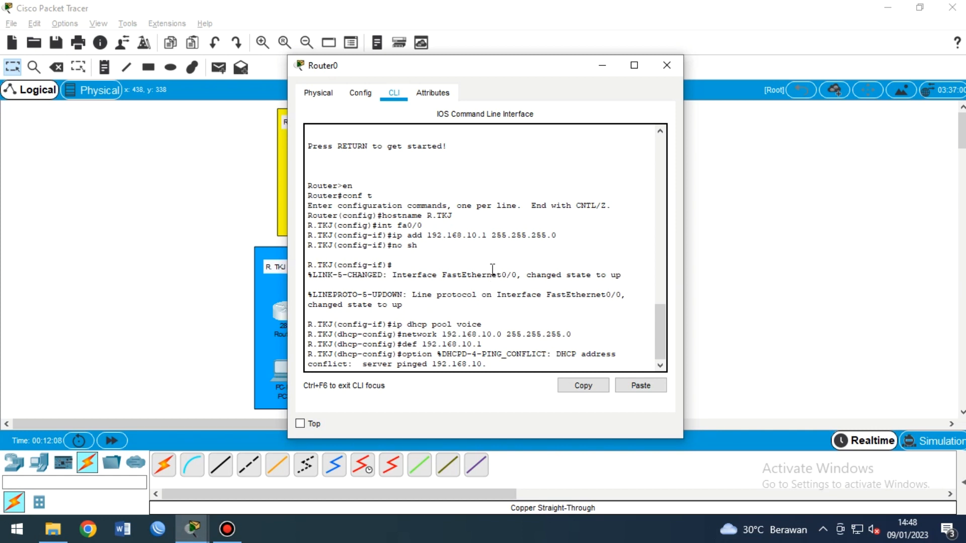
{"action": "key", "text": "BackSpace"}
{"action": "key", "text": "BackSpace"}
{"action": "key", "text": "BackSpace"}
{"action": "key", "text": "Up"}
{"action": "key", "text": "Up"}
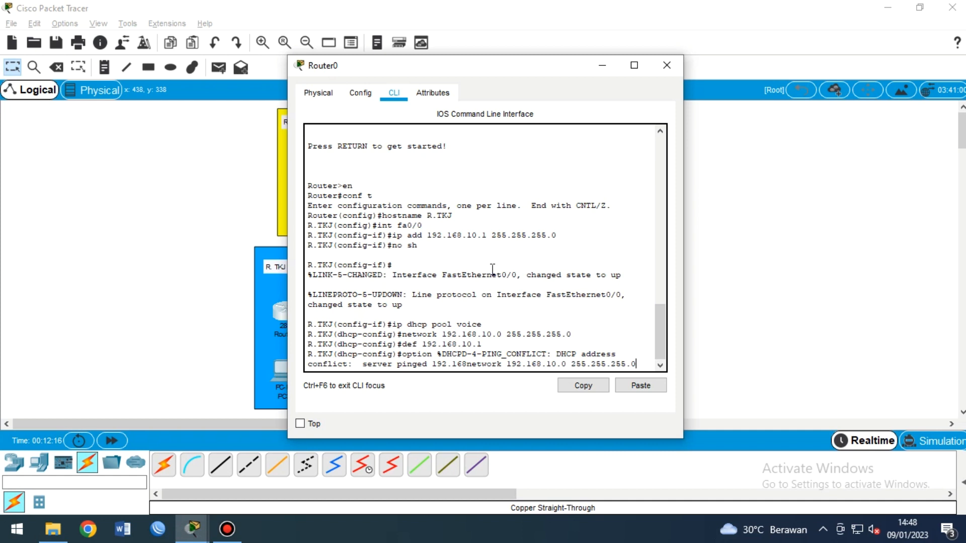
{"action": "key", "text": "Up"}
{"action": "key", "text": "Return"}
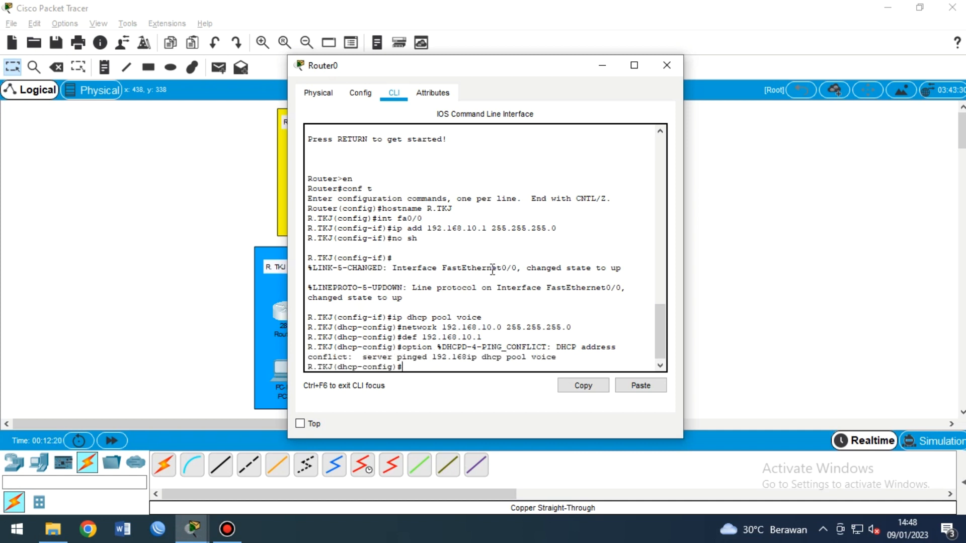
{"action": "key", "text": "Up"}
{"action": "key", "text": "Up"}
{"action": "key", "text": "Return"}
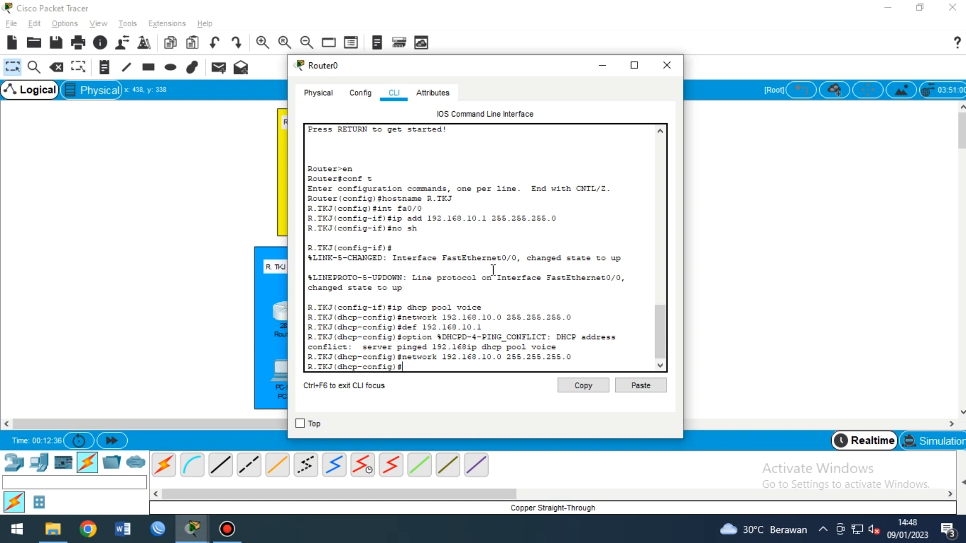
{"action": "key", "text": "Up"}
{"action": "key", "text": "Up"}
{"action": "key", "text": "Up"}
{"action": "key", "text": "Return"}
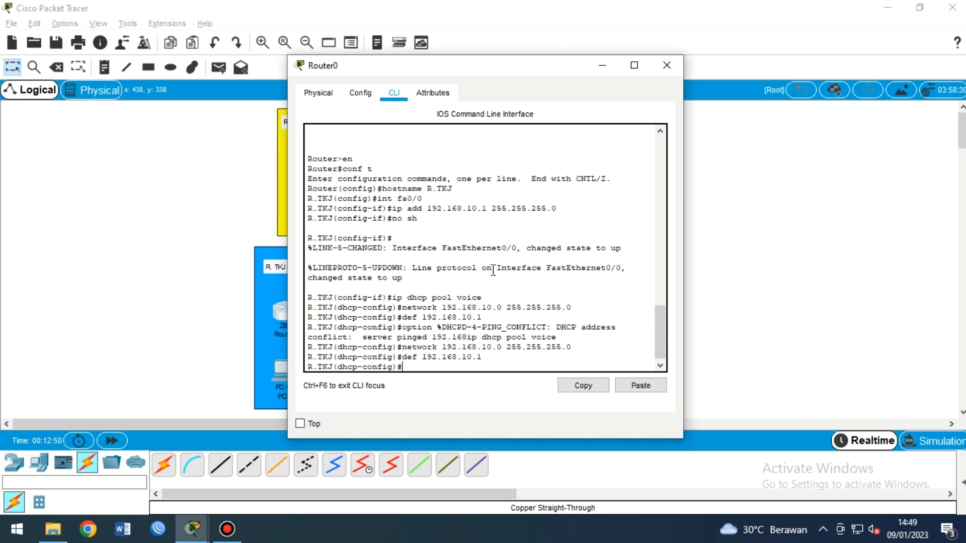
Add option 150 ip 192.168.10.1 to the voice pool and exit
{"action": "key", "text": "Up"}
{"action": "key", "text": "Up"}
{"action": "key", "text": "Up"}
{"action": "key", "text": "Up"}
{"action": "key", "text": "Up"}
{"action": "key", "text": "Up"}
{"action": "key", "text": "Up"}
{"action": "key", "text": "Up"}
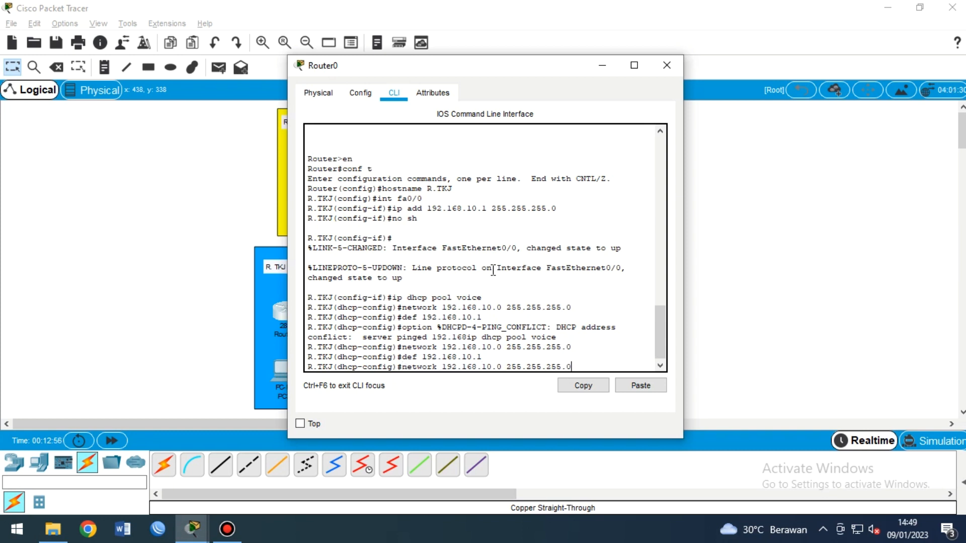
{"action": "key", "text": "BackSpace"}
{"action": "key", "text": "BackSpace"}
{"action": "key", "text": "BackSpace"}
{"action": "key", "text": "BackSpace"}
{"action": "key", "text": "BackSpace"}
{"action": "key", "text": "BackSpace"}
{"action": "key", "text": "BackSpace"}
{"action": "key", "text": "BackSpace"}
{"action": "key", "text": "BackSpace"}
{"action": "key", "text": "BackSpace"}
{"action": "key", "text": "BackSpace"}
{"action": "key", "text": "BackSpace"}
{"action": "key", "text": "BackSpace"}
{"action": "key", "text": "BackSpace"}
{"action": "key", "text": "BackSpace"}
{"action": "key", "text": "BackSpace"}
{"action": "key", "text": "BackSpace"}
{"action": "key", "text": "BackSpace"}
{"action": "key", "text": "BackSpace"}
{"action": "key", "text": "BackSpace"}
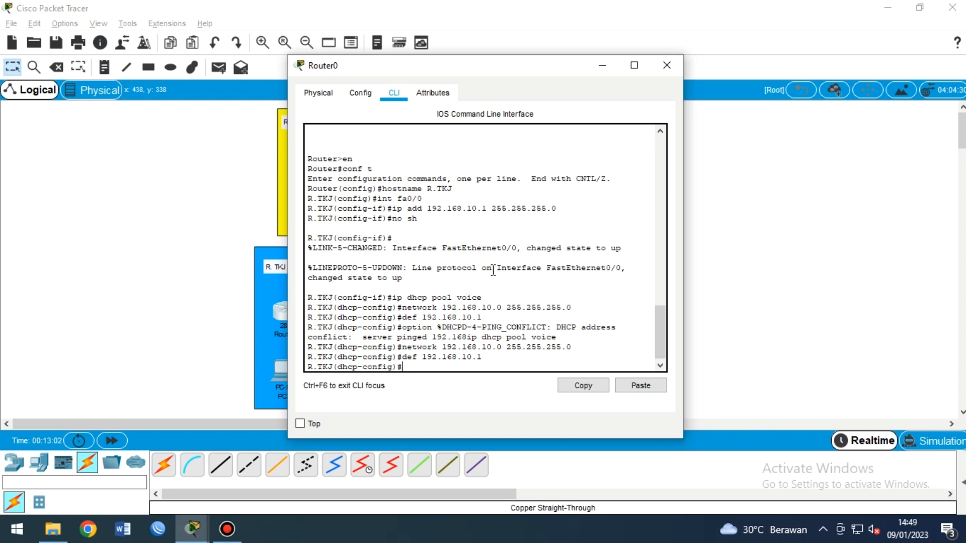
{"action": "type", "text": "option 150 ip 192.168.10.1"}
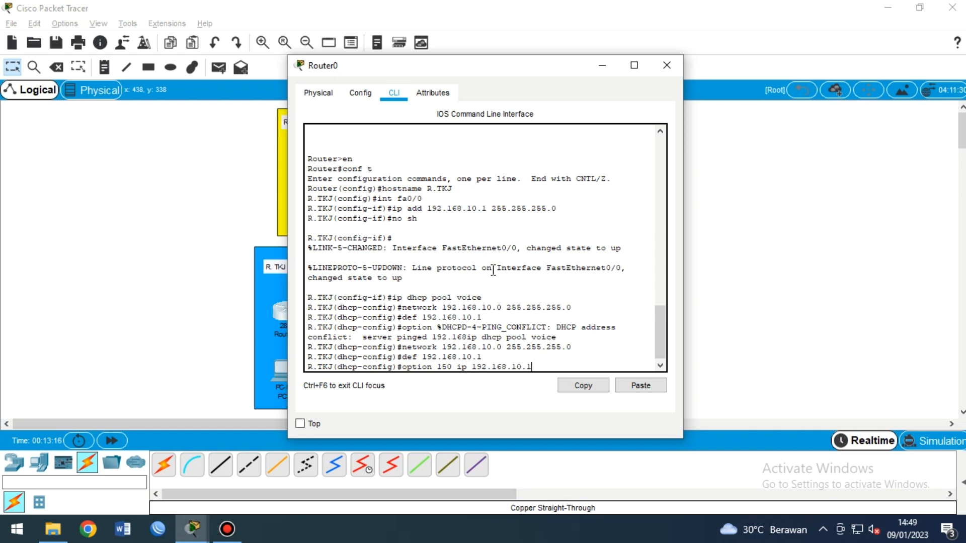
{"action": "key", "text": "Return"}
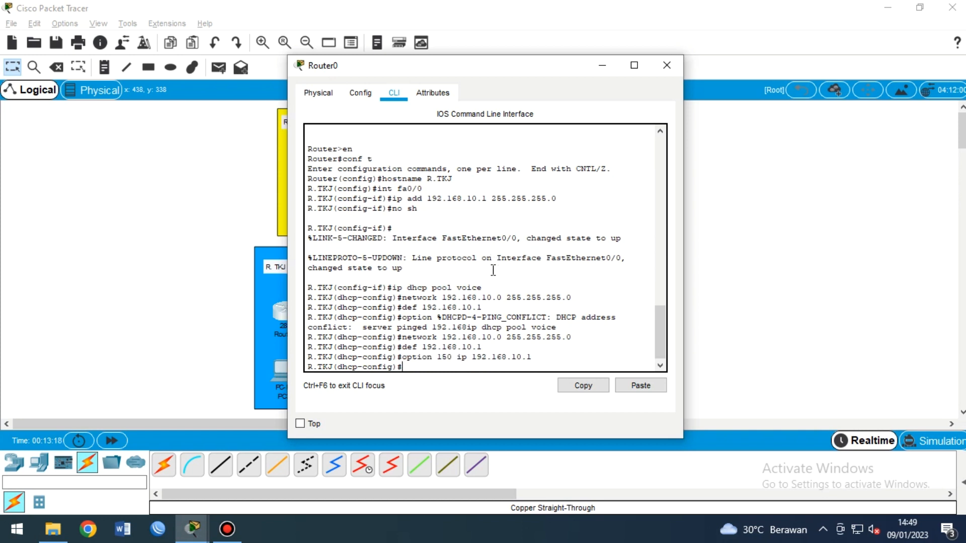
{"action": "type", "text": "ex"}
{"action": "key", "text": "Return"}
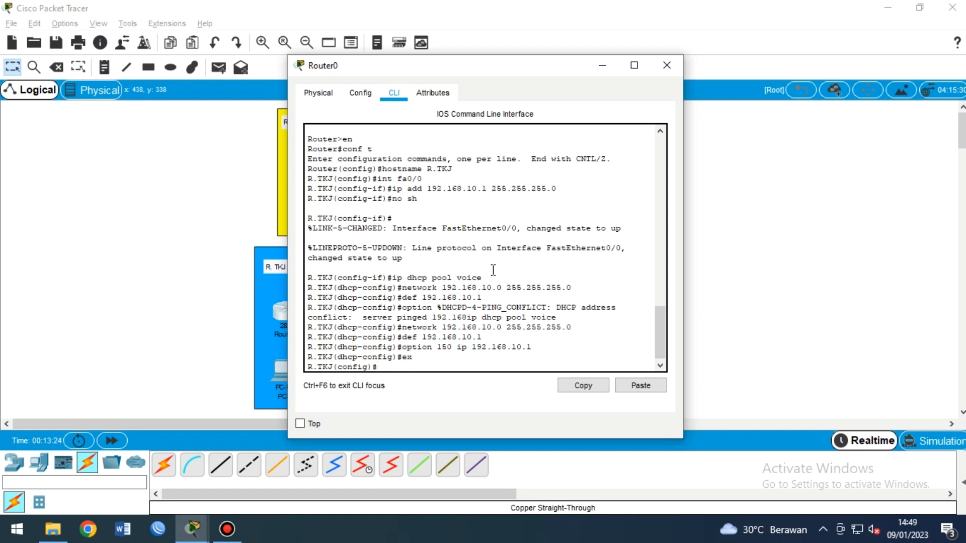
Enter telephony-service and set max-ephone 4 and max-dn 4
{"action": "type", "text": "telephony-service"}
{"action": "key", "text": "Return"}
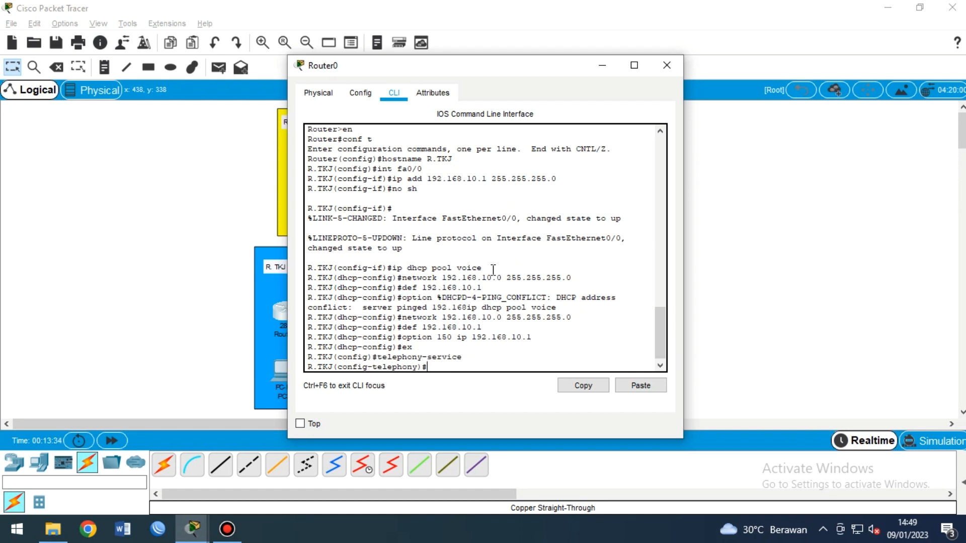
{"action": "type", "text": "max-ephone 4"}
{"action": "key", "text": "Return"}
{"action": "type", "text": "max"}
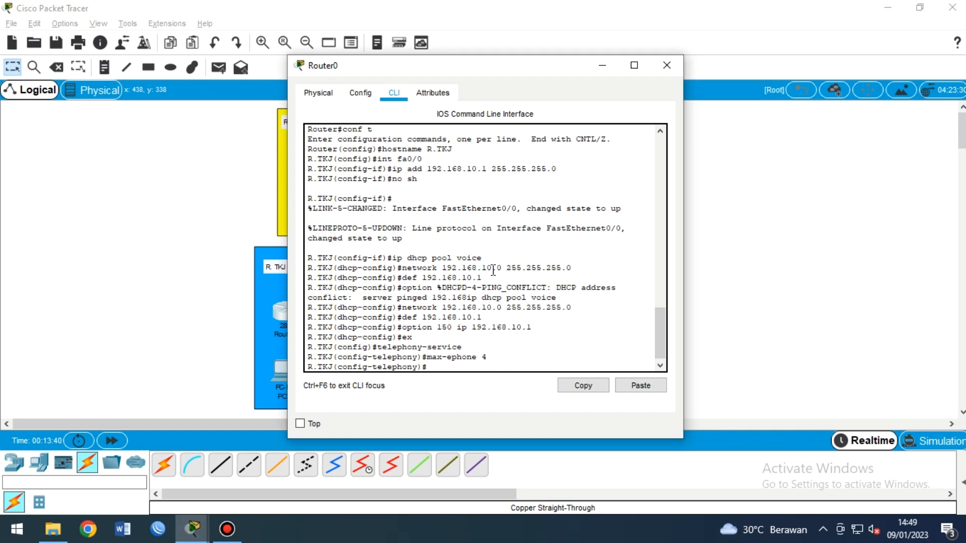
{"action": "type", "text": "-dn 4"}
{"action": "key", "text": "Return"}
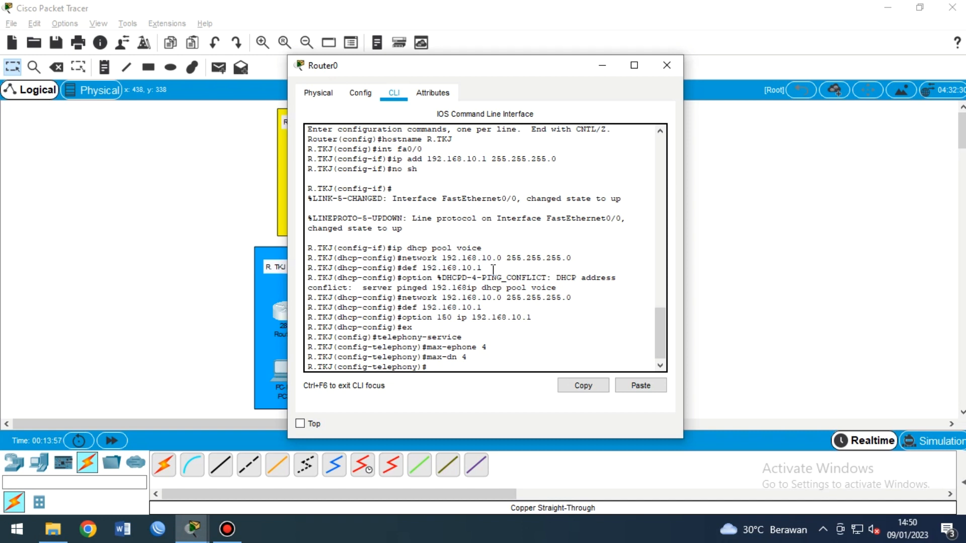
Set telephony source address 192.168.10.1 port 2000 and auto assign 1 to 4, then exit
{"action": "type", "text": "ip source-address 192.168"}
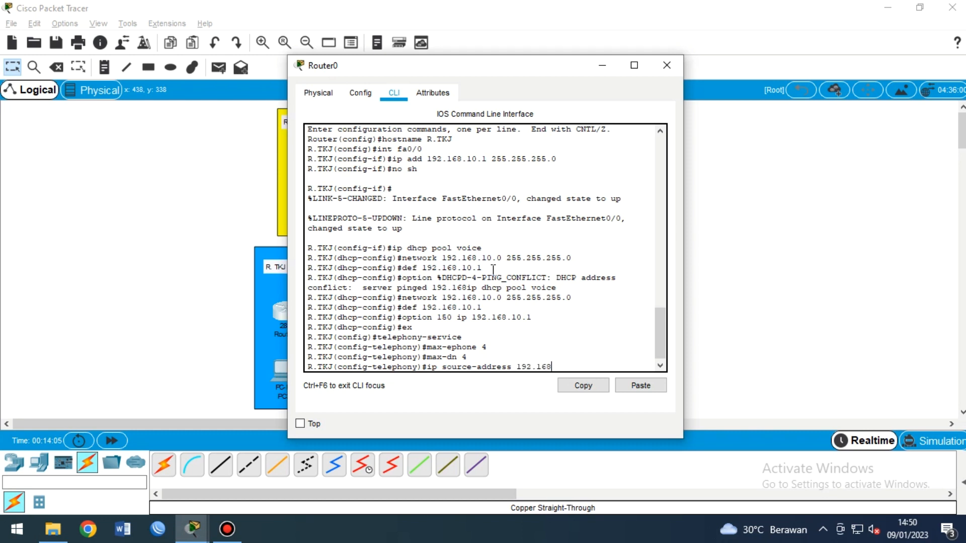
{"action": "type", "text": ".10.1 port 2000"}
{"action": "key", "text": "Return"}
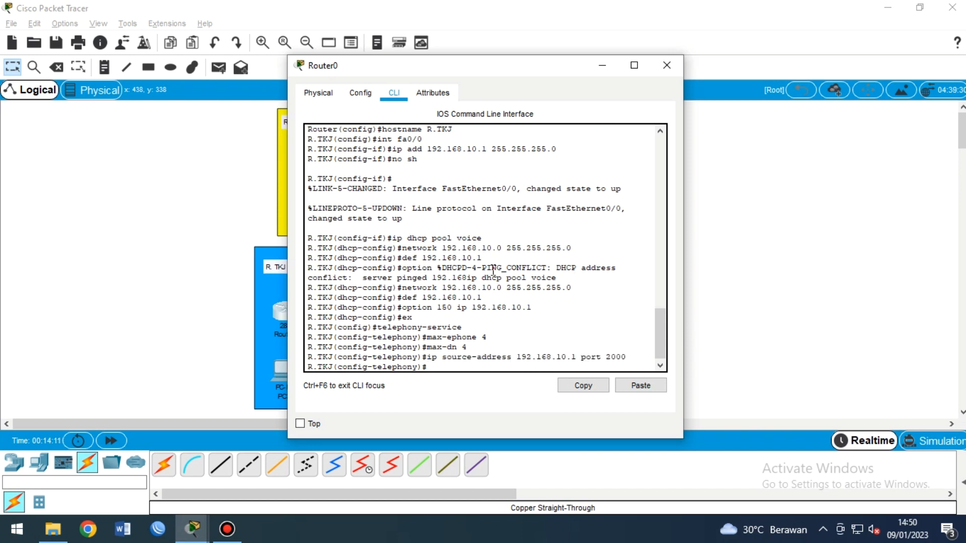
{"action": "type", "text": "autp "}
{"action": "type", "text": "assign "}
{"action": "type", "text": "1 to 4"}
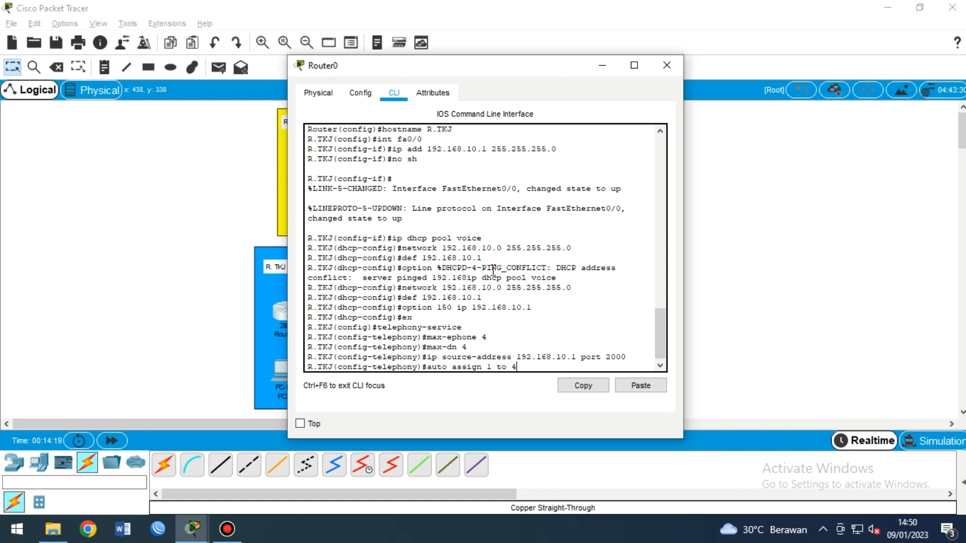
{"action": "key", "text": "Return"}
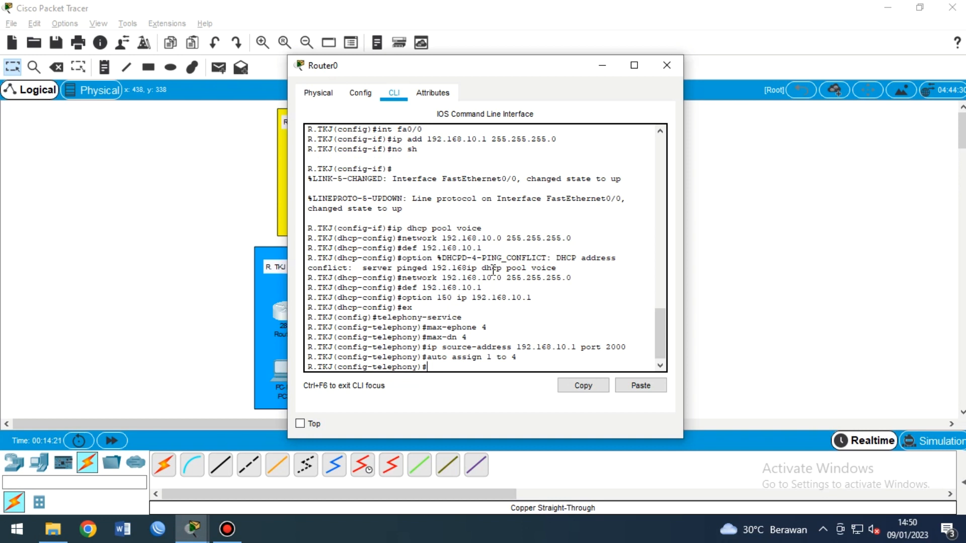
{"action": "type", "text": "ex"}
{"action": "key", "text": "Return"}
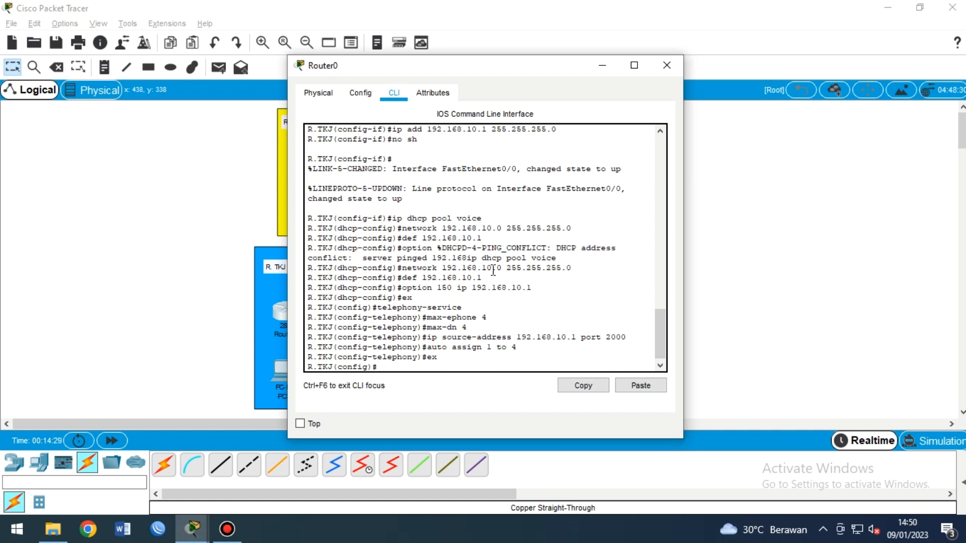
{"action": "type", "text": "ephone-dn 1"}
Create ephone-dn 1 and assign it number 1000 after the bare '1000' is rejected
{"action": "key", "text": "Return"}
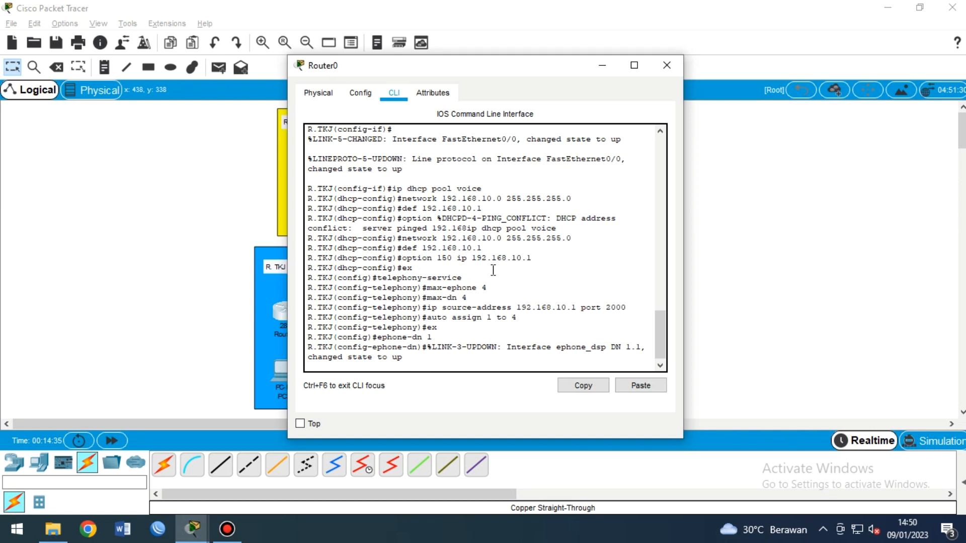
{"action": "key", "text": "Return"}
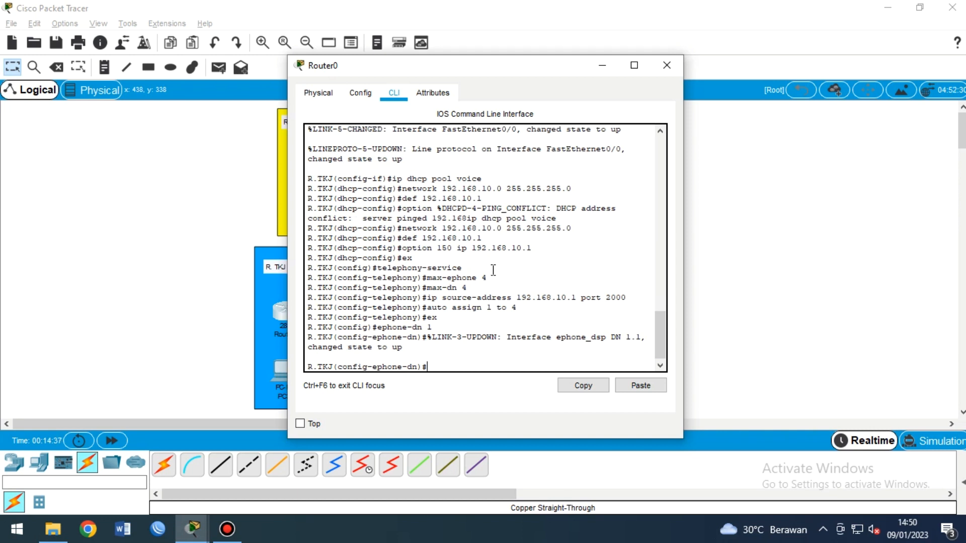
{"action": "type", "text": "1000"}
{"action": "key", "text": "Return"}
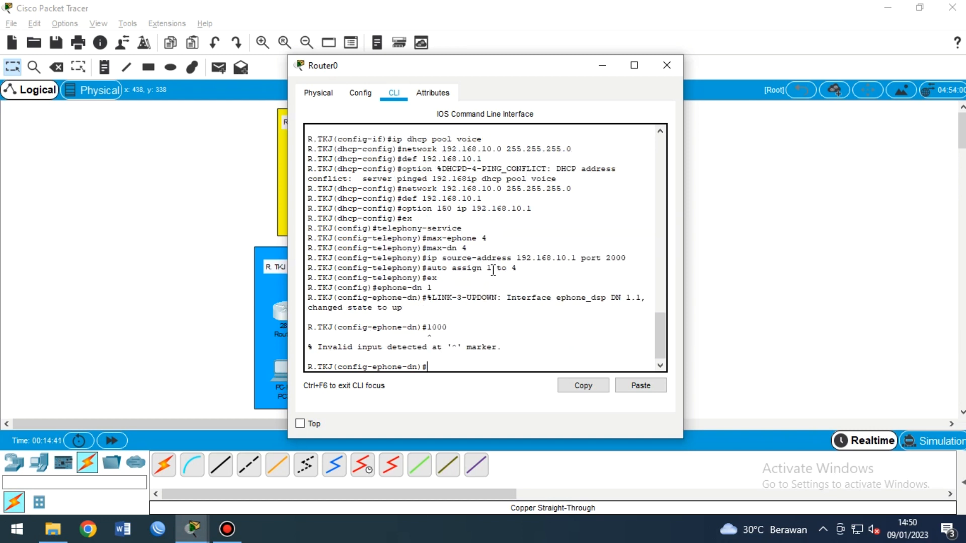
{"action": "type", "text": "number 1000"}
{"action": "key", "text": "Return"}
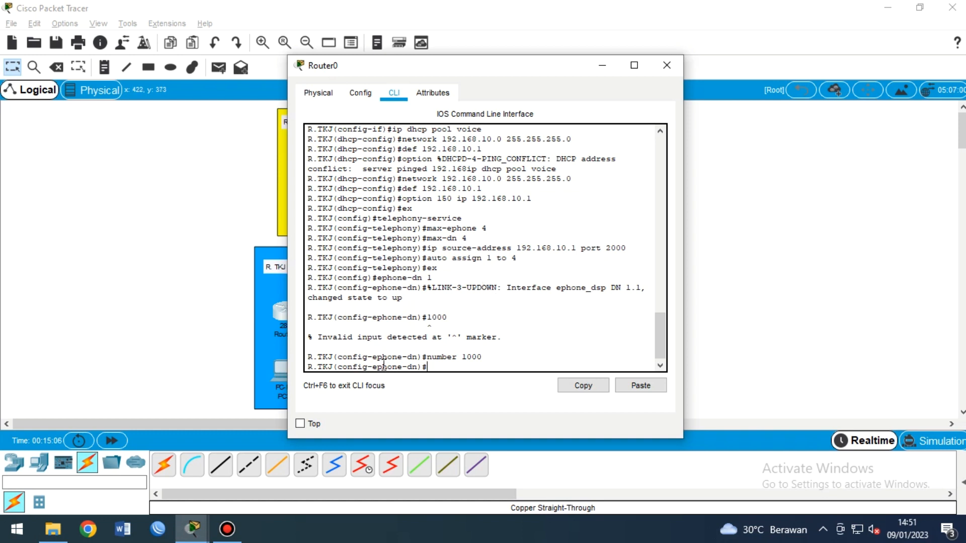
Plug IP Phone0's power adapter back in and watch its display as it boots
{"action": "left_click", "coordinate": [218, 299]}
{"action": "left_click", "coordinate": [326, 274]}
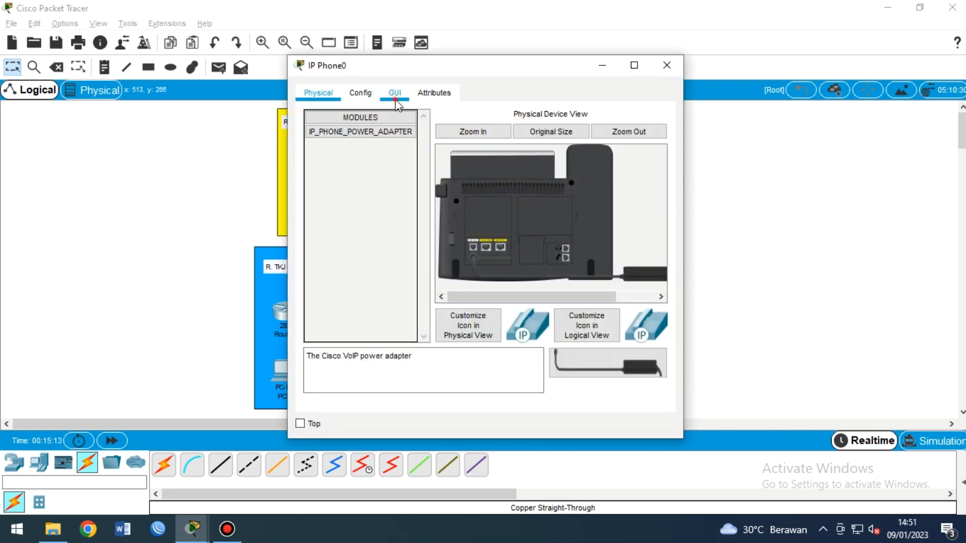
{"action": "left_click", "coordinate": [396, 101]}
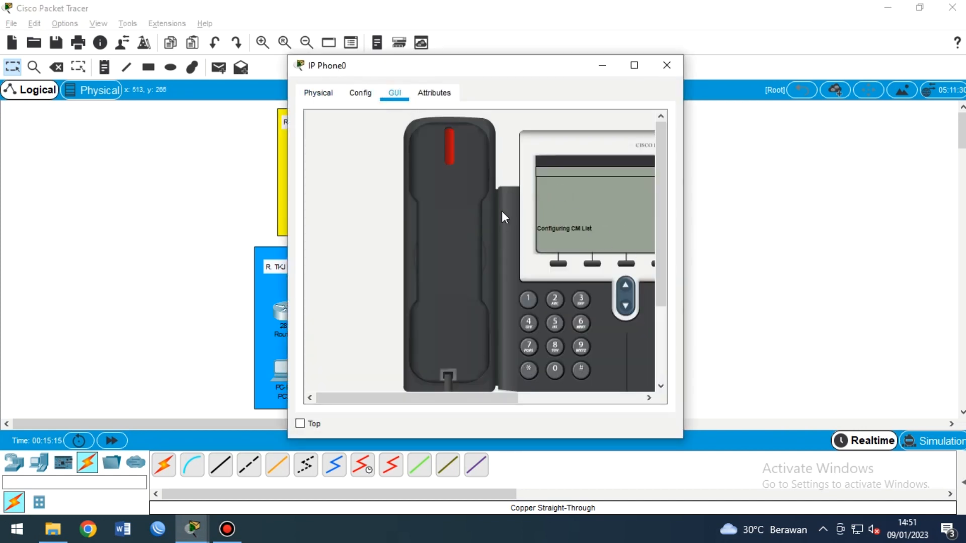
{"action": "left_click", "coordinate": [322, 94]}
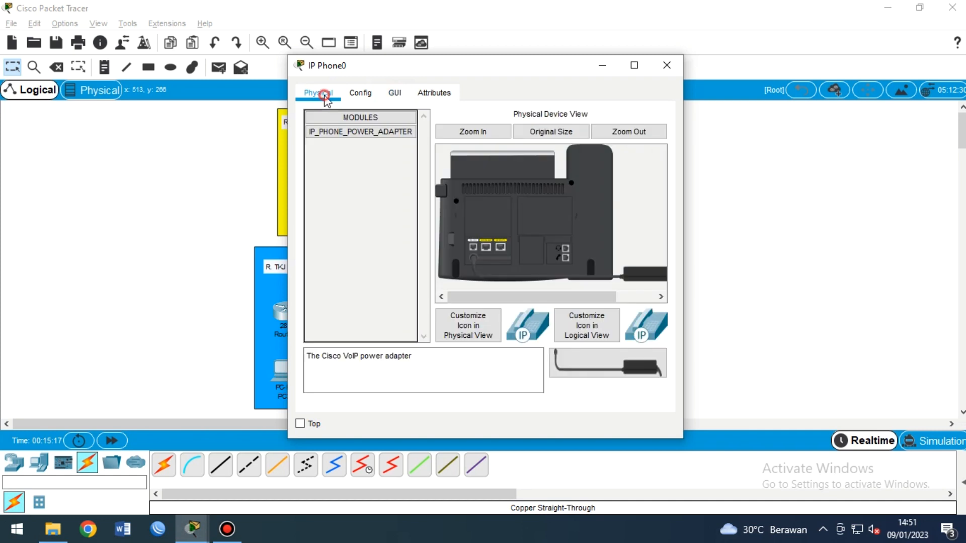
{"action": "left_click_drag", "start_coordinate": [632, 274], "coordinate": [475, 259]}
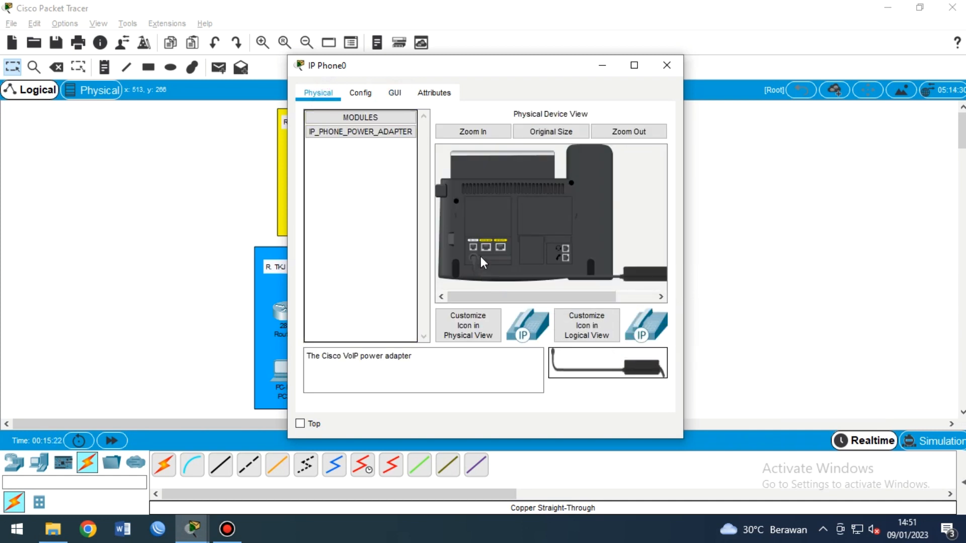
{"action": "left_click", "coordinate": [395, 95]}
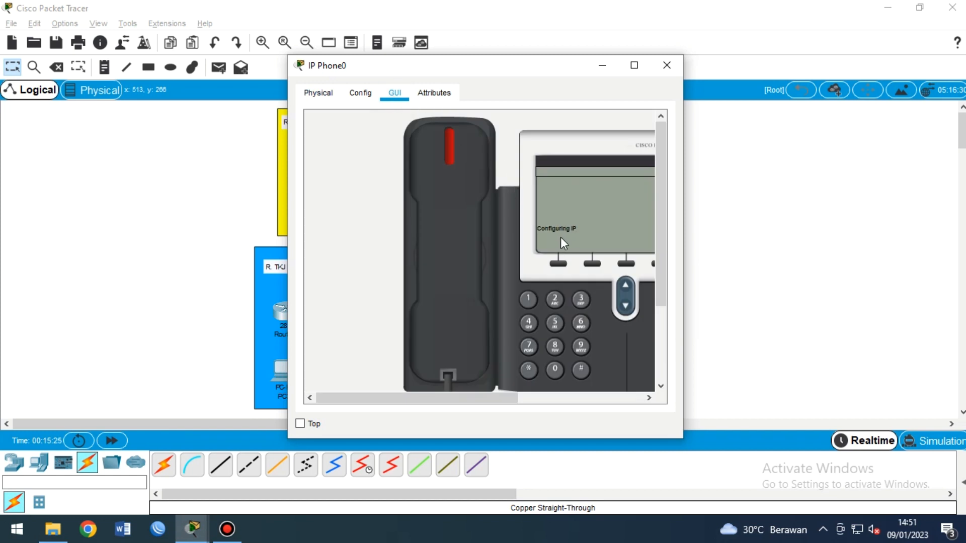
Fast-forward time and confirm IP Phone0 shows extension 1000
{"action": "left_click", "coordinate": [112, 441]}
{"action": "left_click", "coordinate": [328, 269]}
{"action": "left_click_drag", "start_coordinate": [495, 397], "coordinate": [629, 400]}
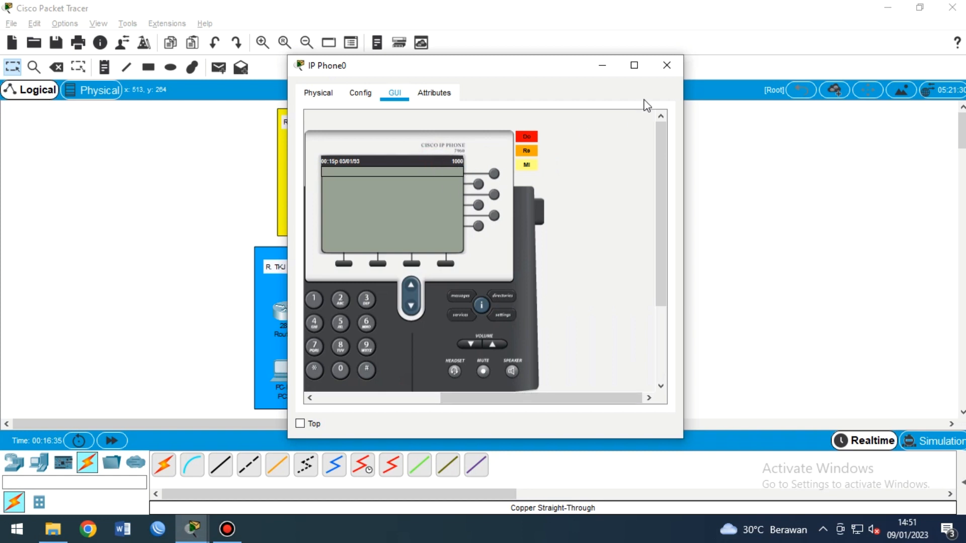
{"action": "left_click", "coordinate": [667, 65]}
{"action": "left_click", "coordinate": [291, 308]}
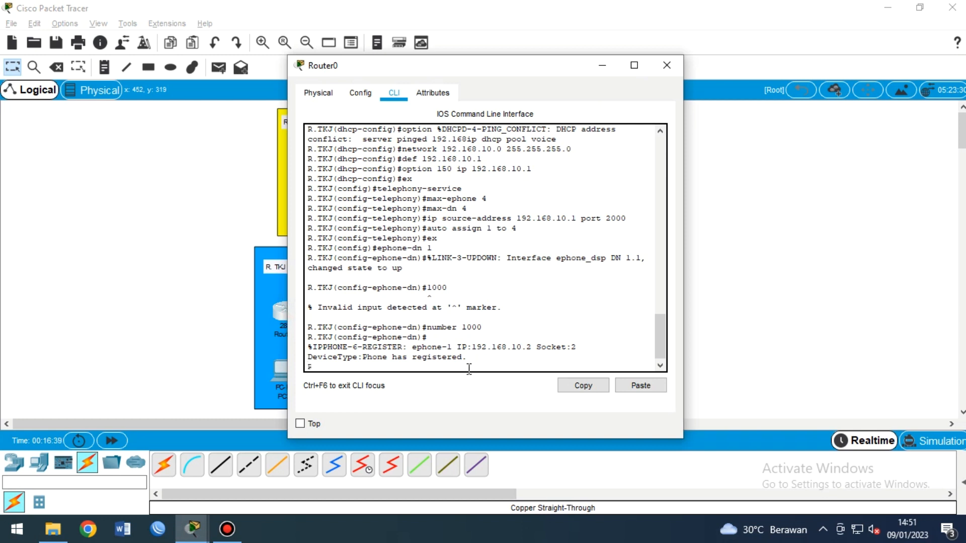
Create ephone-dn 2 on the router and assign it number 2000
{"action": "key", "text": "Return"}
{"action": "type", "text": "ephone-dn)#ephone"}
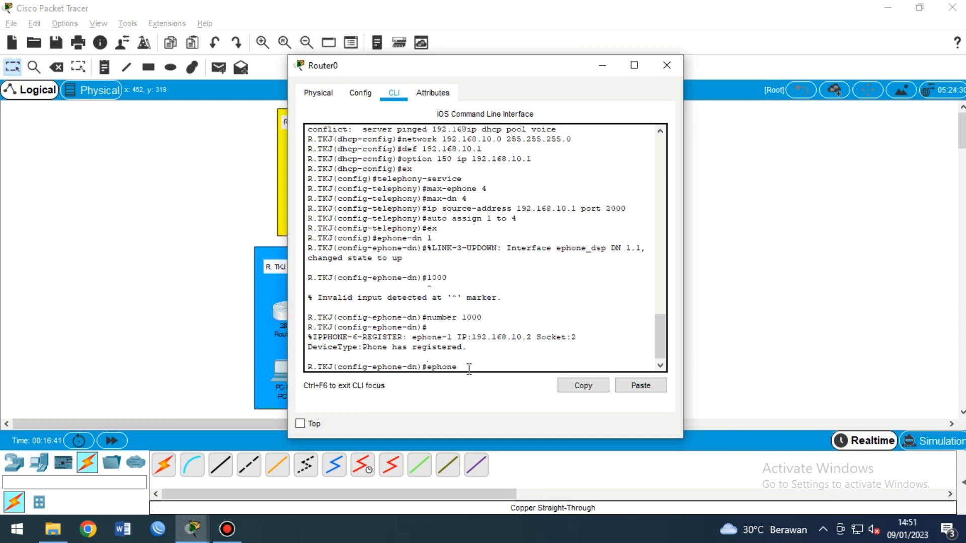
{"action": "type", "text": "-dn 2"}
{"action": "key", "text": "Return"}
{"action": "key", "text": "Return"}
{"action": "type", "text": "number 2000"}
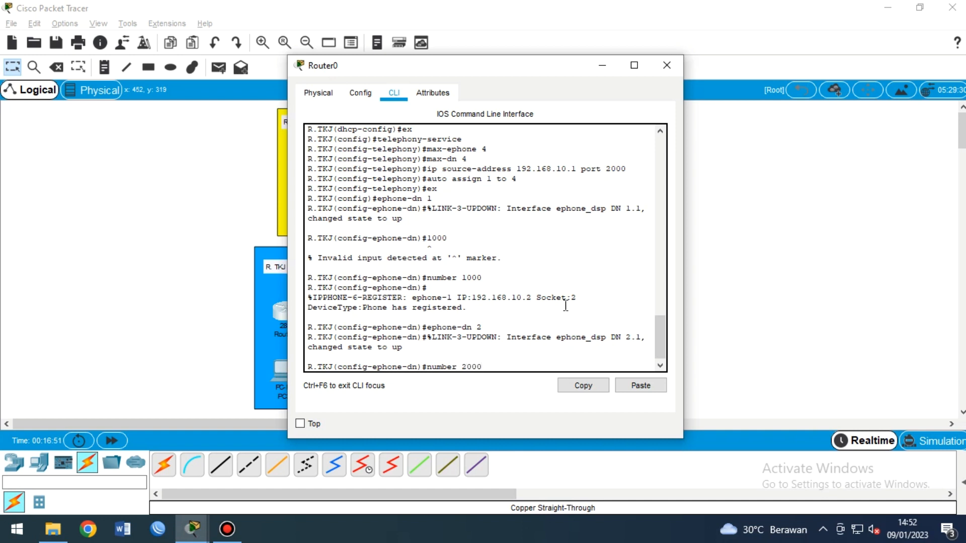
{"action": "key", "text": "Return"}
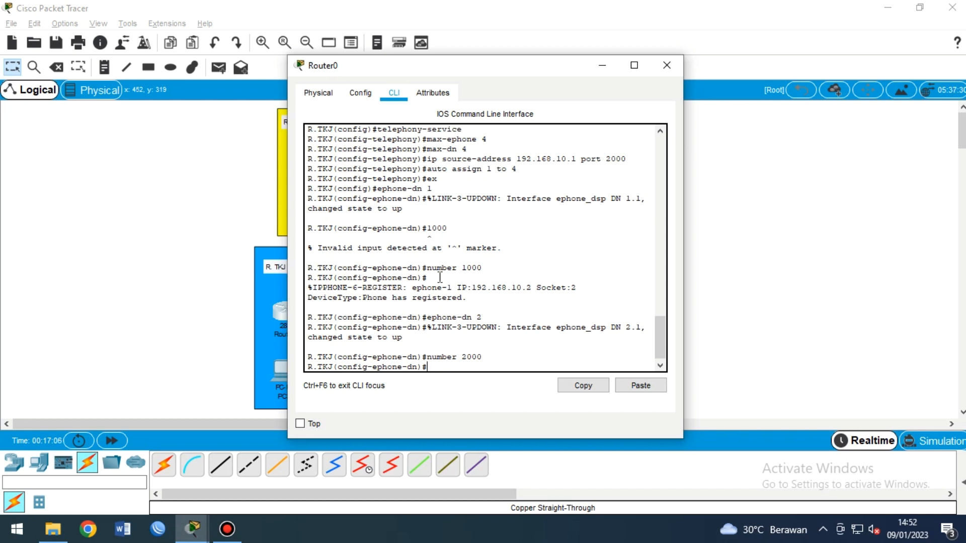
Replug IP Phone1's power adapter, fast-forward time, and confirm it displays extension 2000
{"action": "left_click", "coordinate": [202, 247]}
{"action": "left_click", "coordinate": [389, 267]}
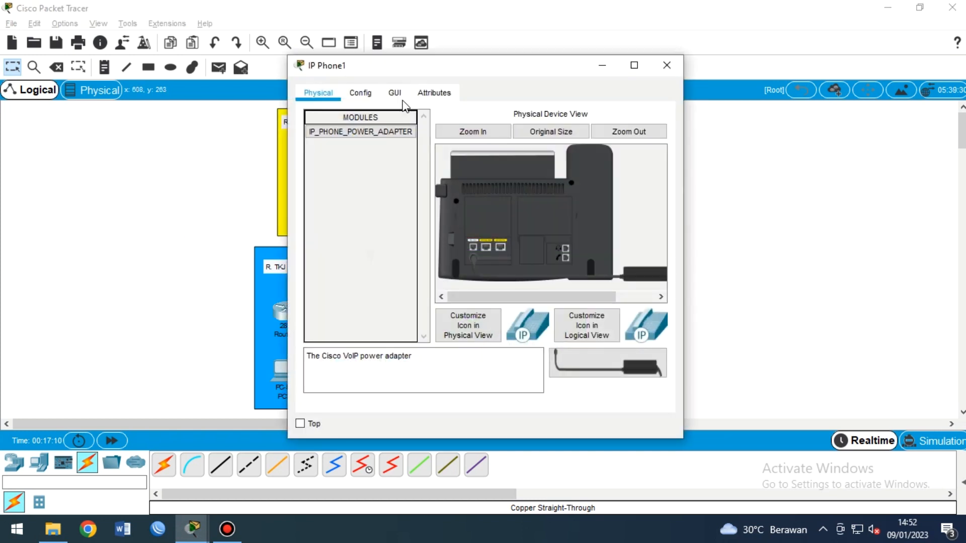
{"action": "left_click", "coordinate": [394, 92]}
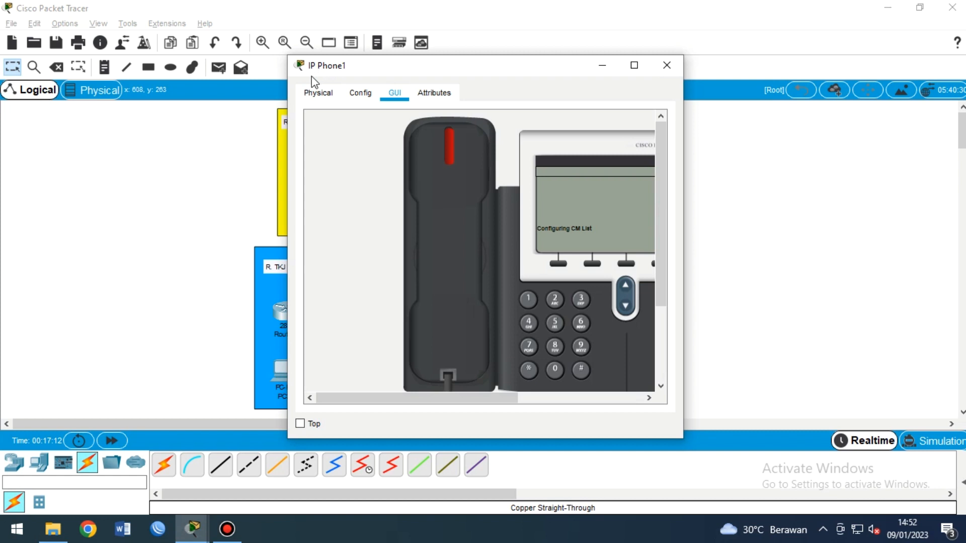
{"action": "left_click", "coordinate": [318, 93]}
{"action": "left_click_drag", "start_coordinate": [644, 275], "coordinate": [476, 257]}
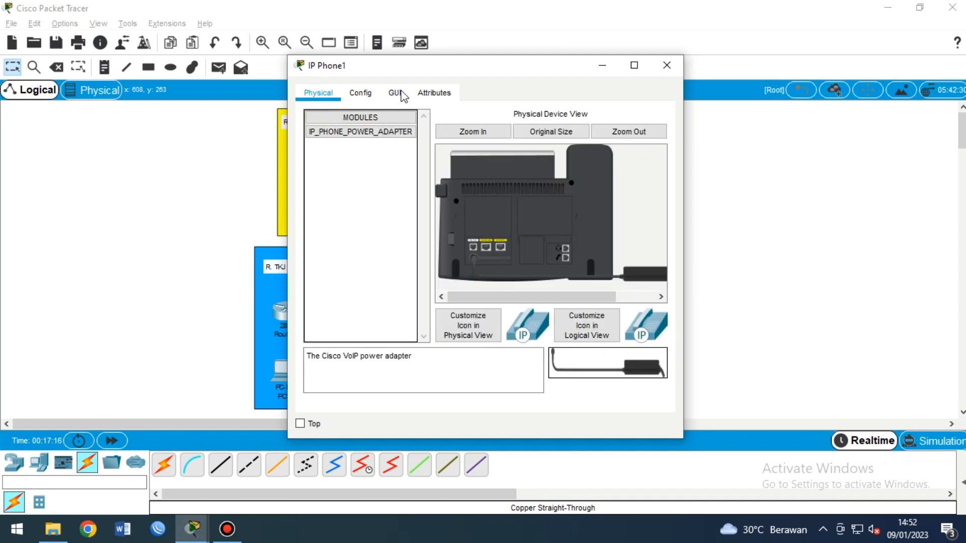
{"action": "left_click", "coordinate": [397, 93]}
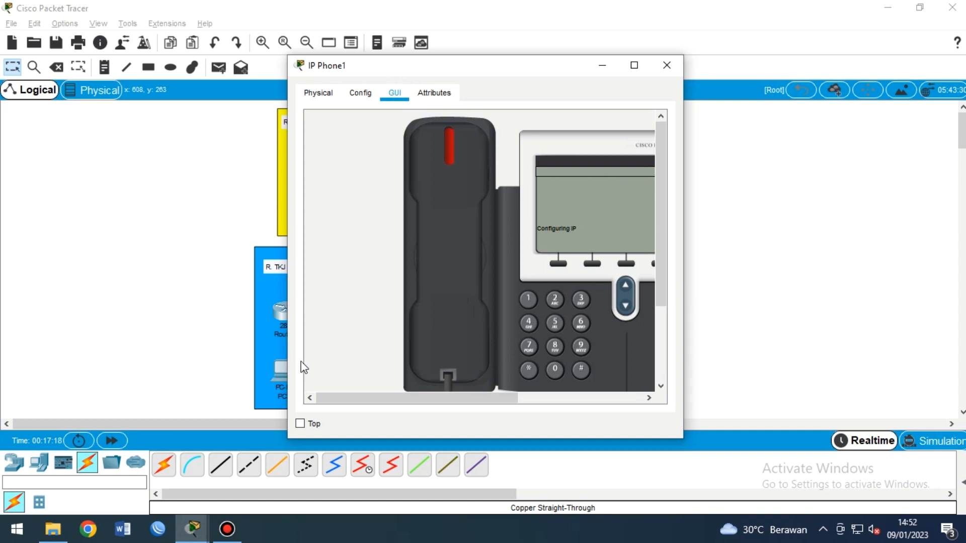
{"action": "left_click", "coordinate": [114, 442]}
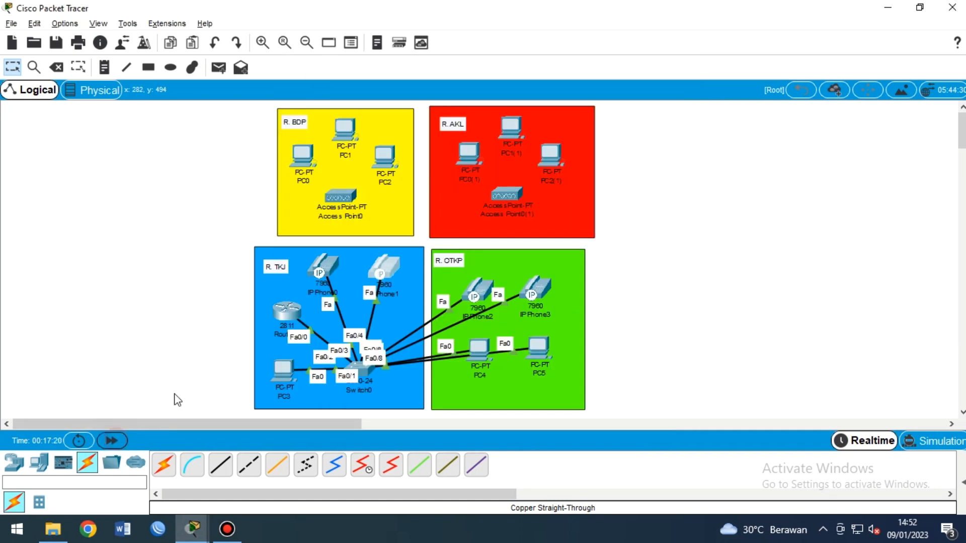
{"action": "left_click", "coordinate": [395, 272]}
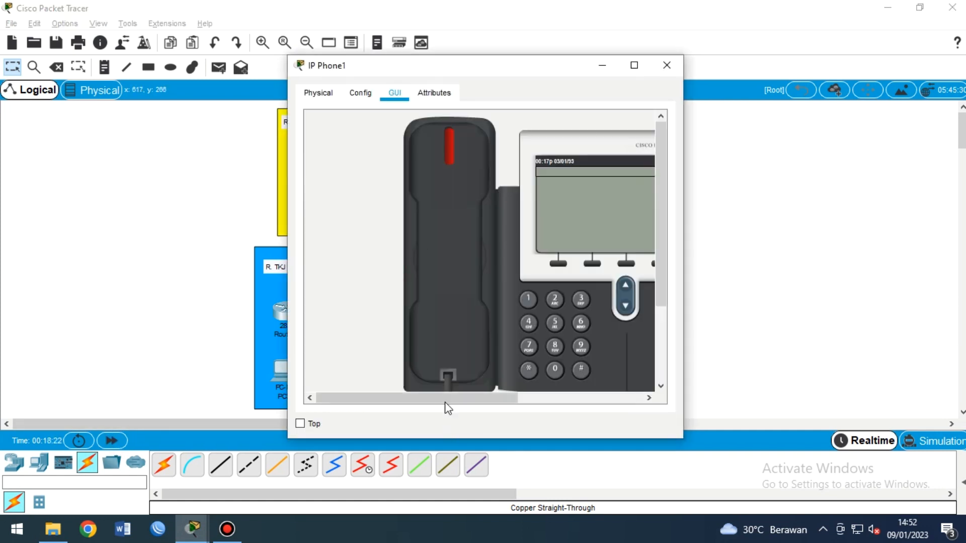
{"action": "left_click_drag", "start_coordinate": [445, 400], "coordinate": [567, 397]}
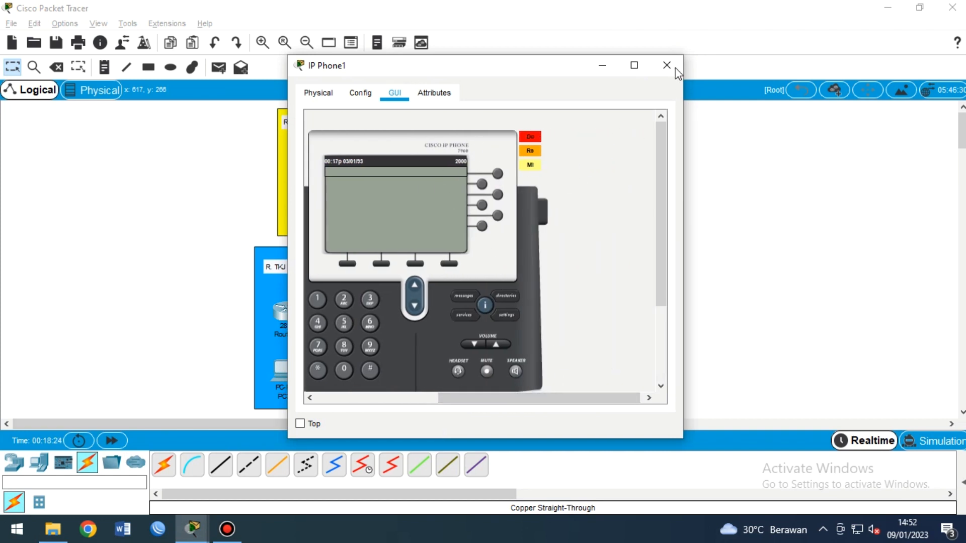
{"action": "left_click", "coordinate": [667, 65]}
Create ephone-dn 3 on the router and assign it number 3000
{"action": "left_click", "coordinate": [283, 313]}
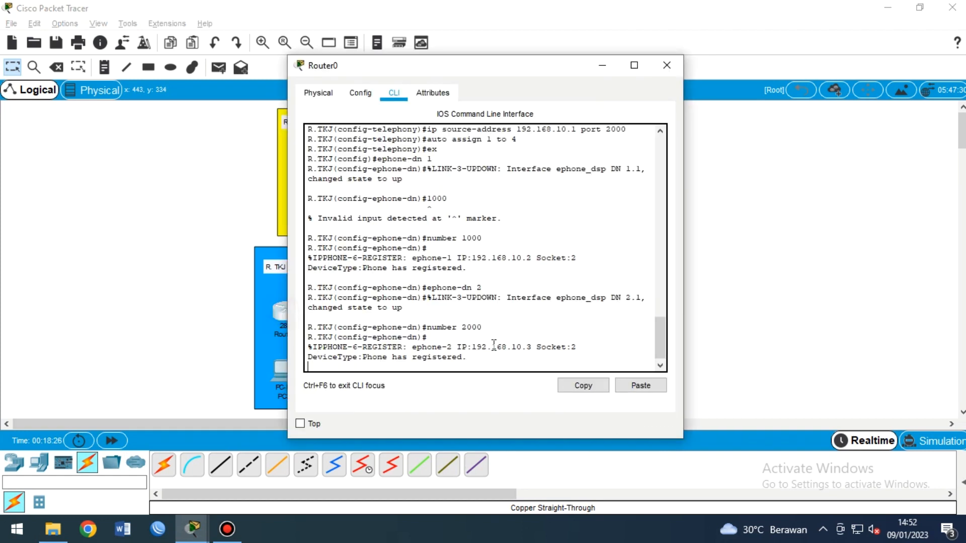
{"action": "key", "text": "Return"}
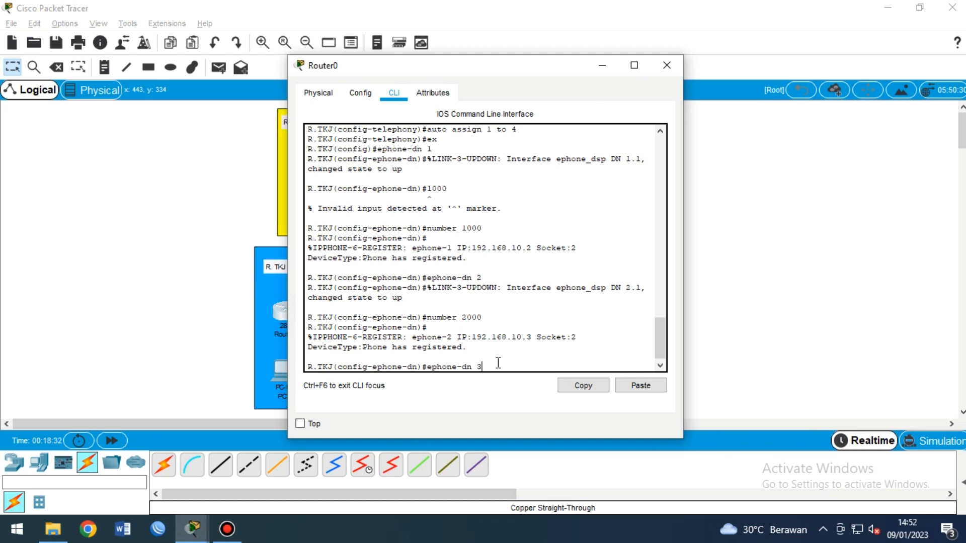
{"action": "key", "text": "Return"}
{"action": "type", "text": "number 3000"}
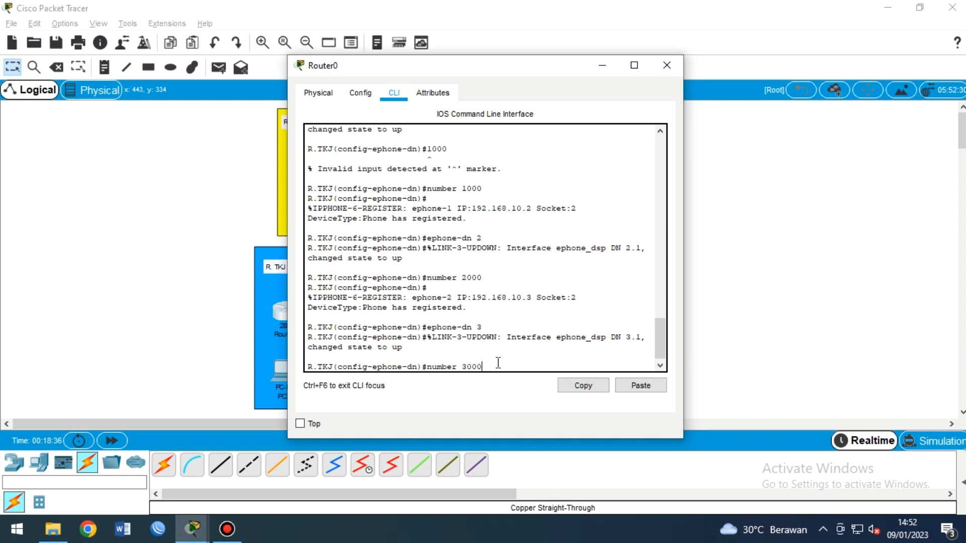
{"action": "key", "text": "Return"}
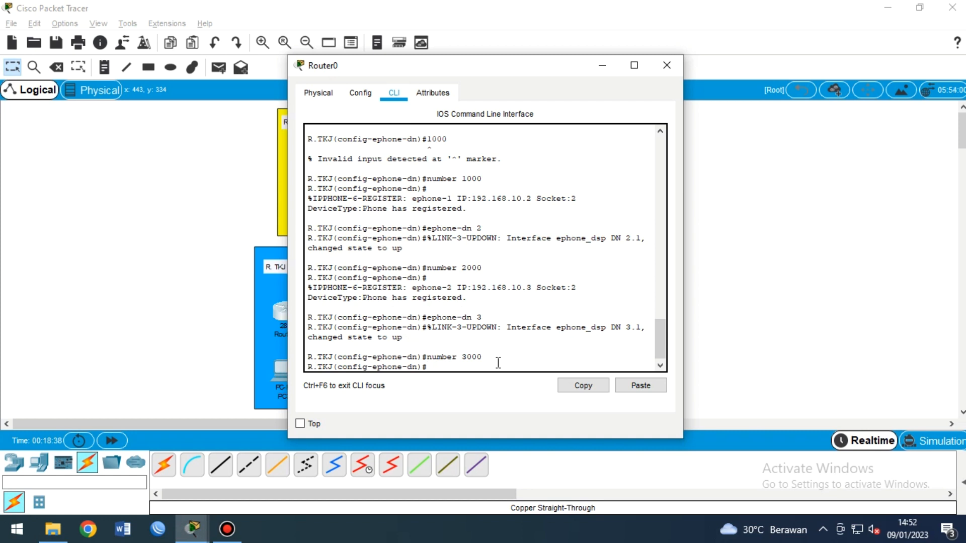
Power-cycle IP Phone2 by unplugging and replugging its power adapter, then fast-forward time
{"action": "left_click", "coordinate": [166, 296]}
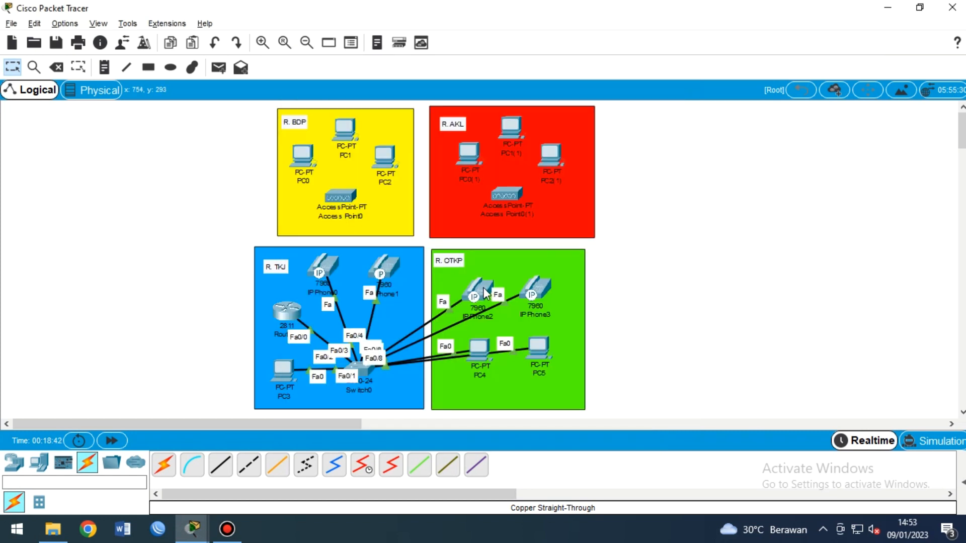
{"action": "left_click", "coordinate": [483, 289]}
{"action": "left_click", "coordinate": [398, 93]}
{"action": "left_click", "coordinate": [315, 93]}
{"action": "left_click_drag", "start_coordinate": [636, 276], "coordinate": [635, 310]}
{"action": "left_click_drag", "start_coordinate": [602, 370], "coordinate": [475, 259]}
{"action": "left_click", "coordinate": [395, 92]}
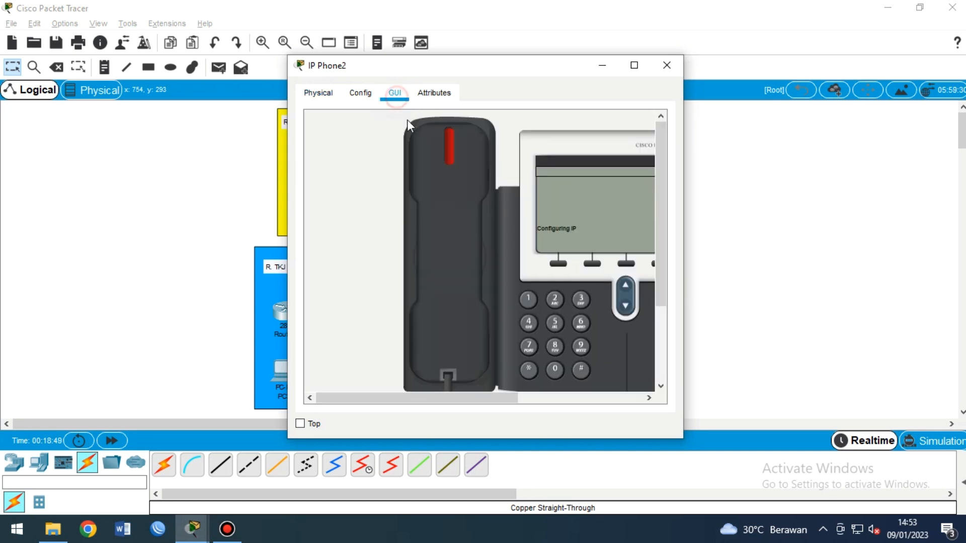
{"action": "left_click", "coordinate": [112, 441]}
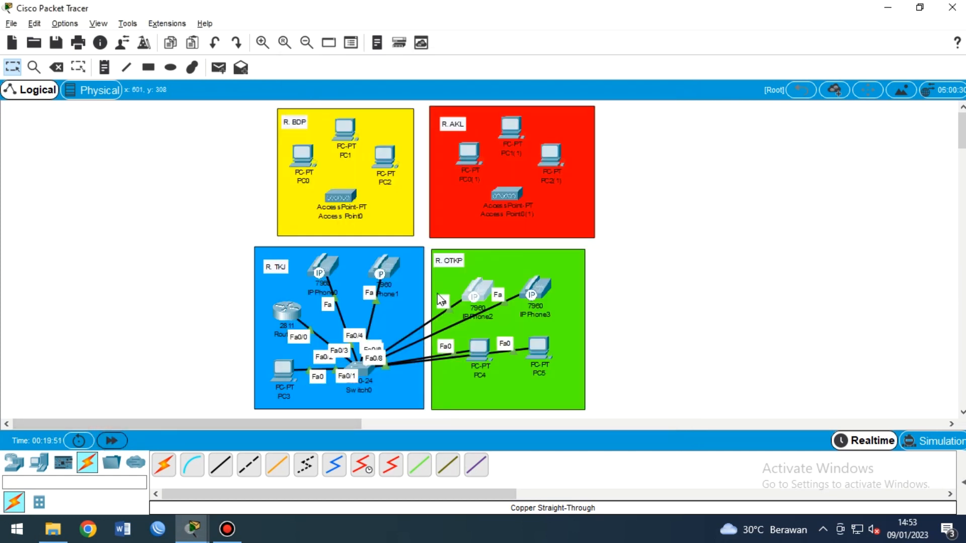
Confirm IP Phone2 shows extension 3000, then go back to Router0's command line
{"action": "left_click", "coordinate": [481, 291]}
{"action": "left_click_drag", "start_coordinate": [477, 399], "coordinate": [601, 397]}
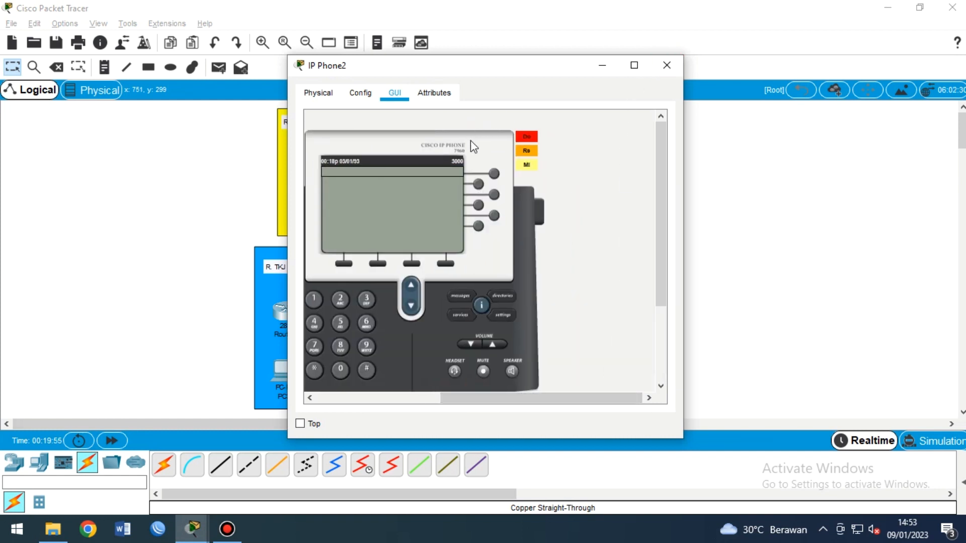
{"action": "left_click", "coordinate": [668, 70]}
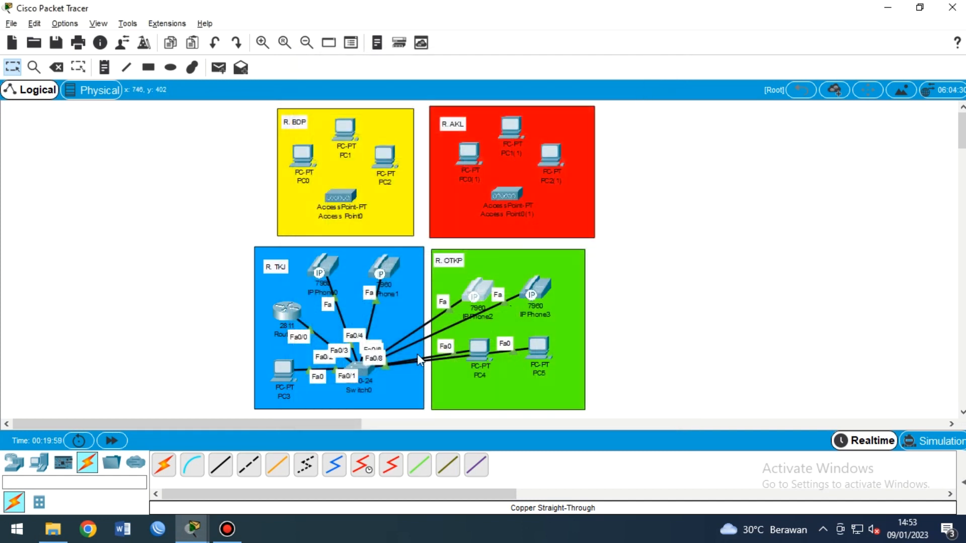
{"action": "left_click", "coordinate": [285, 315]}
Create ephone-dn 4 with number 4000 on the router
{"action": "key", "text": "Return"}
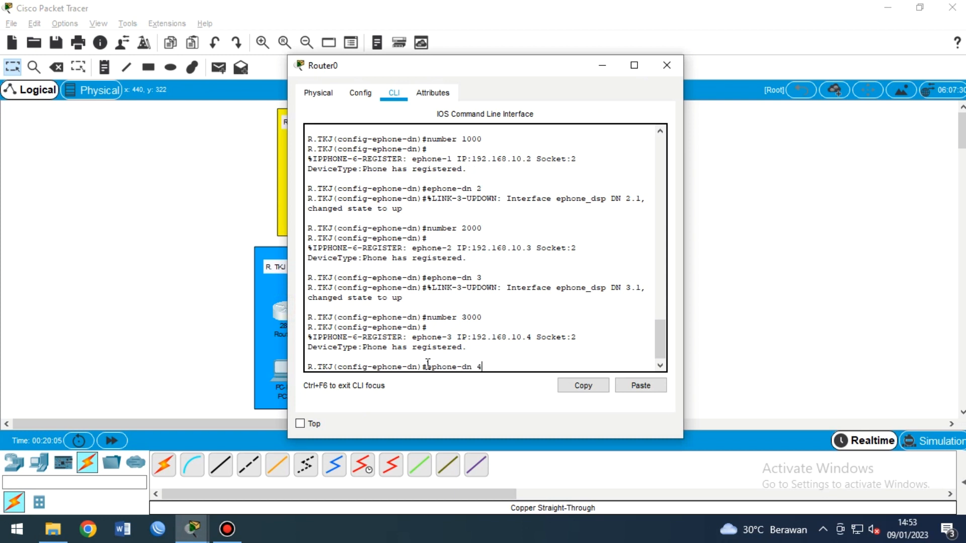
{"action": "type", "text": "ephone-dn 4"}
{"action": "key", "text": "Return"}
{"action": "key", "text": "Return"}
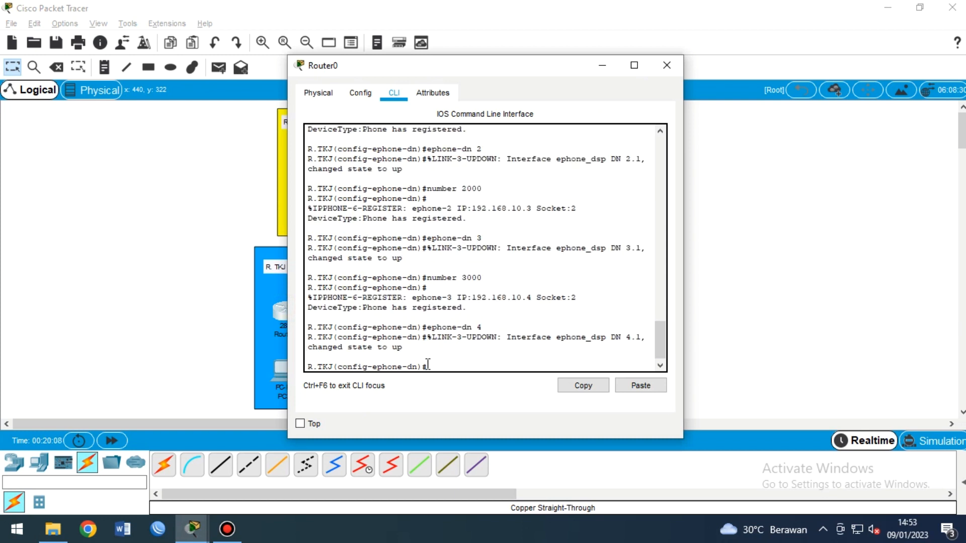
{"action": "type", "text": "number 4000"}
{"action": "key", "text": "Return"}
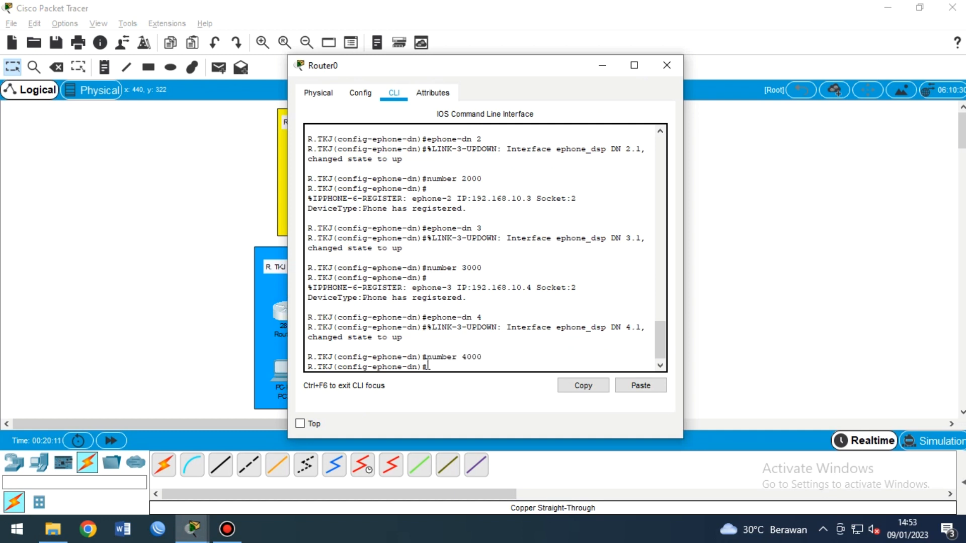
Review the router's CLI output, then bring up IP Phone3's device window
{"action": "scroll", "coordinate": [425, 359], "scroll_direction": "up", "scroll_amount": 2}
{"action": "scroll", "coordinate": [254, 308], "scroll_direction": "down", "scroll_amount": 3}
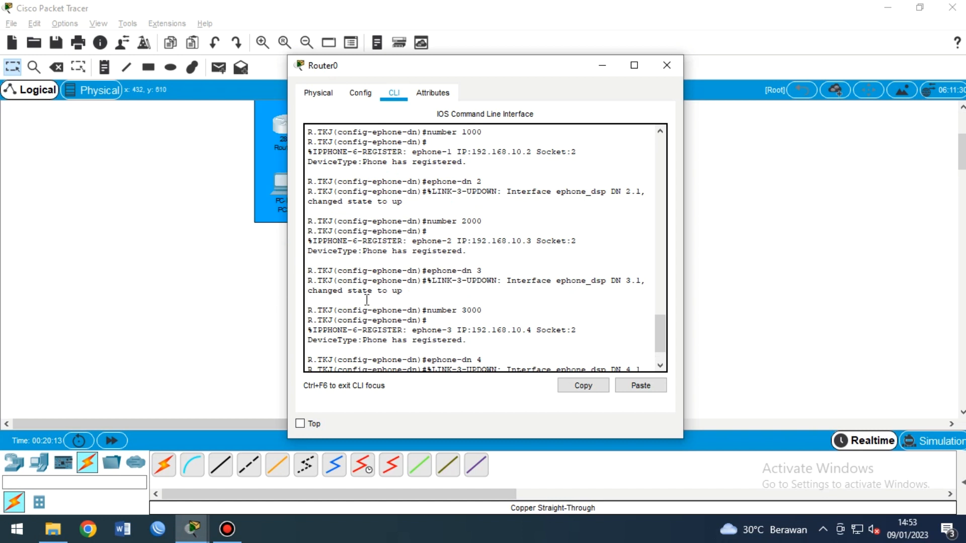
{"action": "scroll", "coordinate": [363, 301], "scroll_direction": "up", "scroll_amount": 5}
{"action": "scroll", "coordinate": [375, 301], "scroll_direction": "down", "scroll_amount": 6}
{"action": "scroll", "coordinate": [141, 272], "scroll_direction": "up", "scroll_amount": 2}
{"action": "scroll", "coordinate": [139, 268], "scroll_direction": "up", "scroll_amount": 3}
{"action": "left_click", "coordinate": [135, 262]}
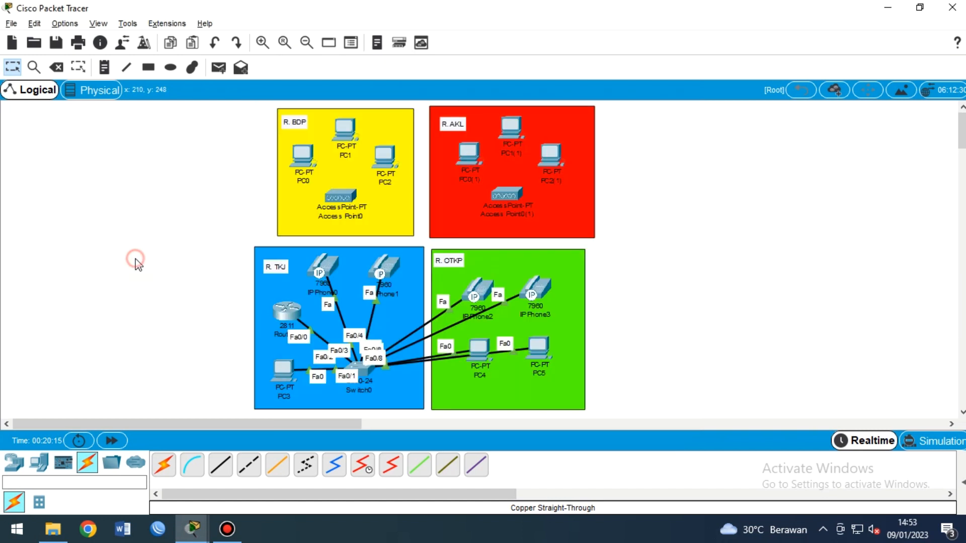
{"action": "left_click", "coordinate": [540, 291]}
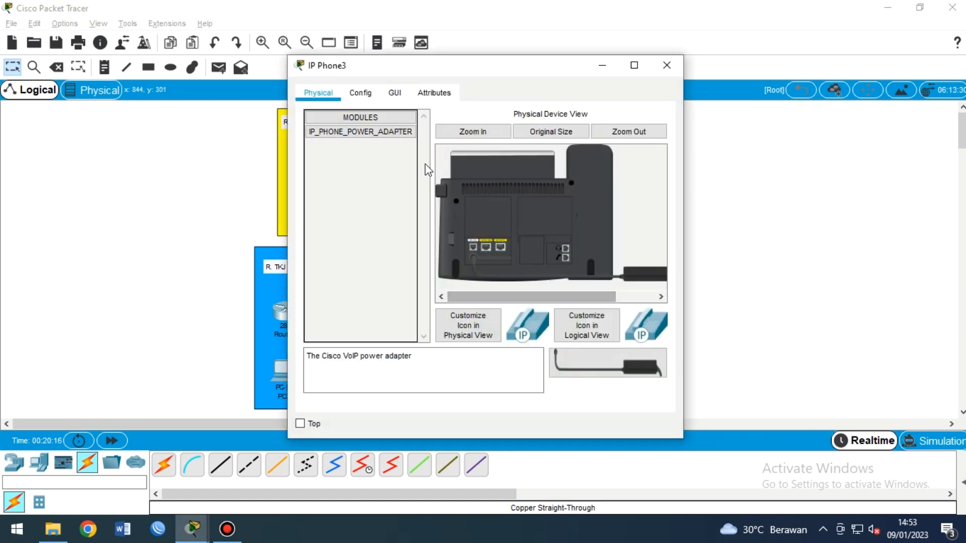
Power-cycle IP Phone3 by unplugging and replugging its power adapter, then fast-forward time
{"action": "left_click", "coordinate": [396, 96]}
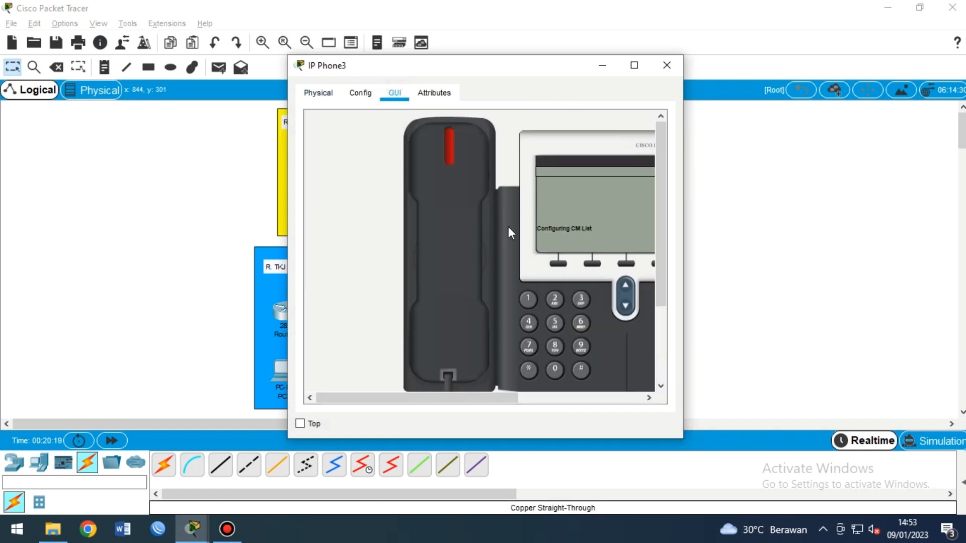
{"action": "left_click", "coordinate": [318, 93]}
{"action": "left_click_drag", "start_coordinate": [632, 272], "coordinate": [598, 368]}
{"action": "left_click_drag", "start_coordinate": [597, 371], "coordinate": [475, 259]}
{"action": "left_click", "coordinate": [396, 93]}
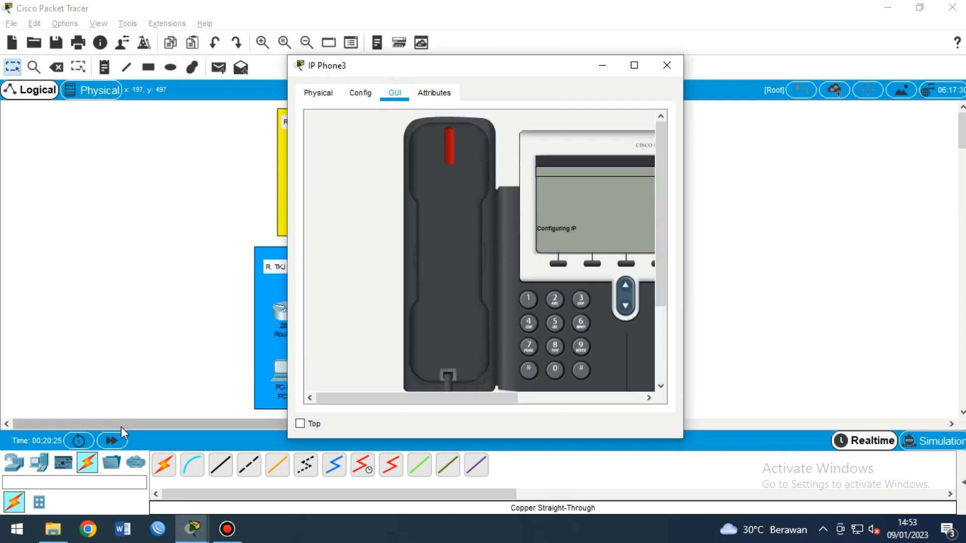
{"action": "left_click", "coordinate": [113, 441]}
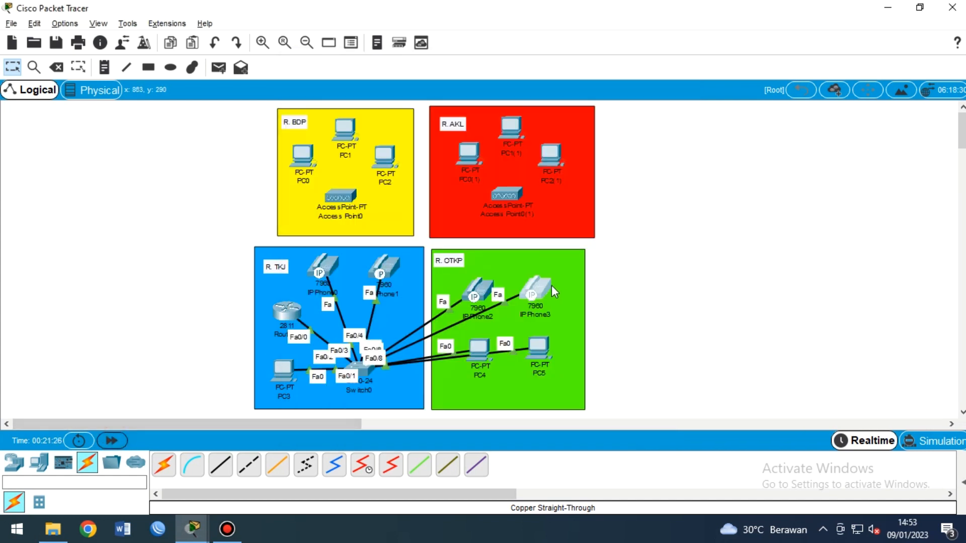
Confirm IP Phone3 shows extension 4000, then check IP Phone0's line 1000
{"action": "left_click", "coordinate": [553, 289]}
{"action": "left_click_drag", "start_coordinate": [451, 398], "coordinate": [565, 398]}
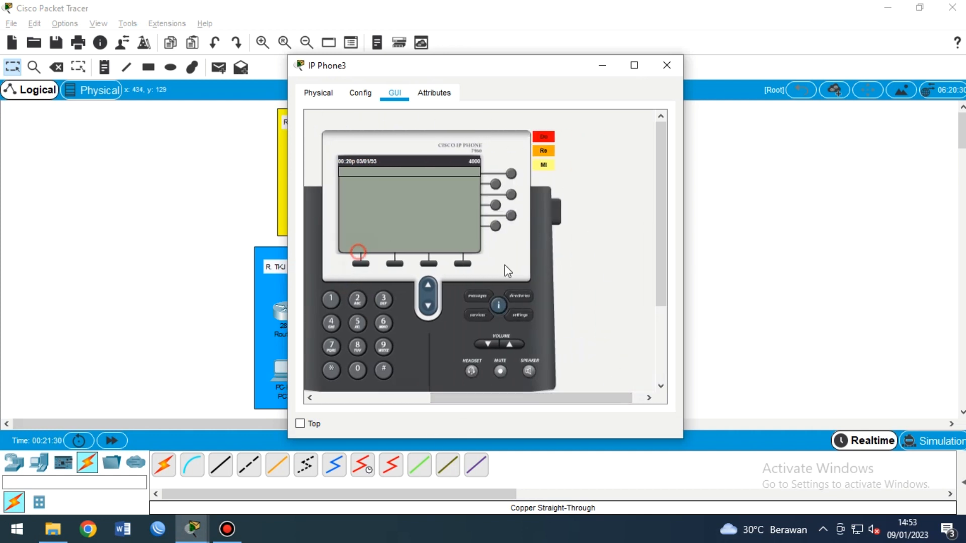
{"action": "left_click", "coordinate": [666, 65]}
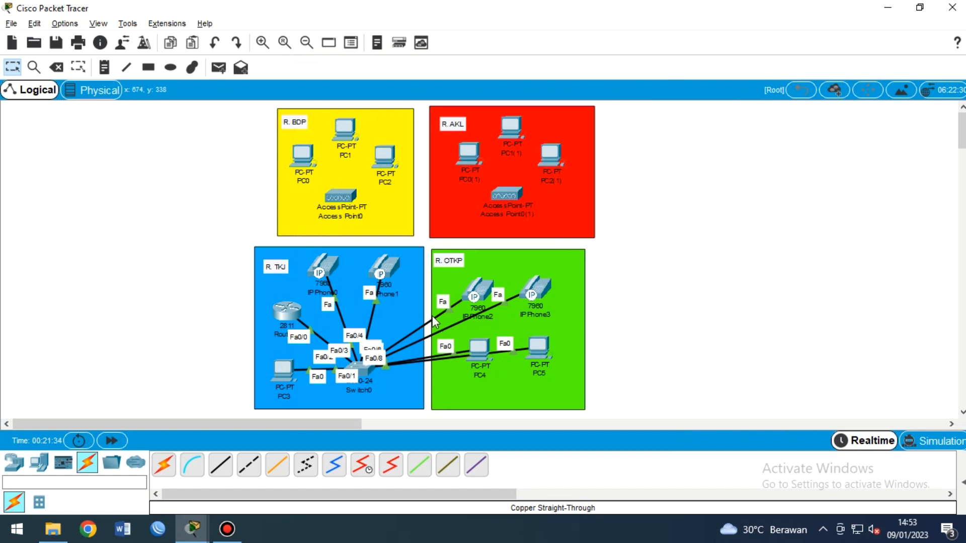
{"action": "left_click", "coordinate": [322, 263]}
{"action": "left_click_drag", "start_coordinate": [403, 65], "coordinate": [169, 67]}
Arrange the IP Phone0 and IP Phone2 windows side by side
{"action": "left_click", "coordinate": [487, 291]}
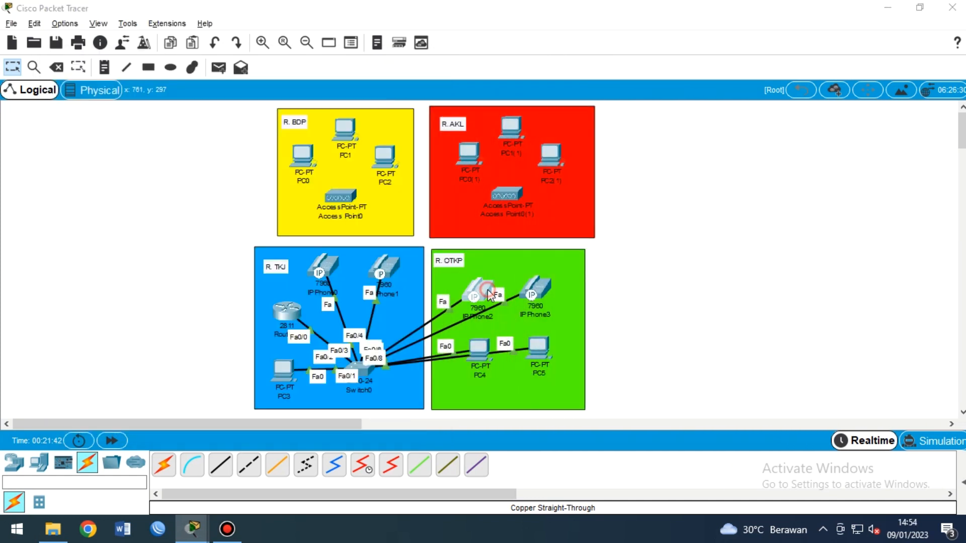
{"action": "key", "text": "alt+Tab"}
{"action": "key", "text": "alt+Tab"}
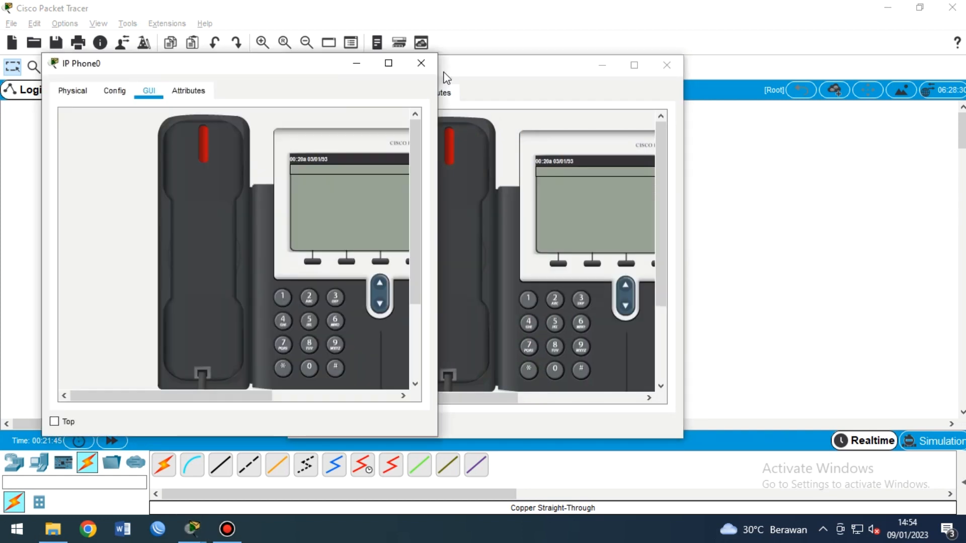
{"action": "left_click_drag", "start_coordinate": [483, 66], "coordinate": [650, 66]}
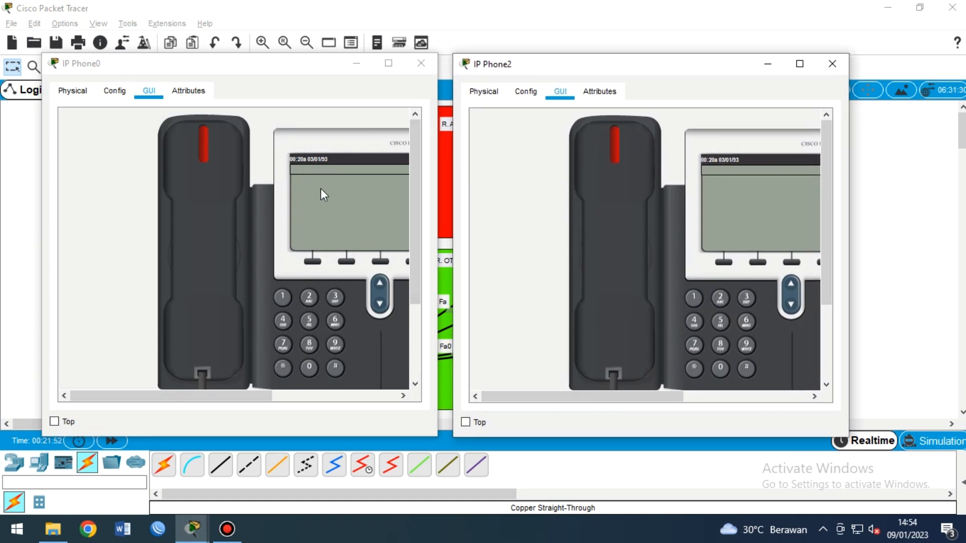
{"action": "left_click_drag", "start_coordinate": [250, 396], "coordinate": [339, 397]}
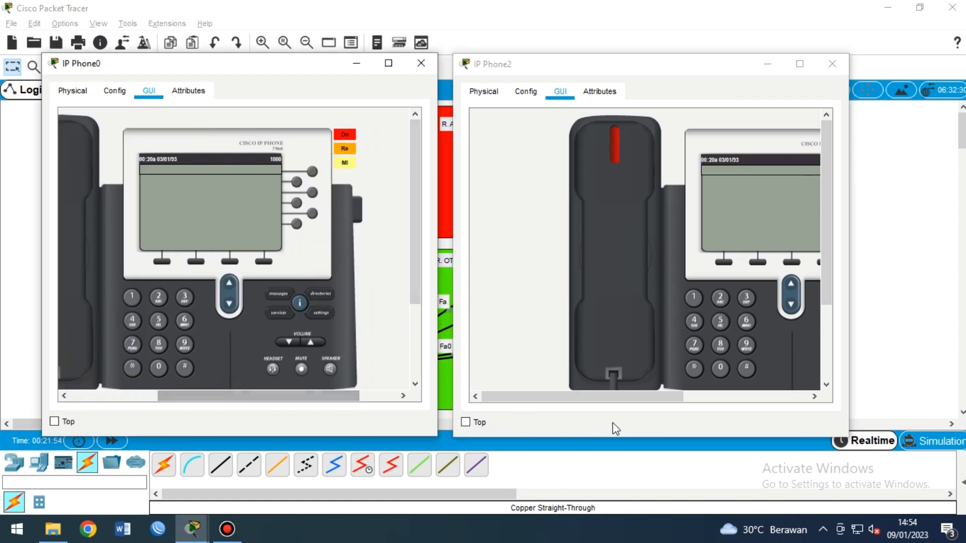
{"action": "left_click", "coordinate": [617, 401]}
{"action": "left_click_drag", "start_coordinate": [619, 402], "coordinate": [677, 400]}
{"action": "left_click_drag", "start_coordinate": [262, 398], "coordinate": [237, 401]}
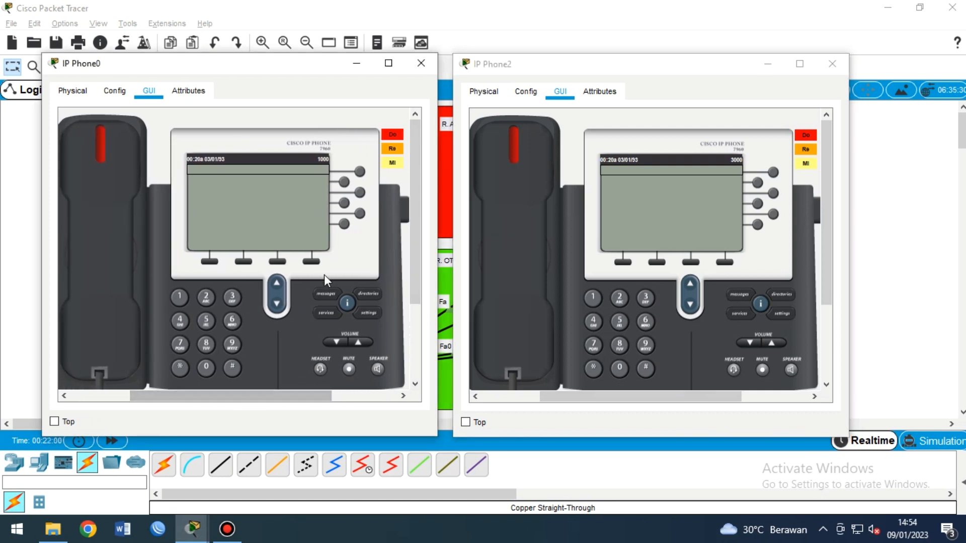
Dial 3000 from IP Phone0 and answer the call on IP Phone2
{"action": "left_click", "coordinate": [234, 297]}
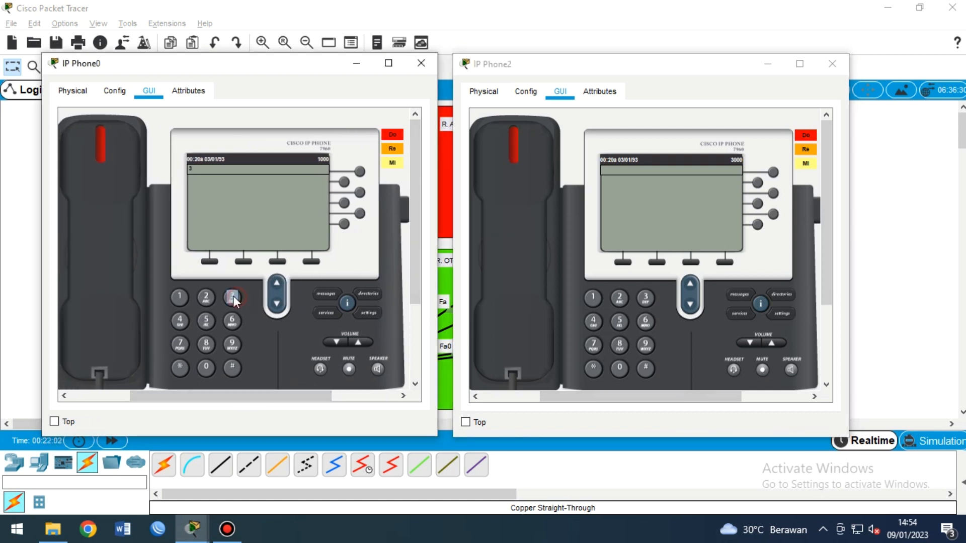
{"action": "left_click", "coordinate": [204, 369]}
{"action": "left_click", "coordinate": [204, 370]}
{"action": "left_click", "coordinate": [204, 370]}
{"action": "left_click", "coordinate": [105, 306]}
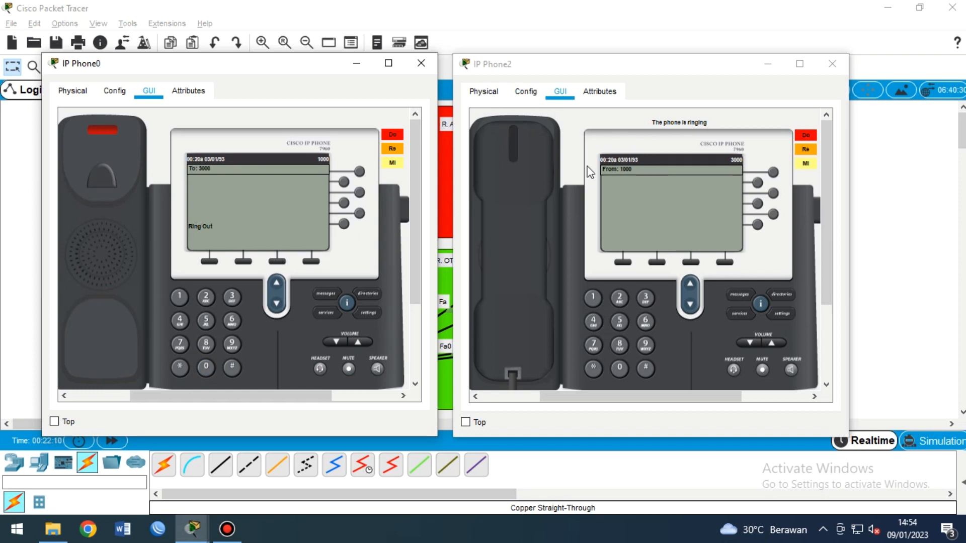
{"action": "left_click", "coordinate": [523, 241]}
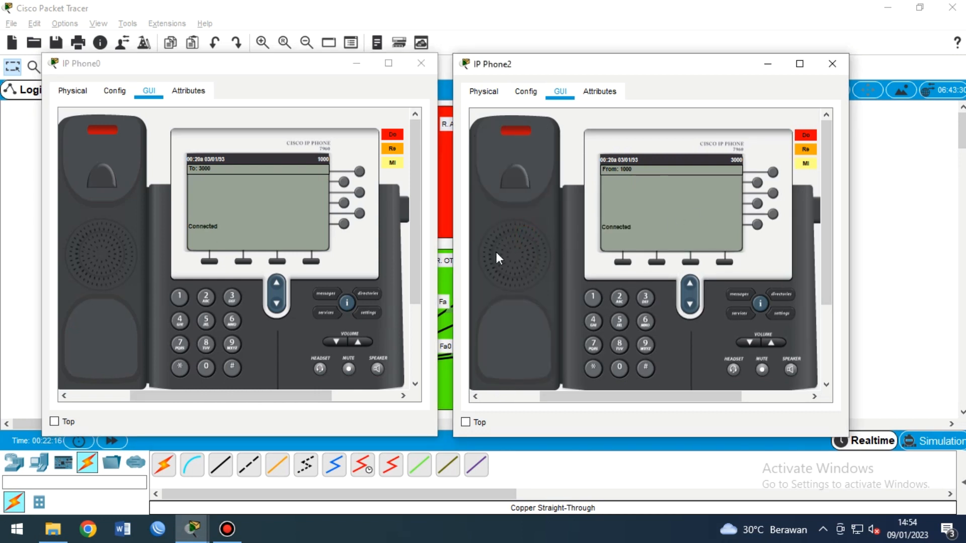
Hang up both phones and close the IP Phone2 window
{"action": "left_click", "coordinate": [534, 363]}
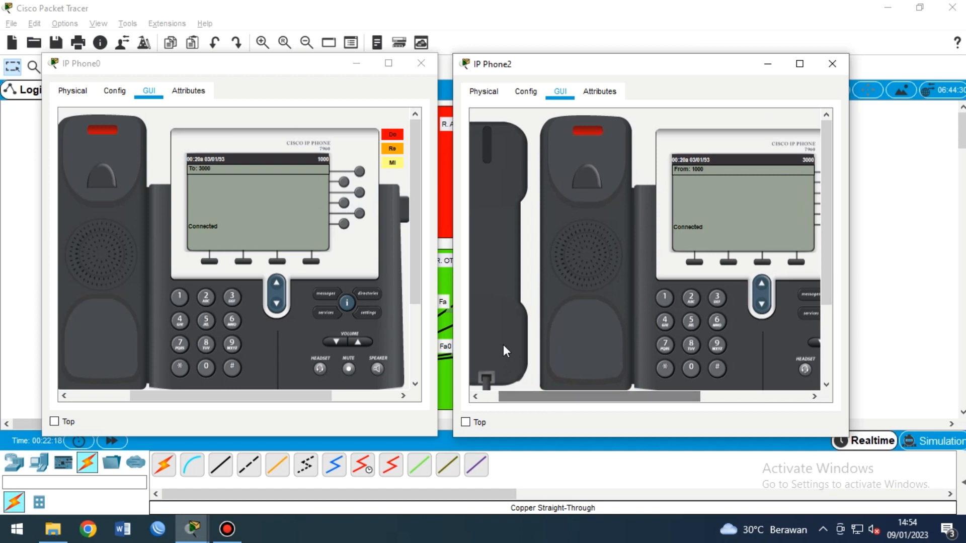
{"action": "left_click_drag", "start_coordinate": [144, 397], "coordinate": [124, 396]}
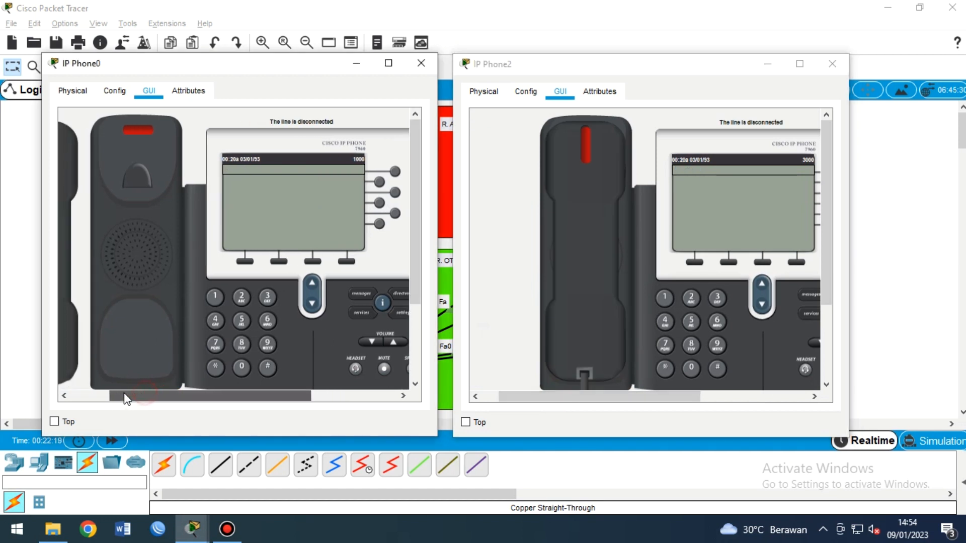
{"action": "left_click", "coordinate": [71, 344]}
{"action": "left_click", "coordinate": [832, 63]}
Open IP Phone3's phone interface beside the IP Phone0 window
{"action": "left_click", "coordinate": [421, 63]}
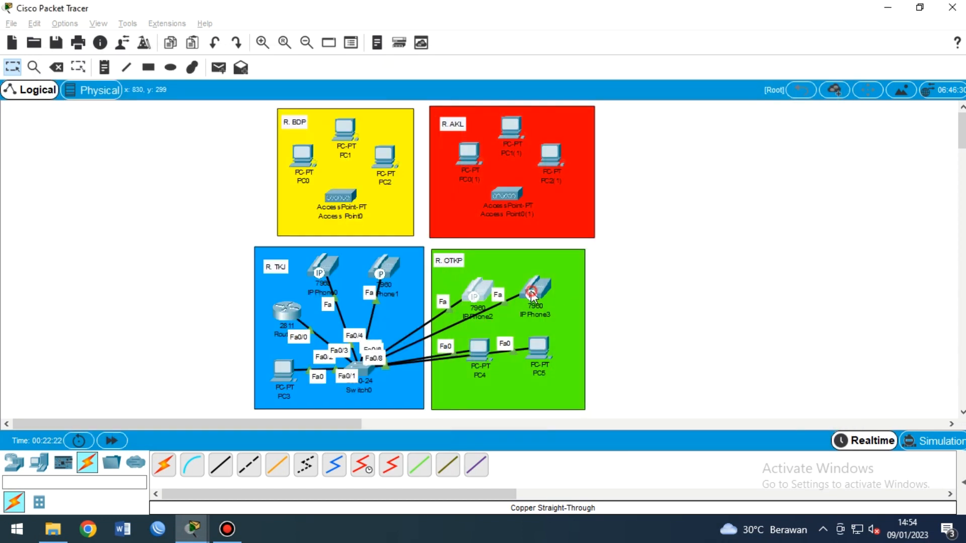
{"action": "left_click", "coordinate": [470, 293]}
{"action": "mouse_move", "coordinate": [445, 399]}
{"action": "left_mouse_down"}
{"action": "mouse_move", "coordinate": [477, 399]}
{"action": "mouse_move", "coordinate": [501, 382]}
{"action": "mouse_move", "coordinate": [433, 401]}
{"action": "left_mouse_up"}
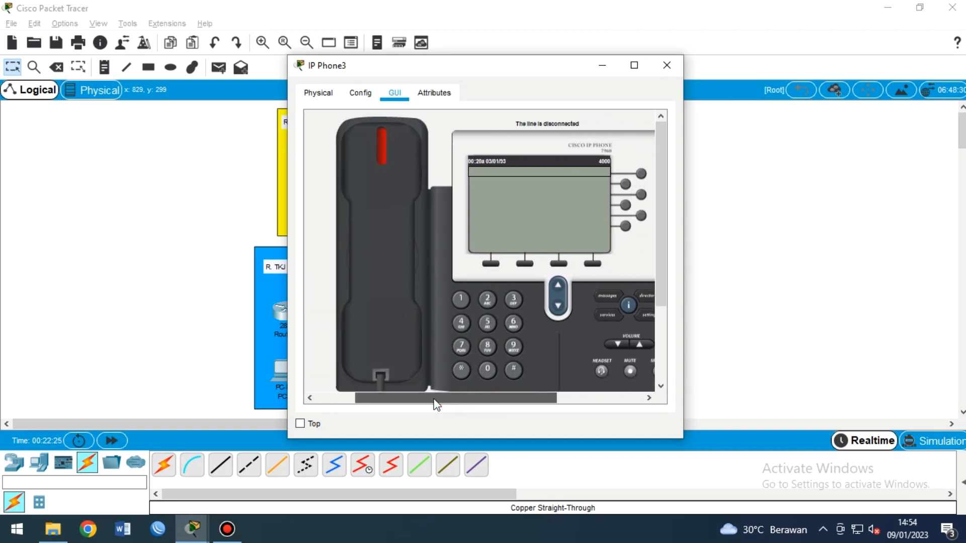
{"action": "key", "text": "alt+Tab"}
{"action": "key", "text": "alt+Tab"}
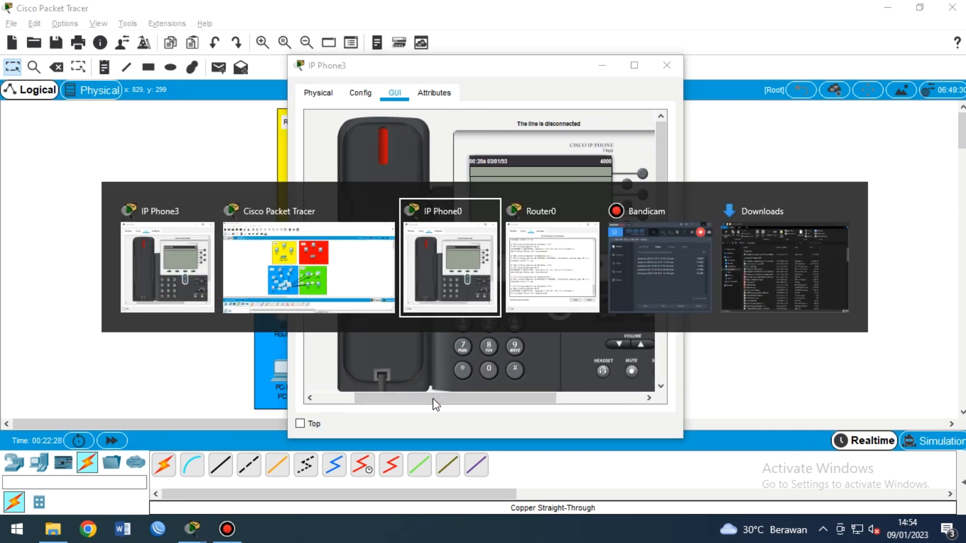
{"action": "left_click_drag", "start_coordinate": [546, 65], "coordinate": [705, 65]}
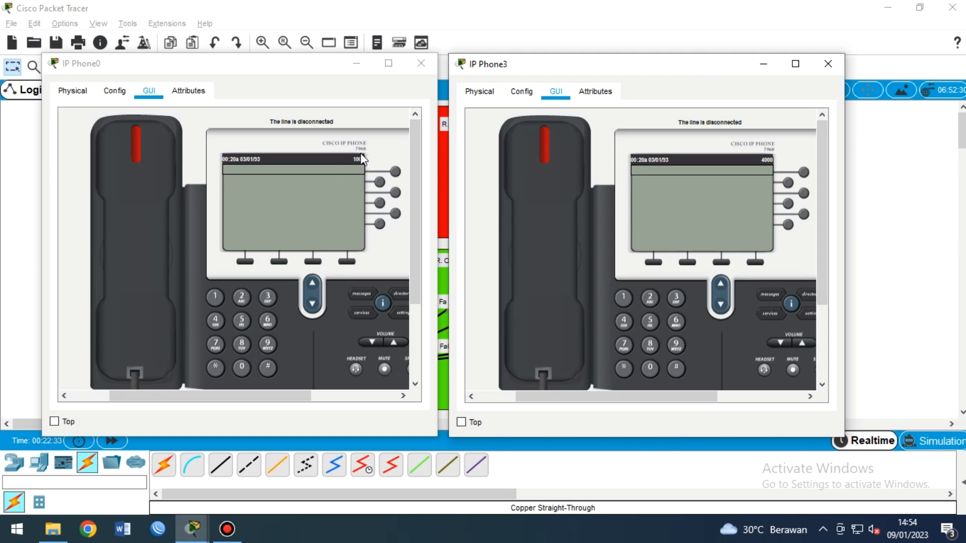
Dial 4000 from IP Phone0 and answer the call on IP Phone3
{"action": "left_click", "coordinate": [215, 320]}
{"action": "left_click", "coordinate": [244, 368]}
{"action": "left_click", "coordinate": [243, 368]}
{"action": "left_click", "coordinate": [245, 368]}
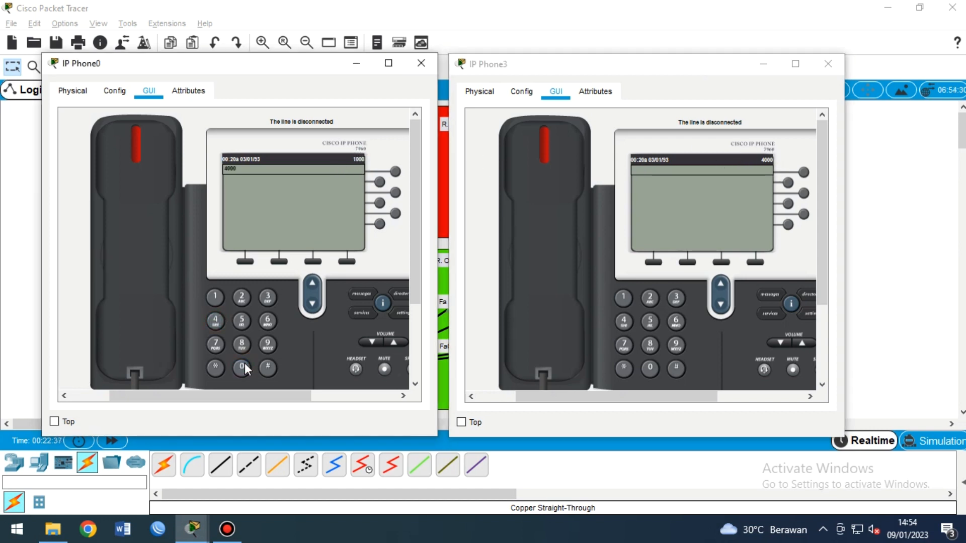
{"action": "left_click", "coordinate": [140, 246]}
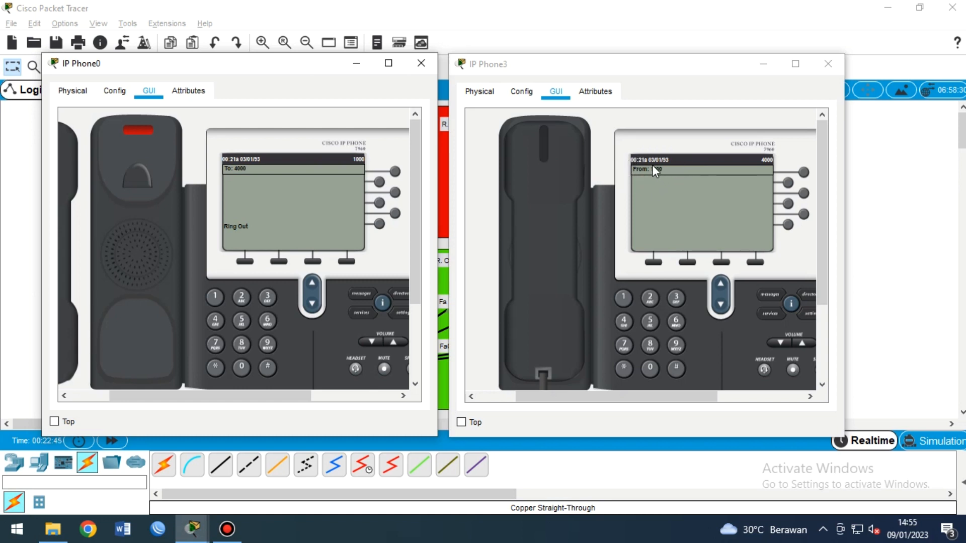
{"action": "left_click", "coordinate": [531, 250]}
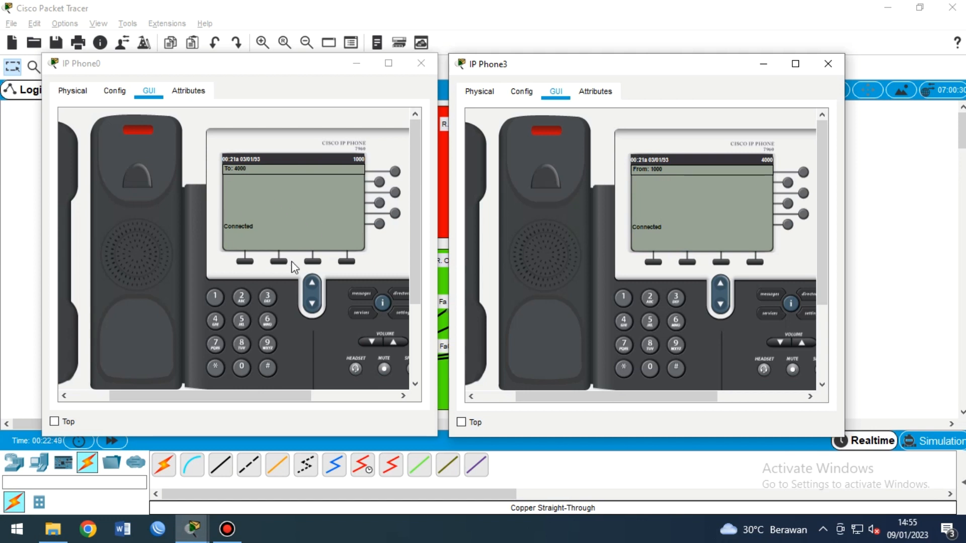
Hang up both phones and close the IP Phone0 and IP Phone3 windows
{"action": "left_click", "coordinate": [474, 247]}
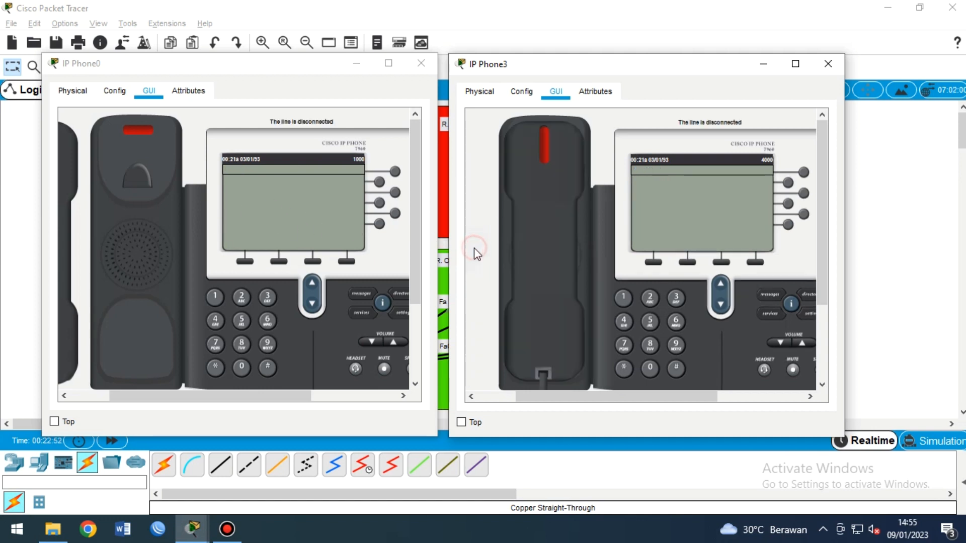
{"action": "left_click", "coordinate": [70, 312]}
{"action": "left_click", "coordinate": [421, 63]}
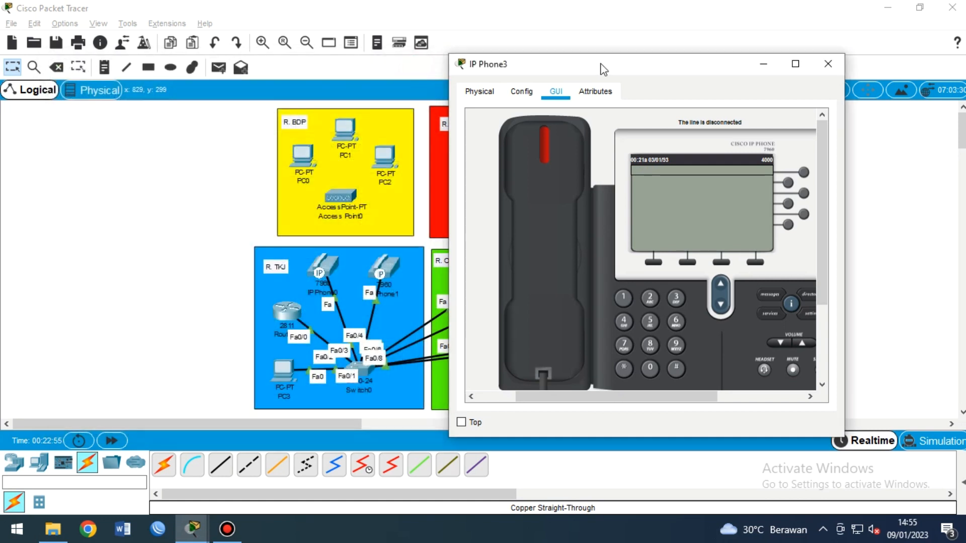
{"action": "left_click", "coordinate": [828, 63]}
Close the IP Phone3 window and bring up PC3's device window
{"action": "left_click", "coordinate": [750, 209]}
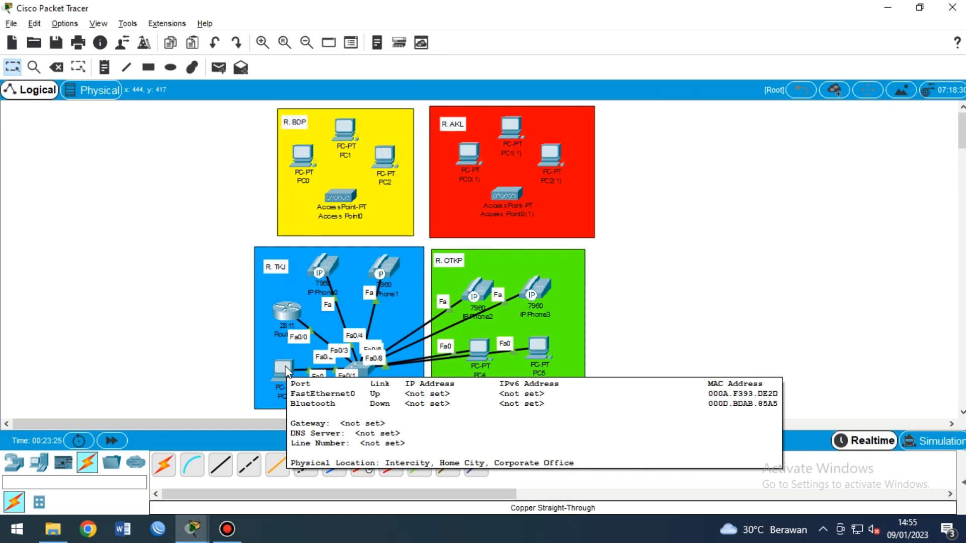
{"action": "left_click", "coordinate": [285, 369]}
{"action": "left_click", "coordinate": [403, 95]}
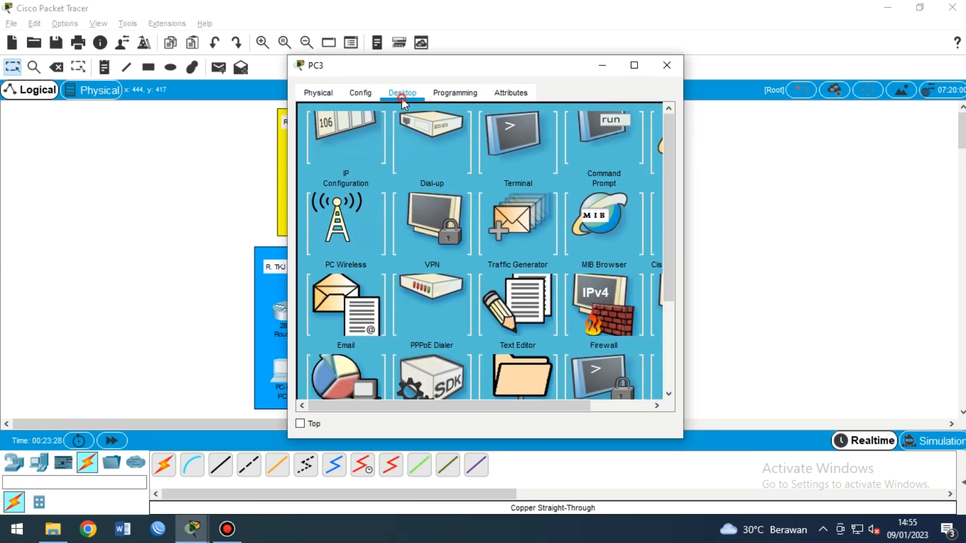
{"action": "left_click", "coordinate": [357, 171]}
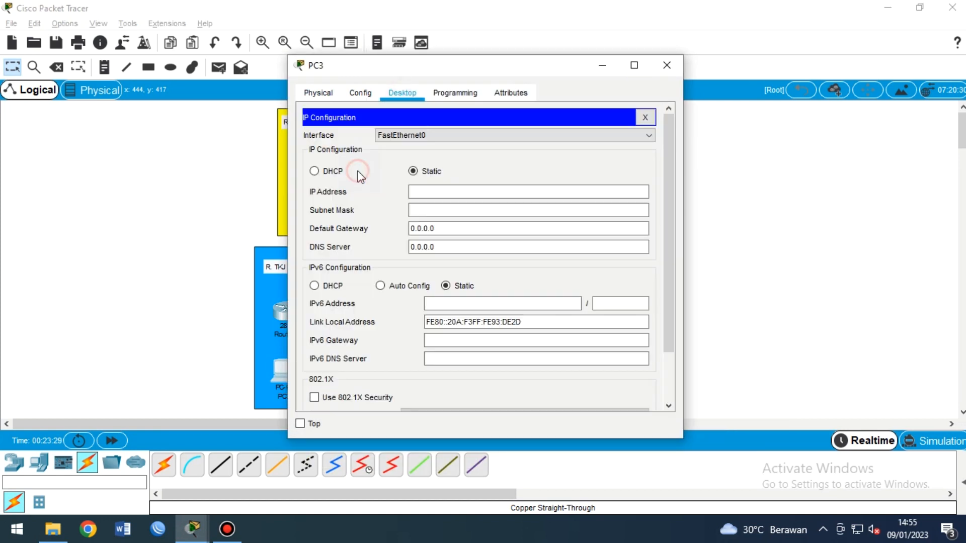
{"action": "left_click", "coordinate": [331, 173]}
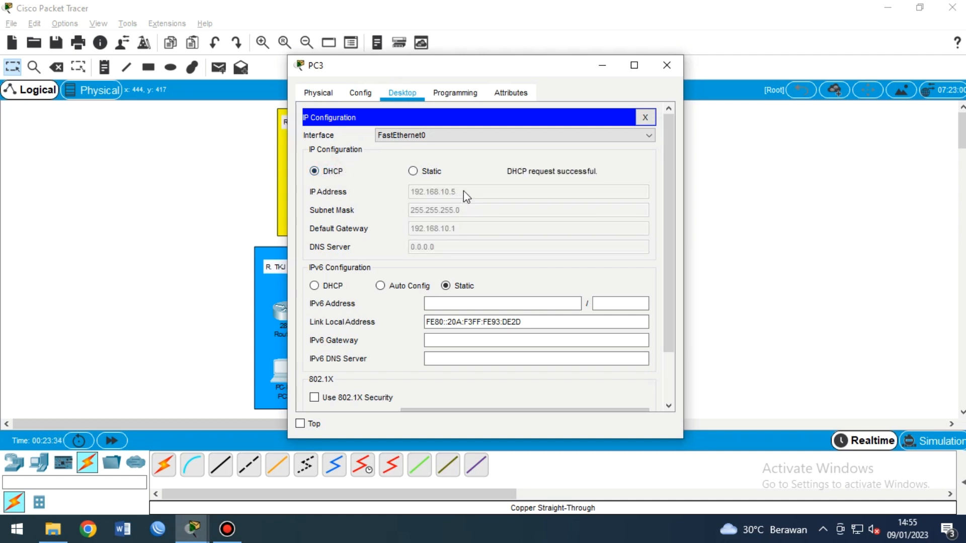
{"action": "left_click", "coordinate": [663, 63]}
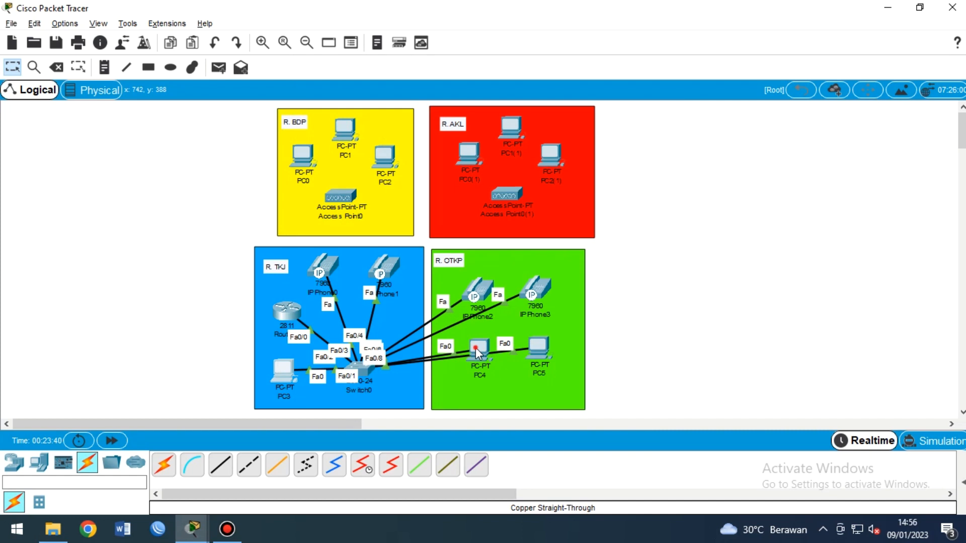
{"action": "left_click", "coordinate": [477, 348]}
{"action": "left_click", "coordinate": [402, 93]}
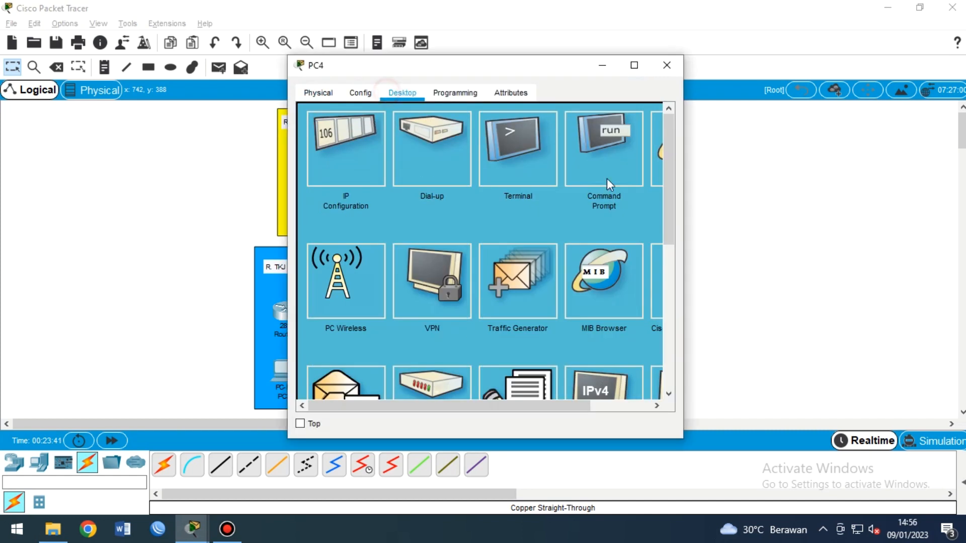
{"action": "left_click", "coordinate": [352, 177]}
{"action": "left_click", "coordinate": [329, 171]}
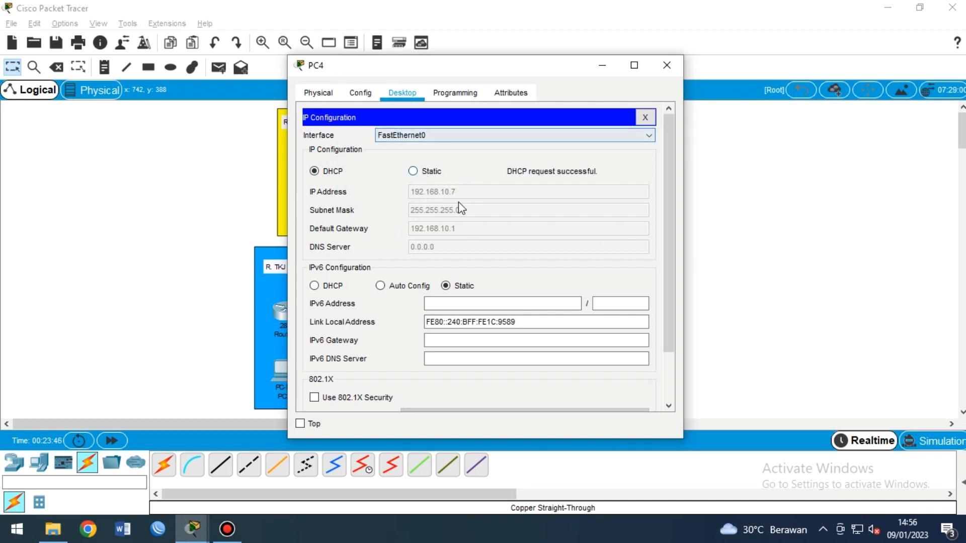
{"action": "left_click", "coordinate": [667, 65]}
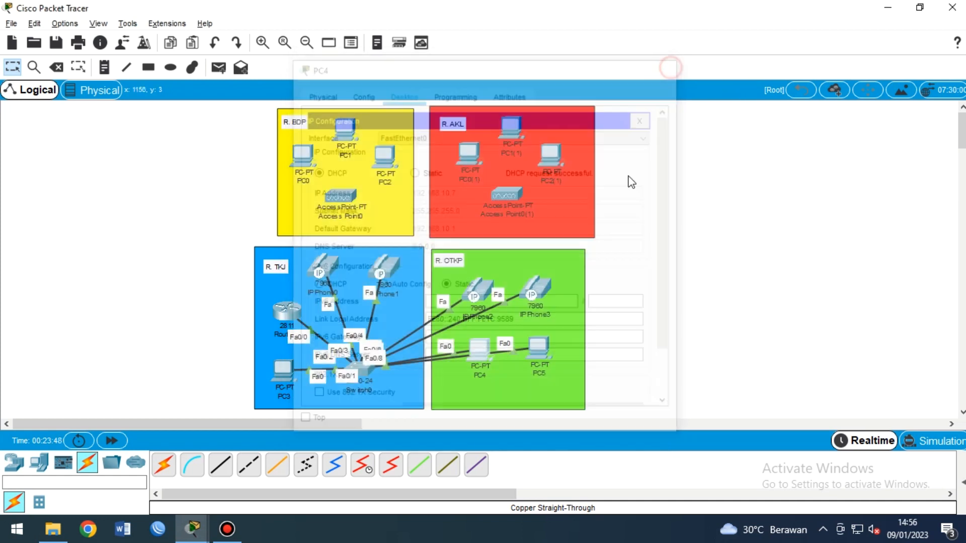
{"action": "left_click", "coordinate": [540, 343]}
{"action": "left_click", "coordinate": [402, 93]}
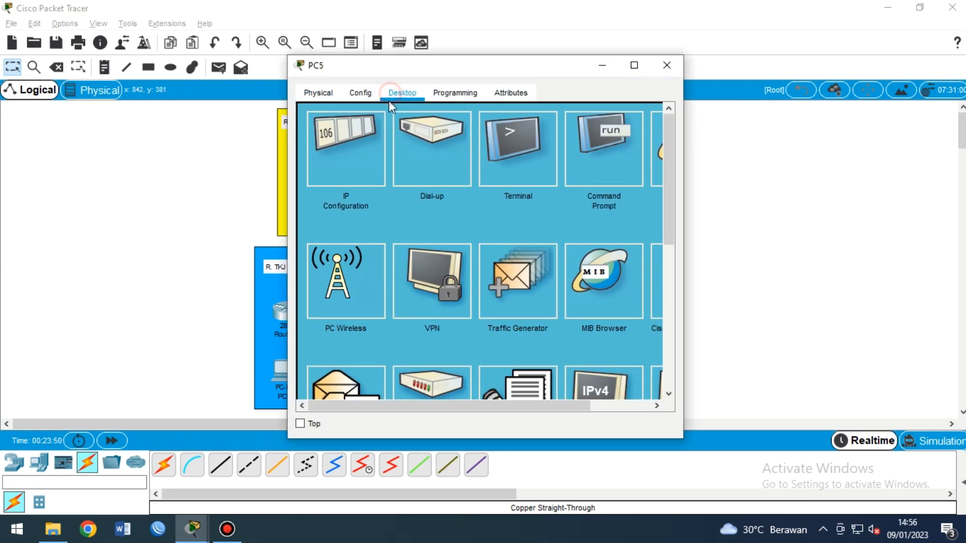
{"action": "left_click", "coordinate": [358, 155]}
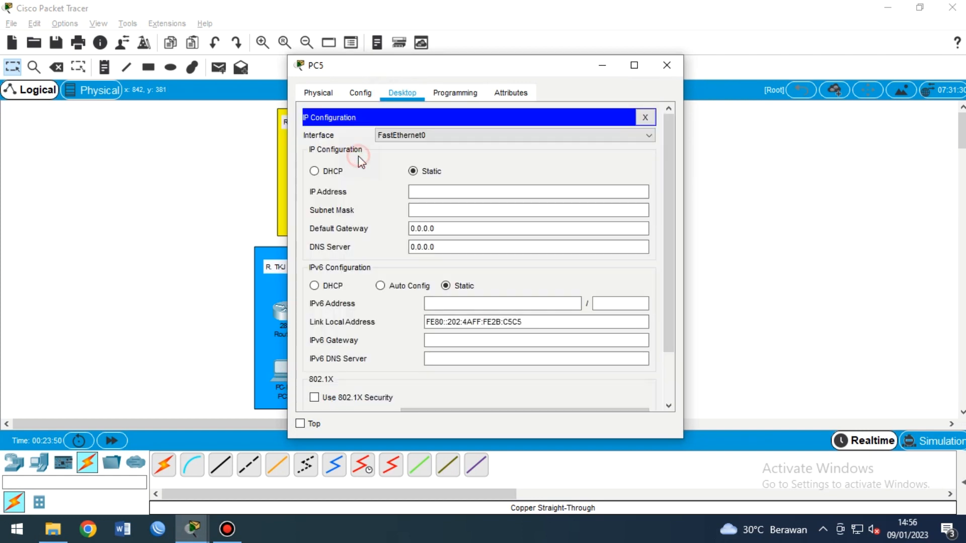
{"action": "left_click", "coordinate": [325, 172]}
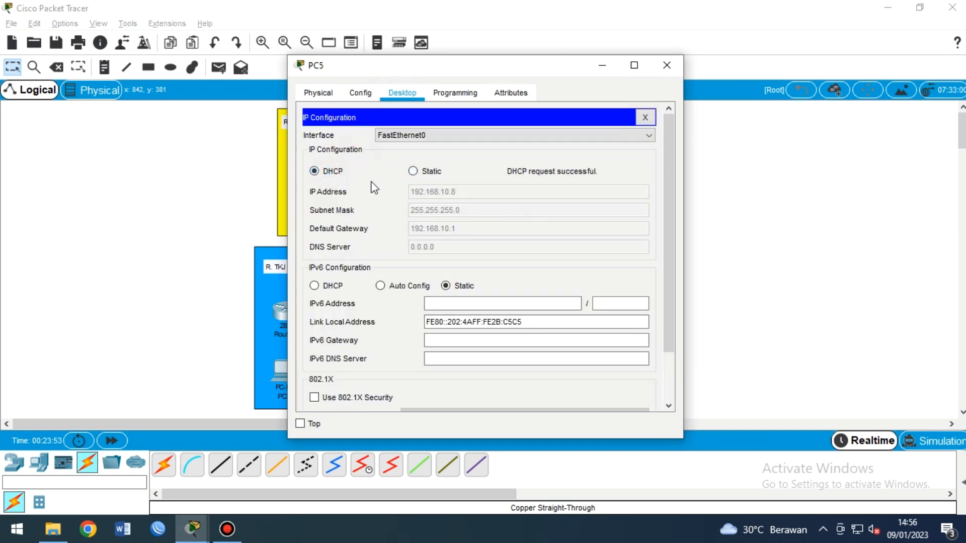
{"action": "left_click", "coordinate": [665, 65]}
{"action": "left_click", "coordinate": [664, 241]}
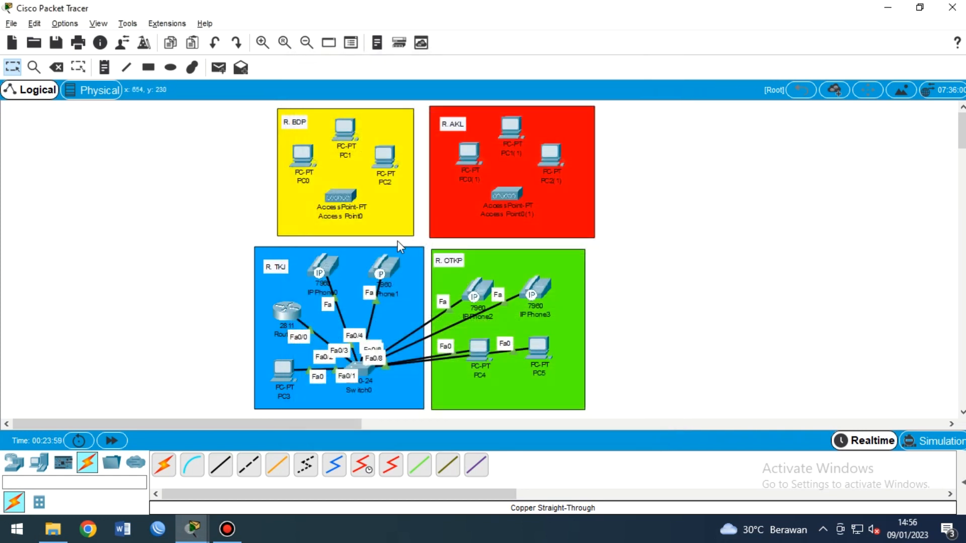
Set Access Point0's Port 1 SSID to Ruang BDP with WPA2-PSK and a pass phrase
{"action": "left_click", "coordinate": [339, 197]}
{"action": "left_click", "coordinate": [335, 172]}
{"action": "left_click", "coordinate": [577, 144]}
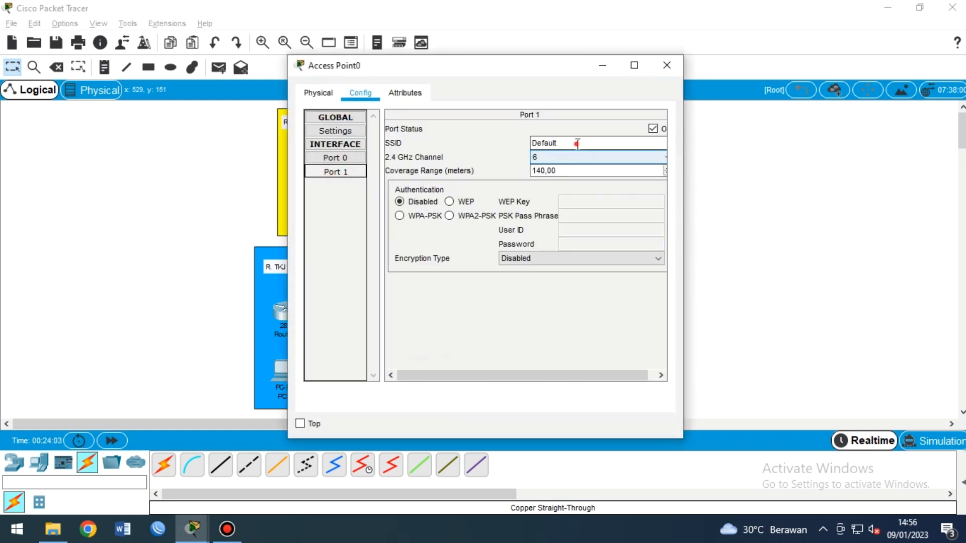
{"action": "double_click", "coordinate": [577, 143]}
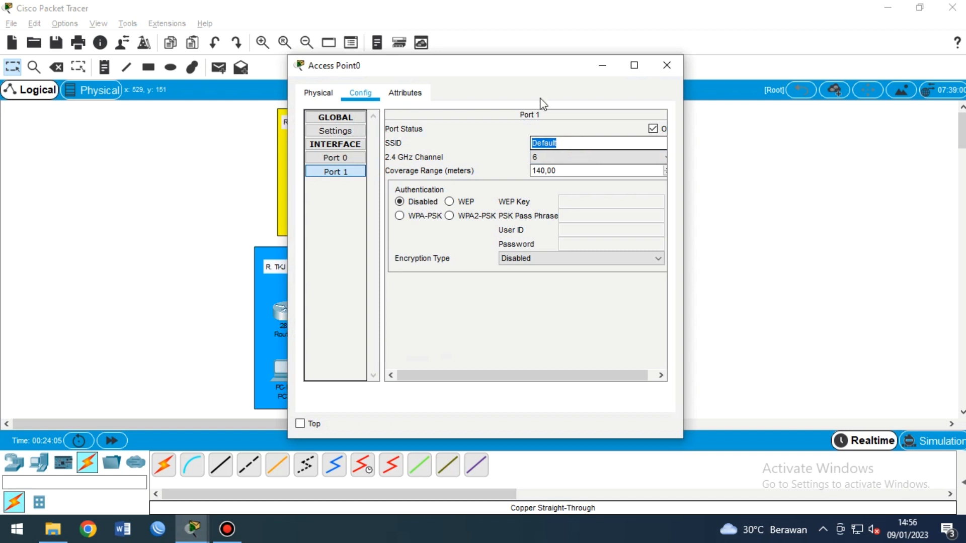
{"action": "left_click_drag", "start_coordinate": [508, 65], "coordinate": [632, 81]}
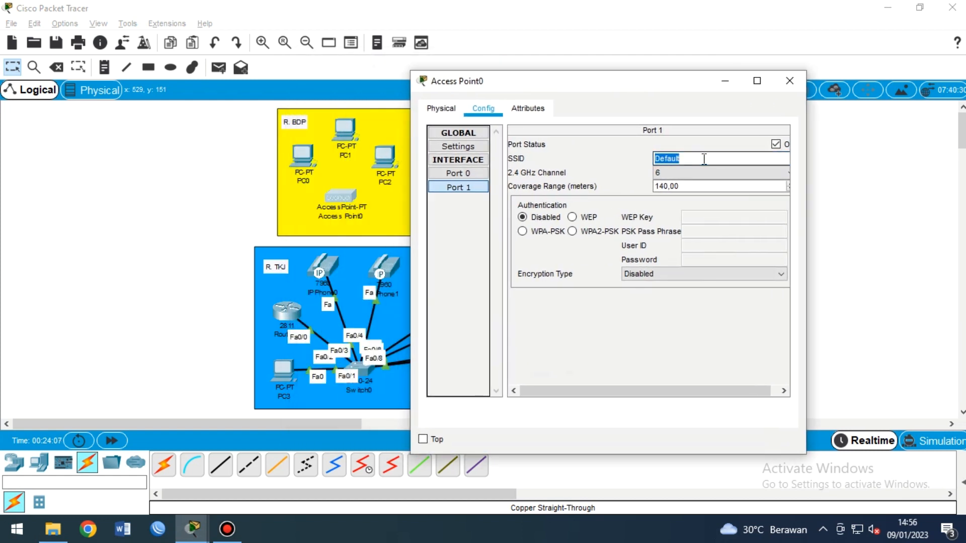
{"action": "type", "text": "R"}
{"action": "type", "text": ". "}
{"action": "type", "text": "B"}
{"action": "type", "text": "uang B"}
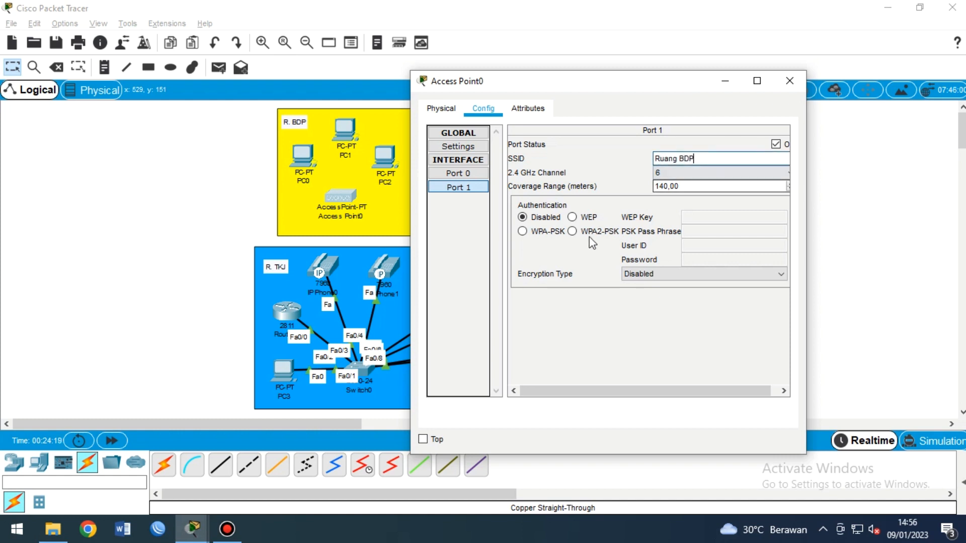
{"action": "left_click", "coordinate": [572, 231]}
{"action": "left_click", "coordinate": [689, 232]}
{"action": "type", "text": "12345678"}
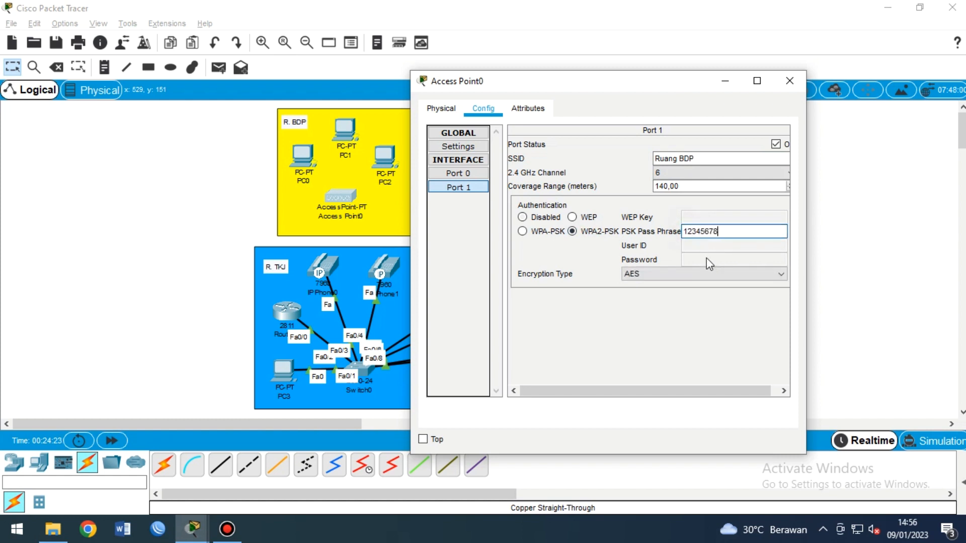
{"action": "left_click", "coordinate": [789, 81]}
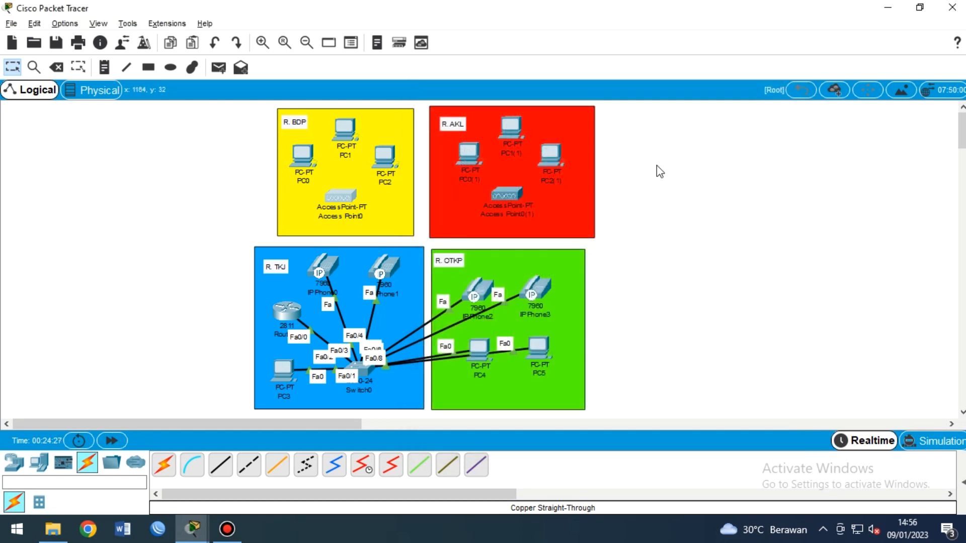
Replace PC0's wired network module with a WMP300N wireless card and power it on
{"action": "left_click", "coordinate": [303, 166]}
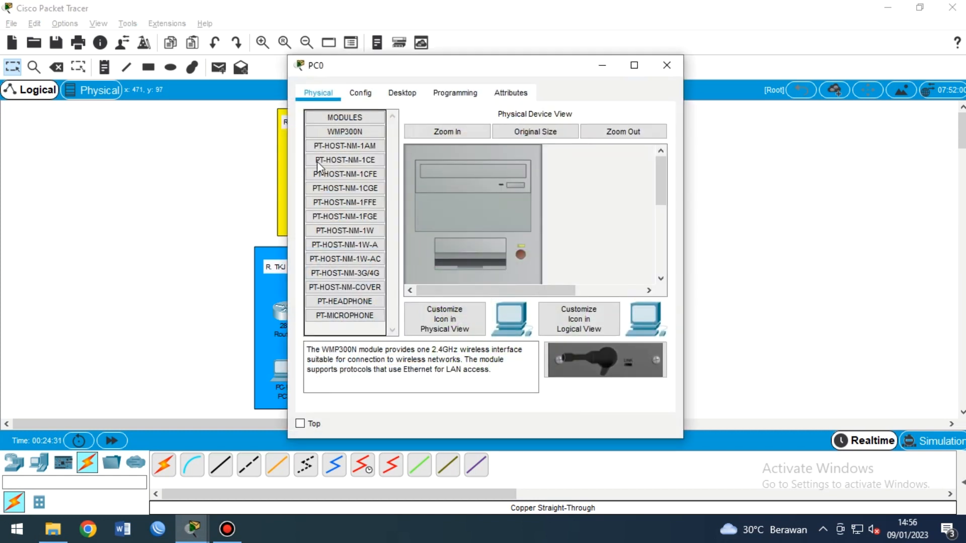
{"action": "left_click", "coordinate": [403, 100]}
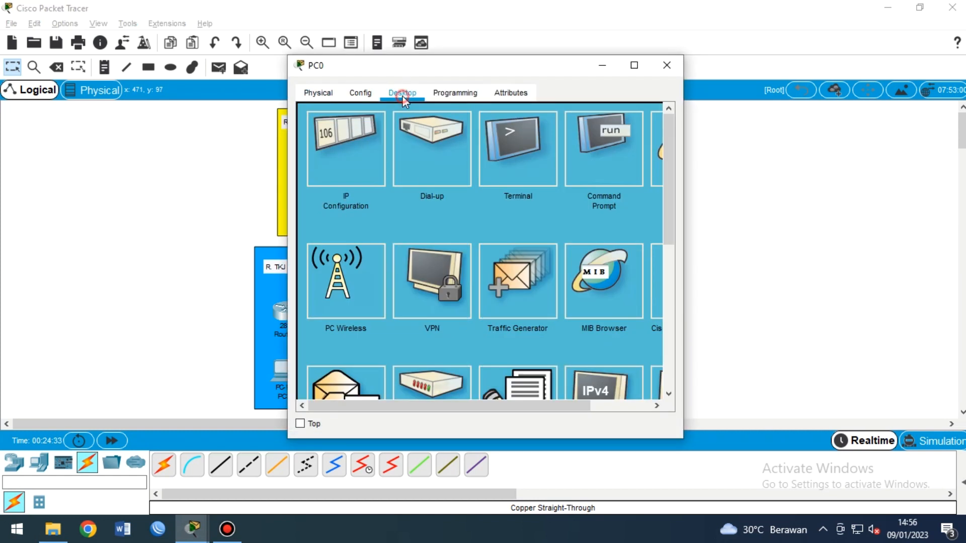
{"action": "left_click", "coordinate": [351, 279]}
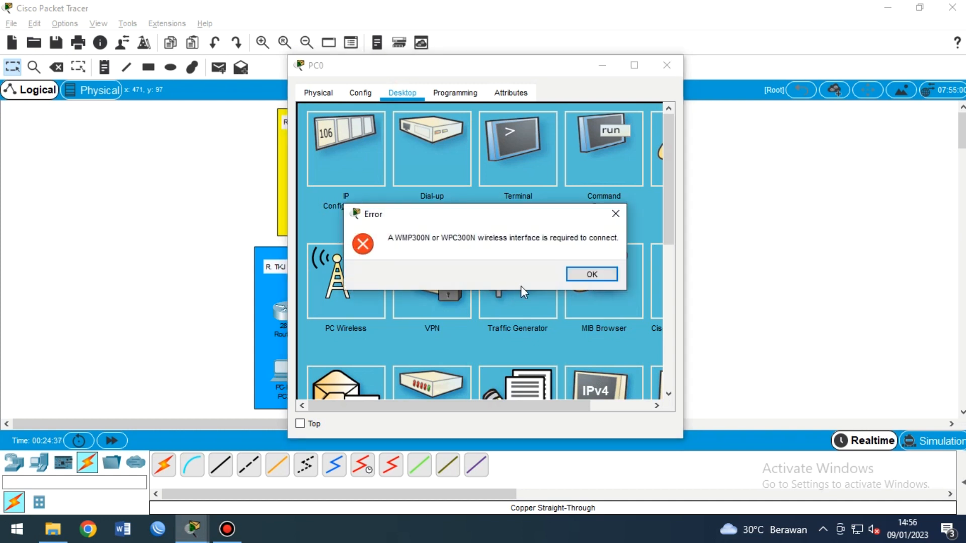
{"action": "left_click", "coordinate": [591, 278]}
{"action": "left_click", "coordinate": [324, 93]}
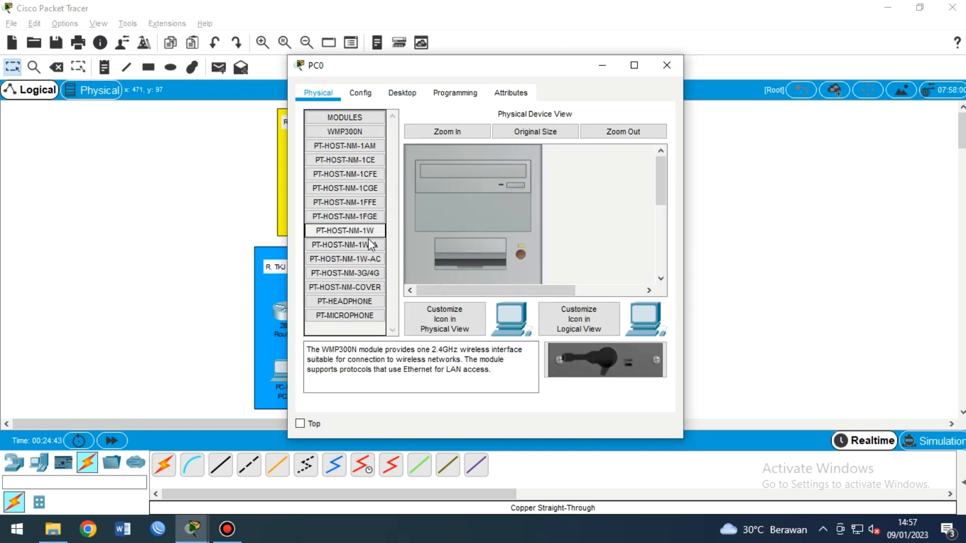
{"action": "scroll", "coordinate": [503, 231], "scroll_direction": "down", "scroll_amount": 3}
{"action": "scroll", "coordinate": [513, 221], "scroll_direction": "up", "scroll_amount": 2}
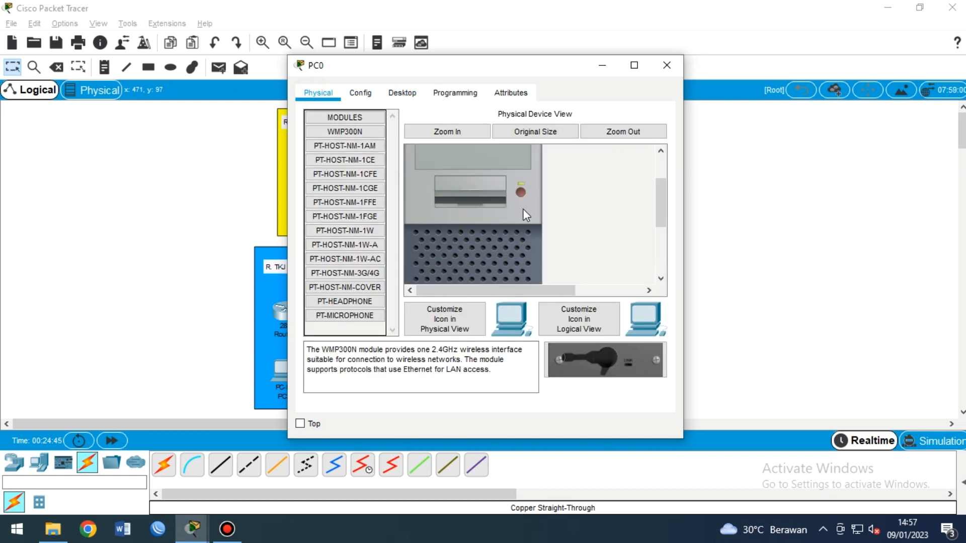
{"action": "scroll", "coordinate": [516, 199], "scroll_direction": "down", "scroll_amount": 2}
{"action": "left_click_drag", "start_coordinate": [468, 250], "coordinate": [380, 336]}
{"action": "left_click_drag", "start_coordinate": [363, 131], "coordinate": [469, 247]}
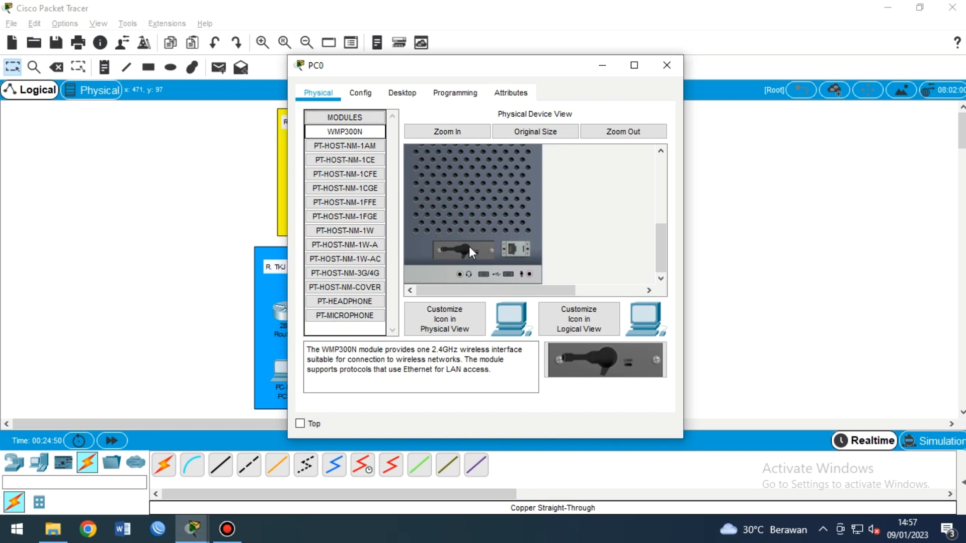
{"action": "scroll", "coordinate": [495, 221], "scroll_direction": "up", "scroll_amount": 2}
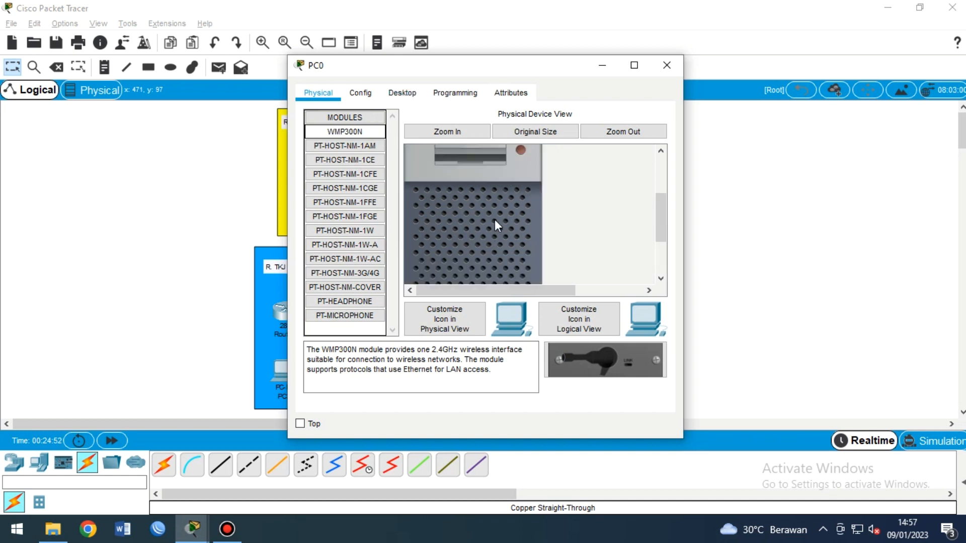
{"action": "left_click", "coordinate": [521, 151]}
Connect PC0 to Ruang BDP through PC Wireless using the pre-shared key
{"action": "left_click", "coordinate": [404, 93]}
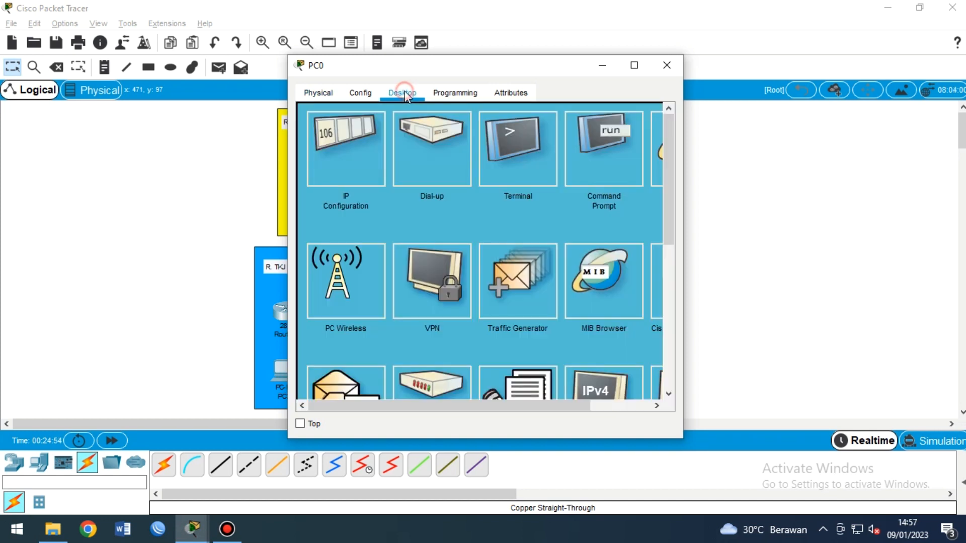
{"action": "left_click", "coordinate": [364, 278]}
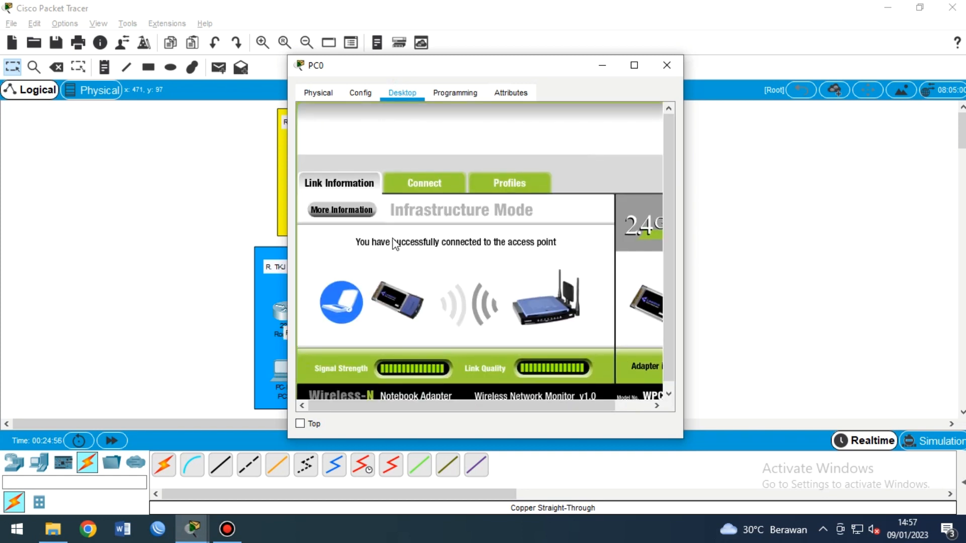
{"action": "left_click", "coordinate": [424, 186]}
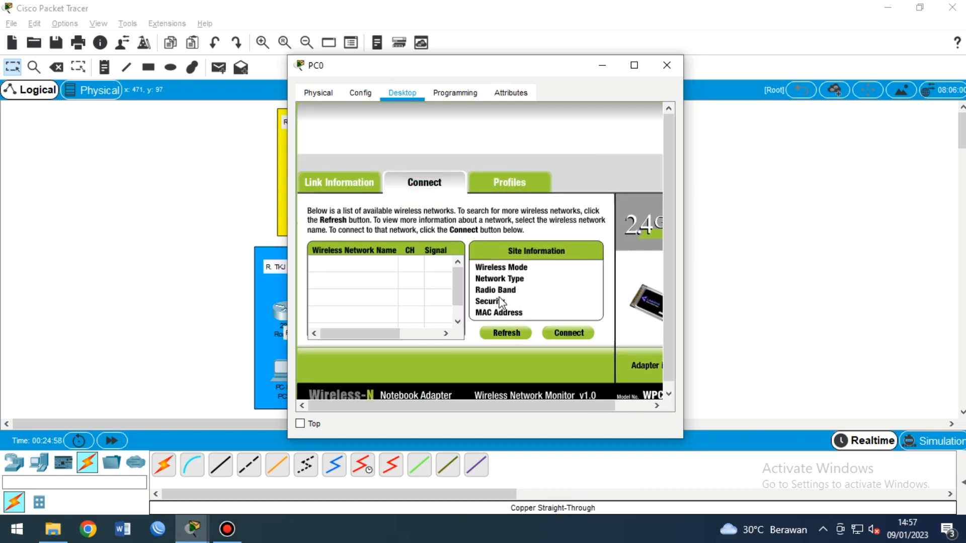
{"action": "left_click", "coordinate": [508, 334]}
{"action": "left_click", "coordinate": [365, 270]}
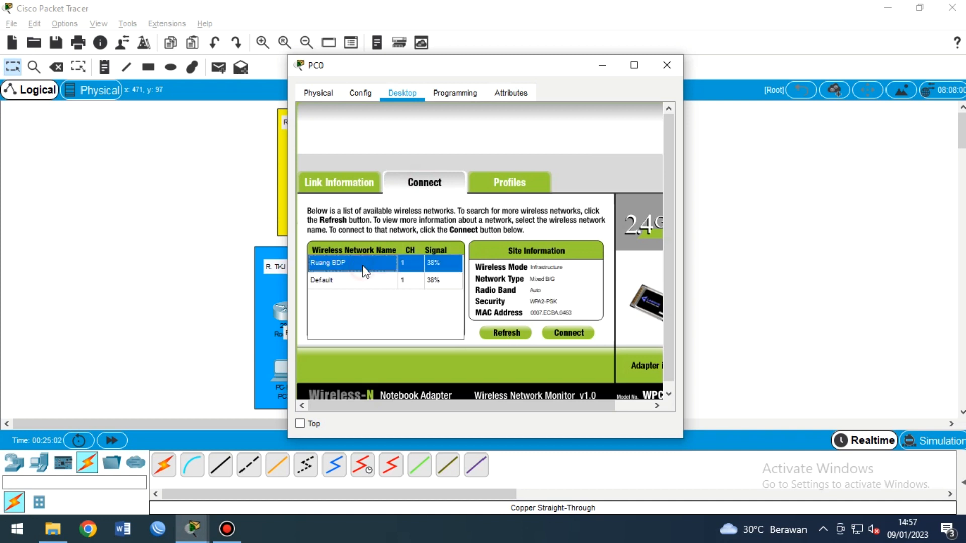
{"action": "left_click", "coordinate": [562, 333]}
{"action": "left_click", "coordinate": [409, 272]}
{"action": "type", "text": "12345678"}
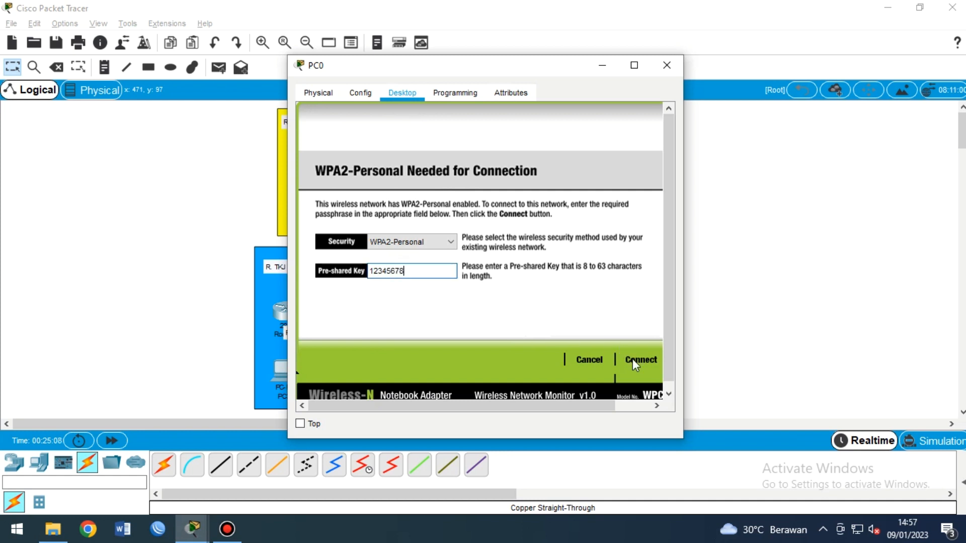
{"action": "left_click", "coordinate": [632, 358]}
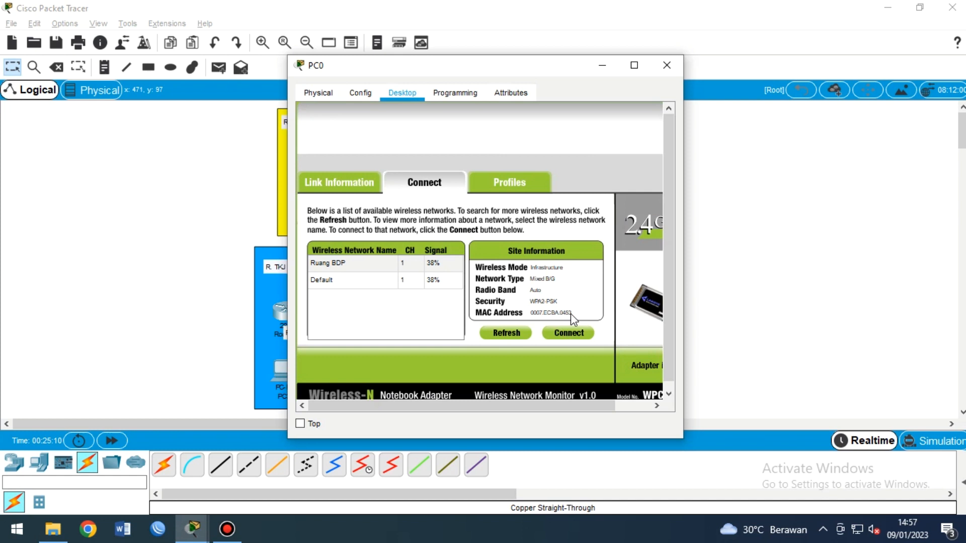
{"action": "left_click", "coordinate": [664, 67]}
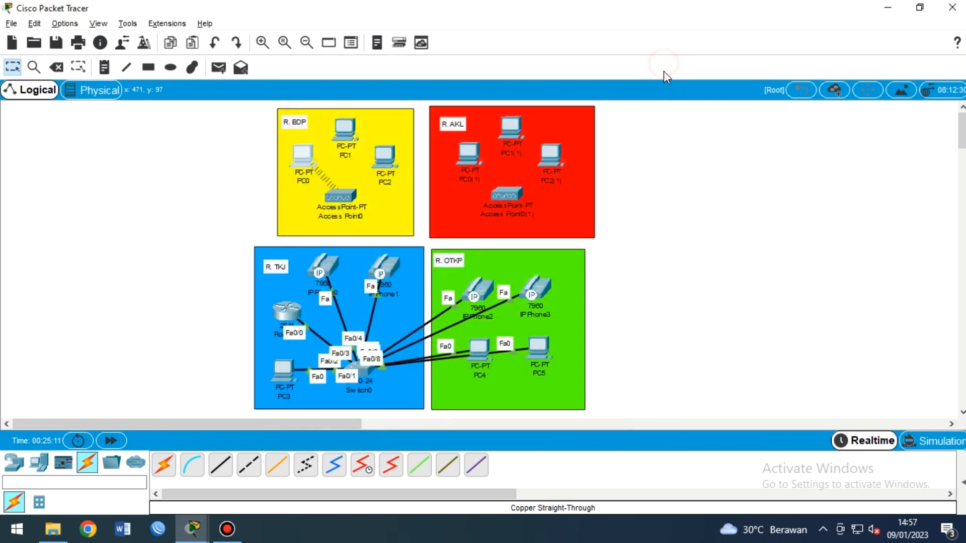
Swap PC1's wired network module for the wireless card and power it back on
{"action": "left_click", "coordinate": [346, 136]}
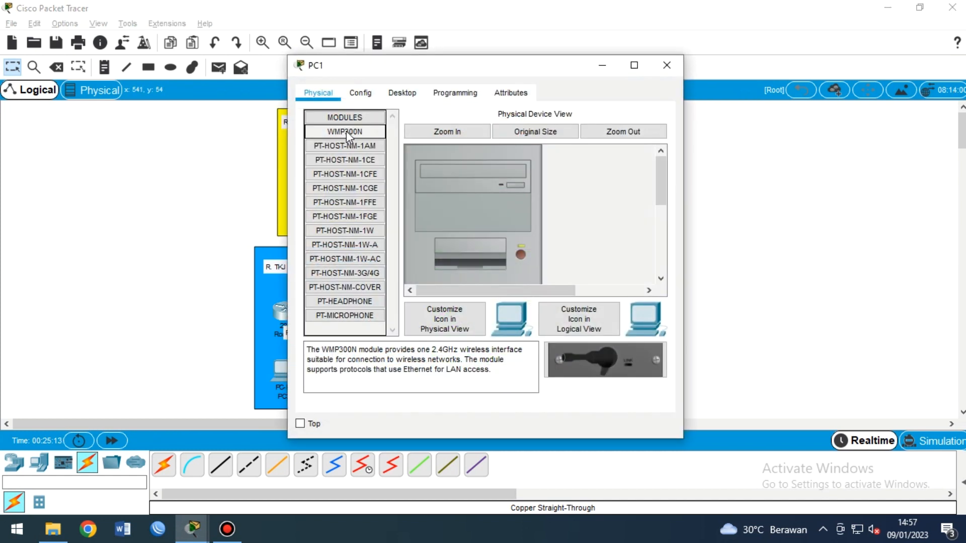
{"action": "left_click", "coordinate": [519, 255]}
{"action": "scroll", "coordinate": [519, 255], "scroll_direction": "down", "scroll_amount": 5}
{"action": "left_click_drag", "start_coordinate": [474, 250], "coordinate": [367, 329]}
{"action": "left_click_drag", "start_coordinate": [348, 133], "coordinate": [473, 250]}
{"action": "scroll", "coordinate": [432, 153], "scroll_direction": "up", "scroll_amount": 3}
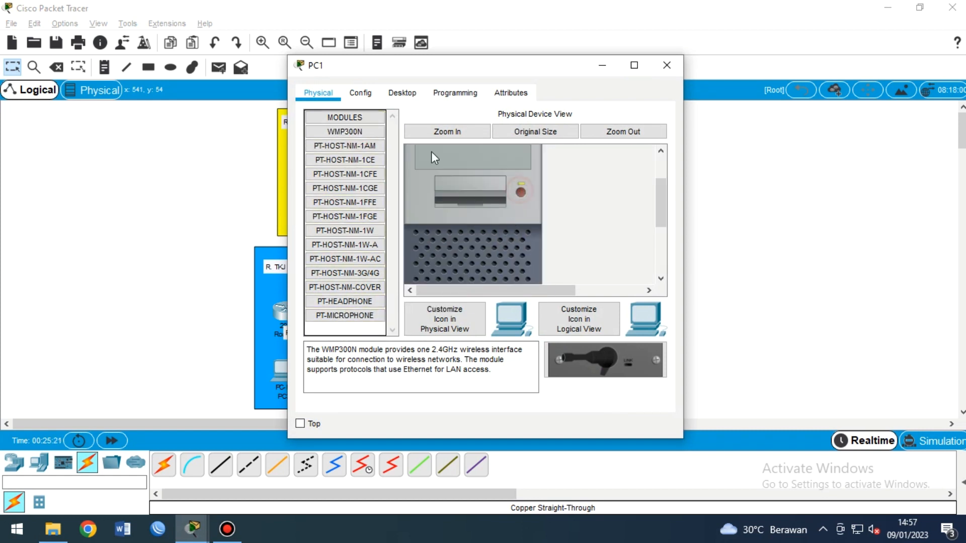
{"action": "left_click", "coordinate": [521, 192]}
Join PC1 to Ruang BDP through PC Wireless with the pre-shared key
{"action": "left_click", "coordinate": [401, 92]}
{"action": "left_click", "coordinate": [345, 151]}
{"action": "left_click", "coordinate": [658, 115]}
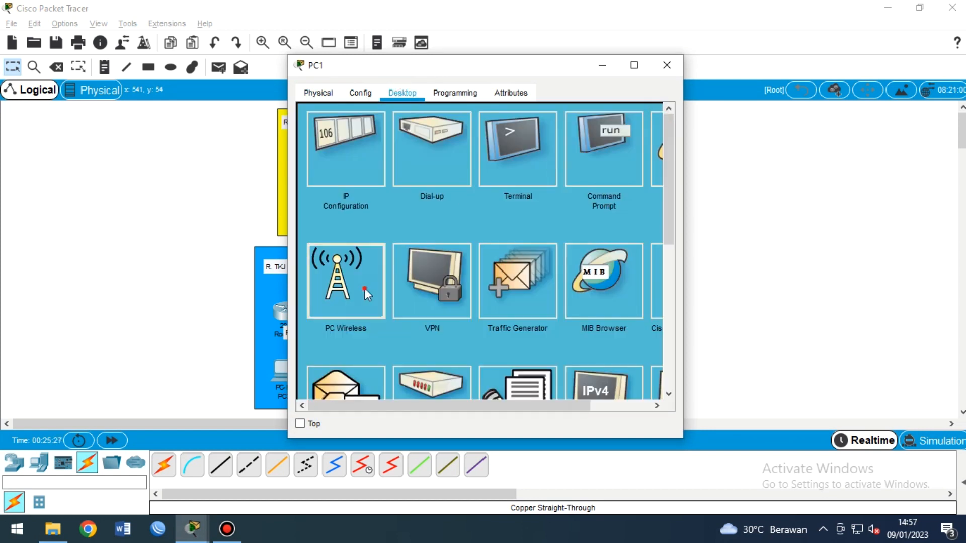
{"action": "left_click", "coordinate": [364, 288]}
{"action": "left_click", "coordinate": [485, 333]}
{"action": "left_click", "coordinate": [370, 264]}
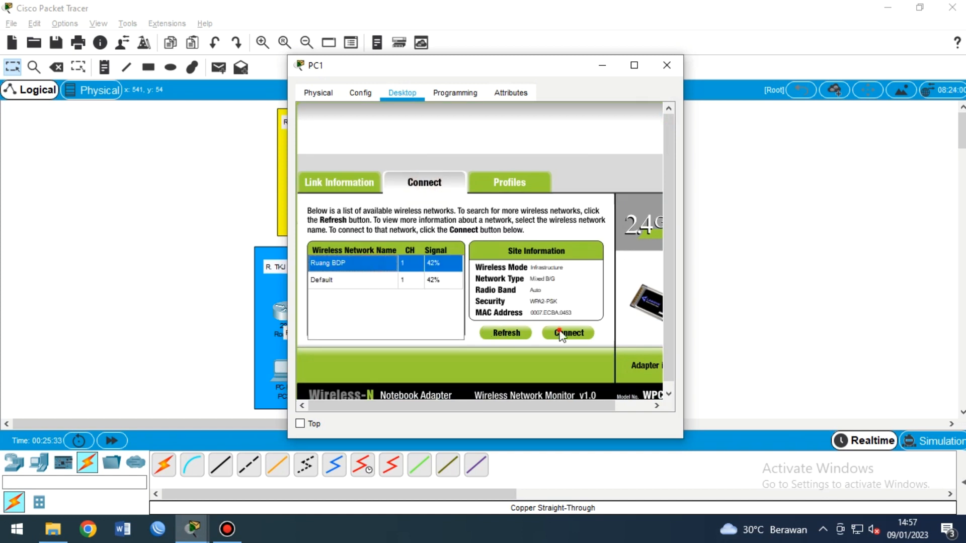
{"action": "left_click", "coordinate": [562, 334]}
{"action": "left_click", "coordinate": [399, 275]}
{"action": "type", "text": "12345678"}
{"action": "left_click", "coordinate": [638, 360]}
{"action": "left_click", "coordinate": [574, 333]}
{"action": "left_click", "coordinate": [666, 65]}
Fit PC2 with the wireless card and join it to Ruang BDP with the pre-shared key
{"action": "left_click", "coordinate": [387, 151]}
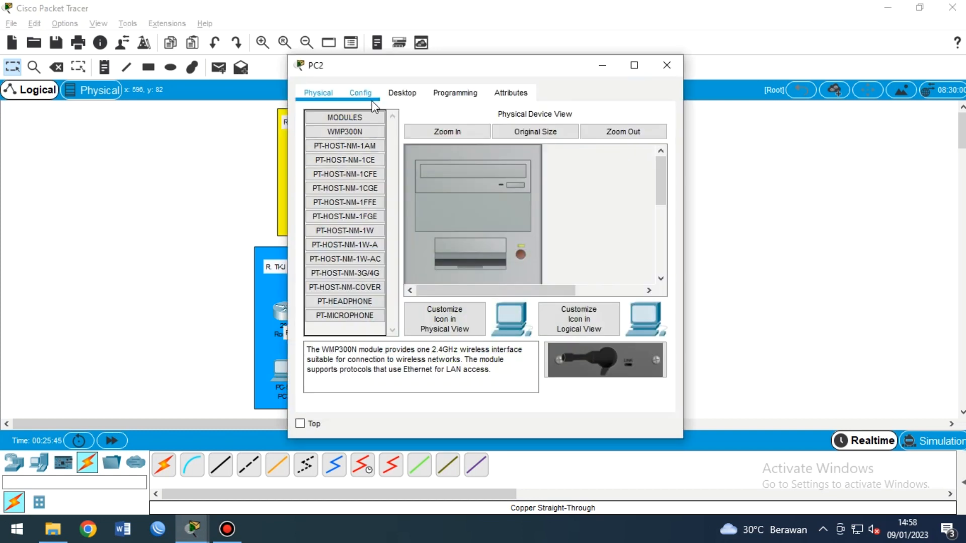
{"action": "scroll", "coordinate": [503, 251], "scroll_direction": "down", "scroll_amount": 5}
{"action": "left_click_drag", "start_coordinate": [345, 131], "coordinate": [450, 230]}
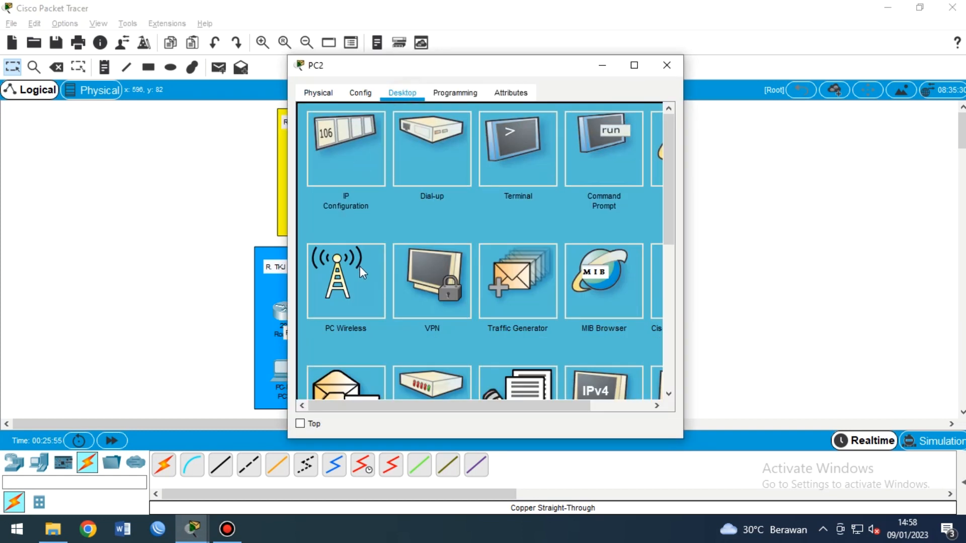
{"action": "left_click", "coordinate": [361, 267]}
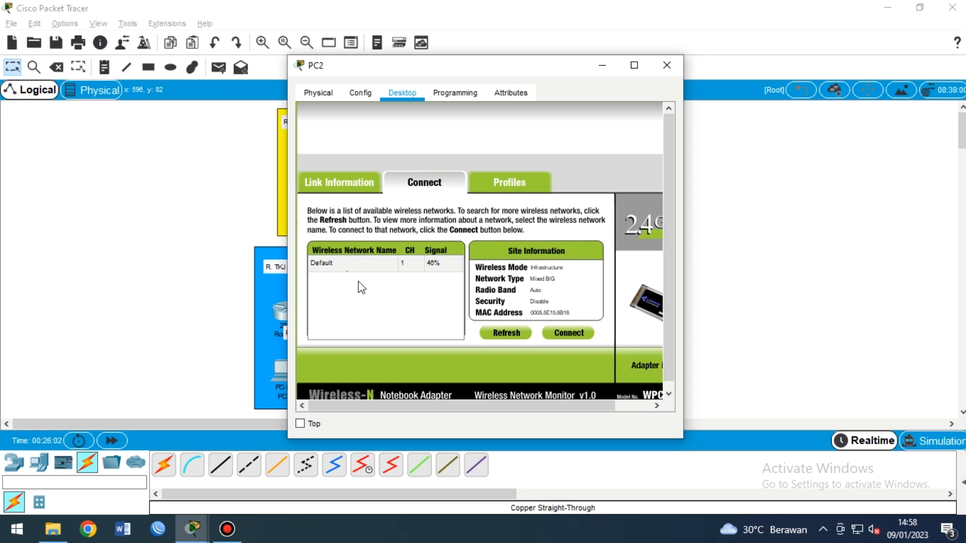
{"action": "left_click", "coordinate": [358, 266]}
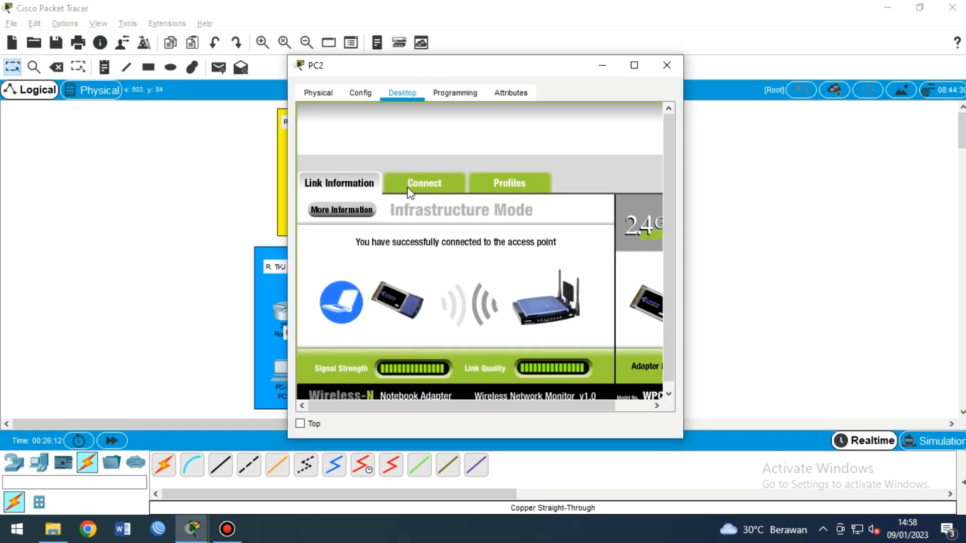
{"action": "left_click", "coordinate": [410, 189]}
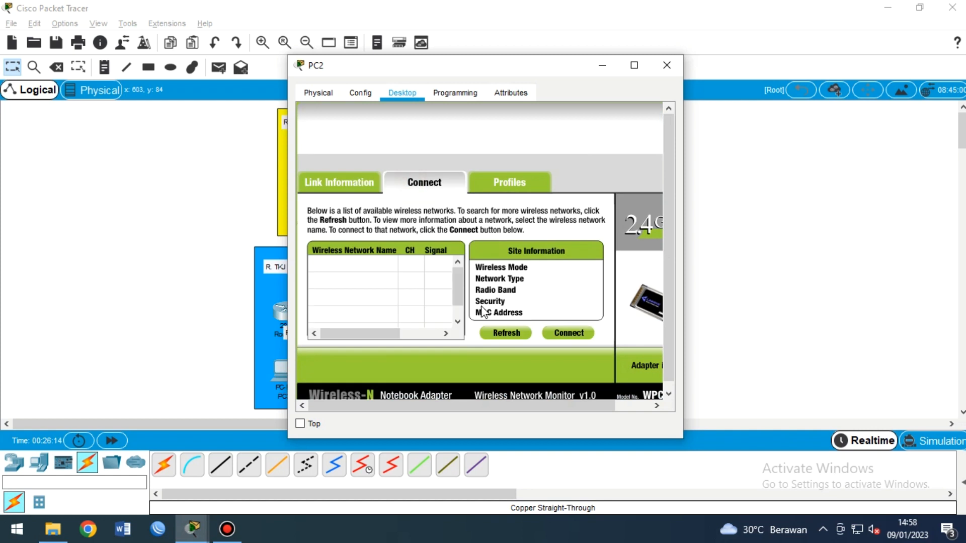
{"action": "double_click", "coordinate": [368, 262]}
{"action": "left_click", "coordinate": [433, 272]}
{"action": "type", "text": "12345678"}
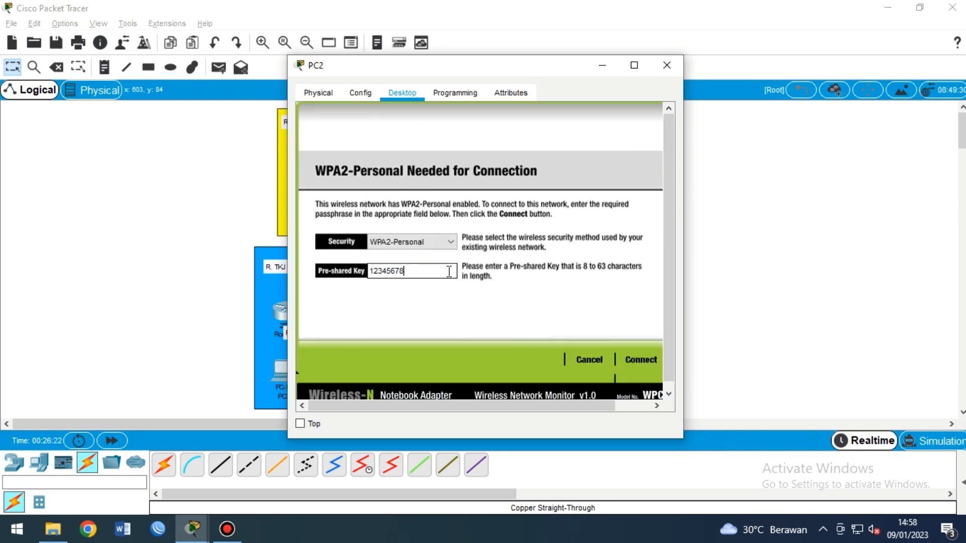
{"action": "key", "text": "Return"}
{"action": "left_click", "coordinate": [666, 65]}
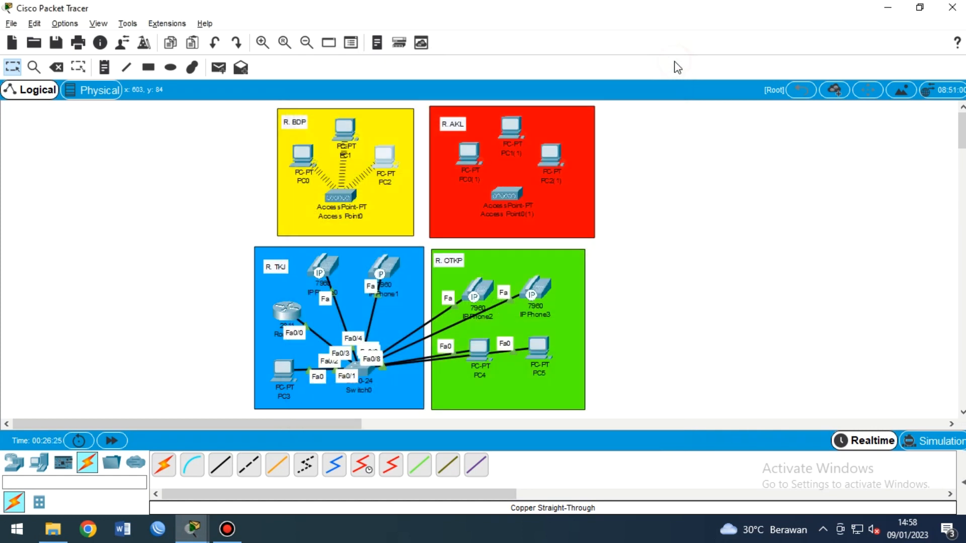
Set Access Point0(1)'s Port 1 SSID to Ruang AKL with WPA2-PSK and a pass phrase
{"action": "left_click", "coordinate": [517, 195]}
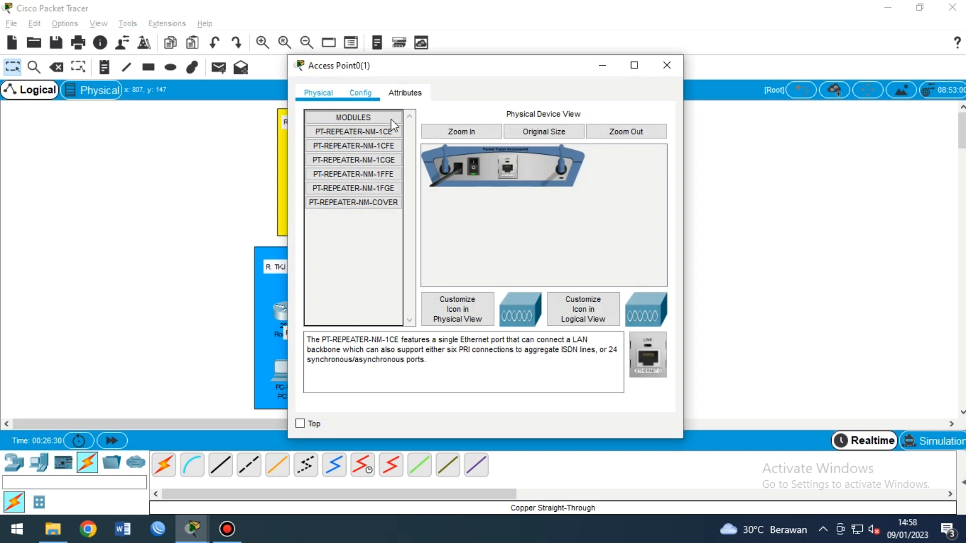
{"action": "left_click", "coordinate": [361, 93]}
{"action": "left_click", "coordinate": [346, 172]}
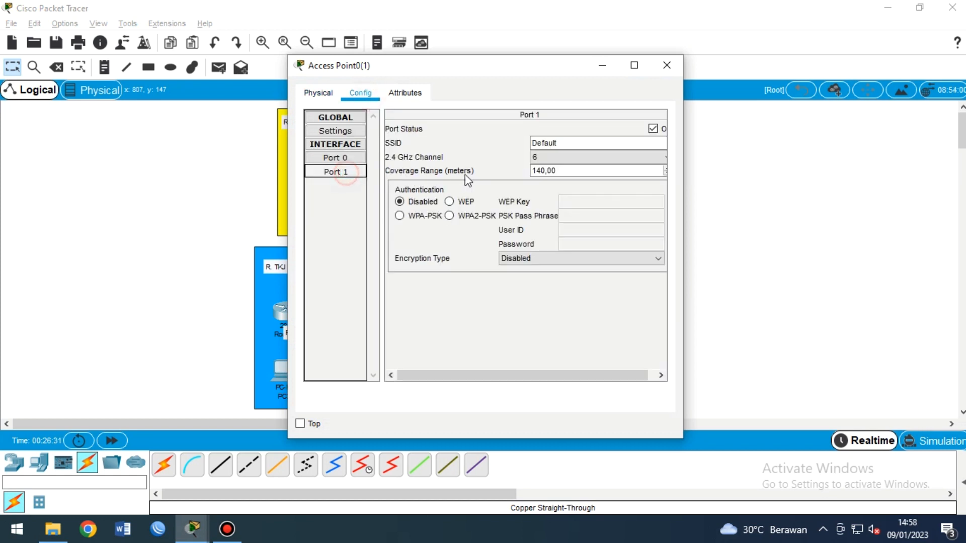
{"action": "double_click", "coordinate": [559, 142]}
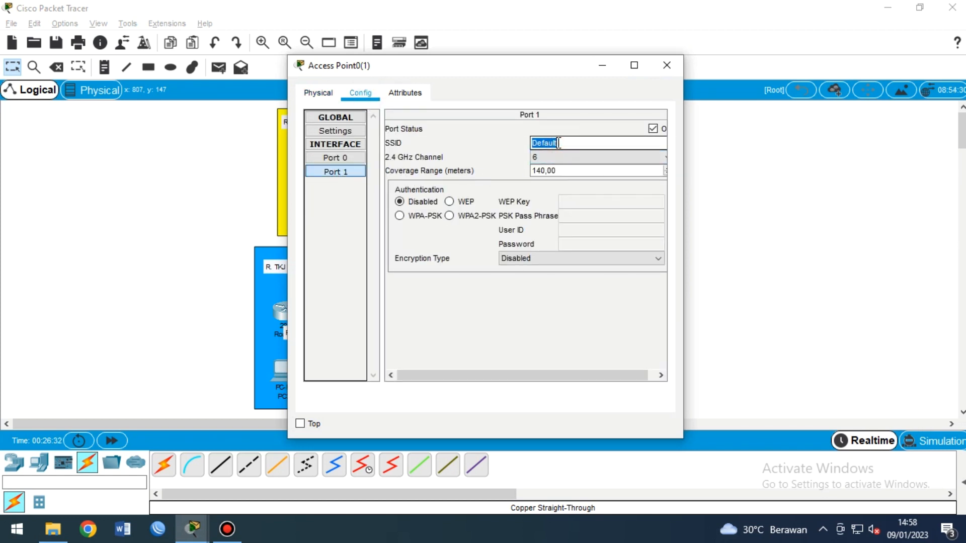
{"action": "type", "text": "r"}
{"action": "left_click", "coordinate": [481, 216]}
{"action": "left_click", "coordinate": [577, 217]}
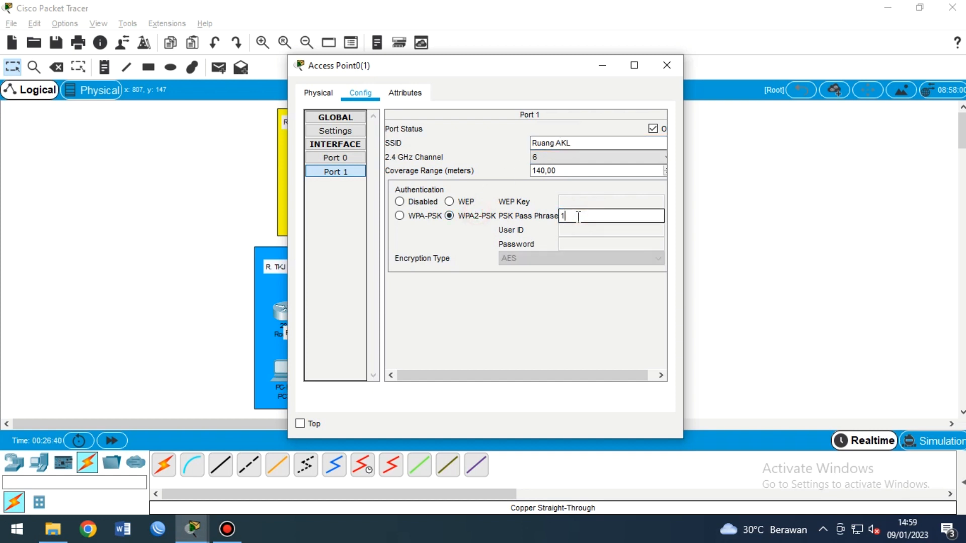
{"action": "type", "text": "12345678"}
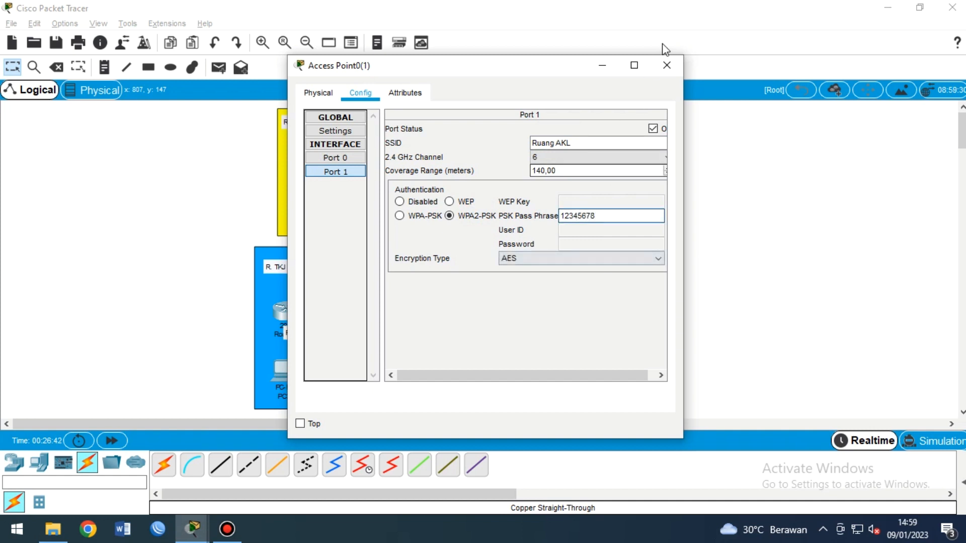
{"action": "left_click", "coordinate": [667, 64]}
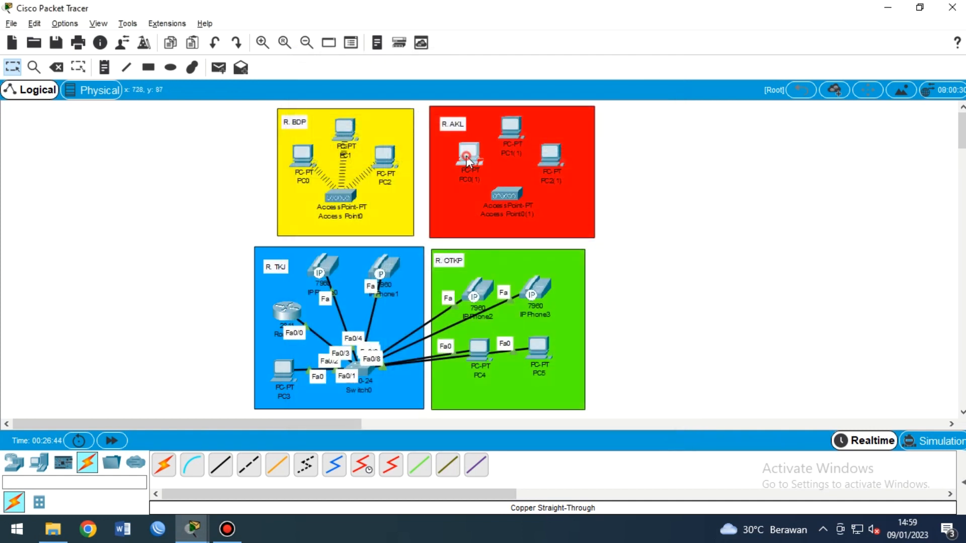
On PC0(1), replace the wired network module with a WMP300N wireless module and power it on
{"action": "left_click", "coordinate": [470, 154]}
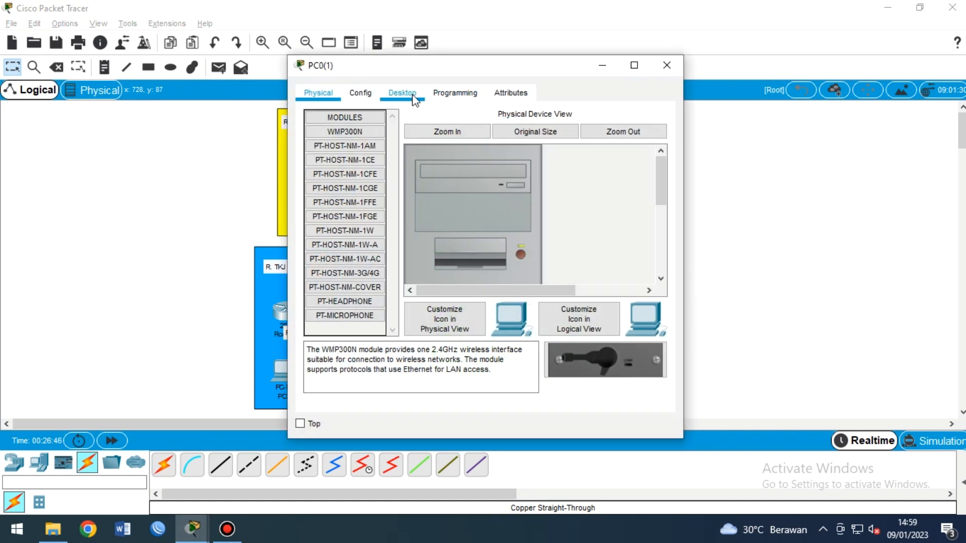
{"action": "scroll", "coordinate": [520, 262], "scroll_direction": "down", "scroll_amount": 1}
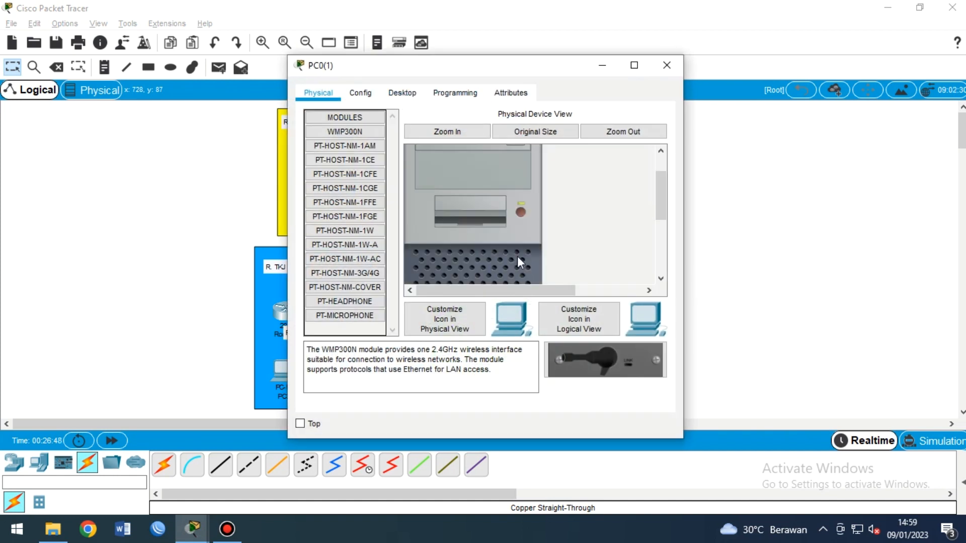
{"action": "scroll", "coordinate": [521, 218], "scroll_direction": "down", "scroll_amount": 3}
{"action": "left_click_drag", "start_coordinate": [481, 250], "coordinate": [348, 321]}
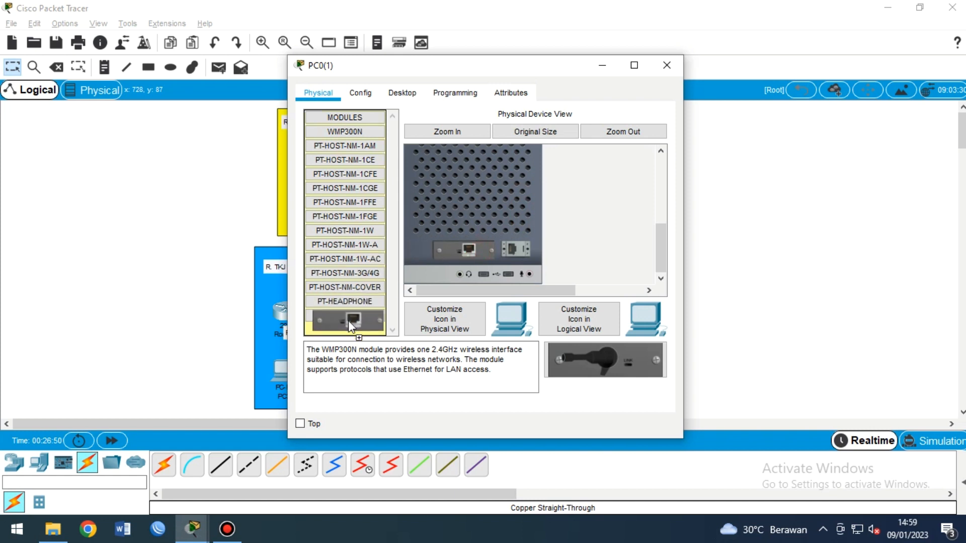
{"action": "left_click_drag", "start_coordinate": [345, 132], "coordinate": [464, 249]}
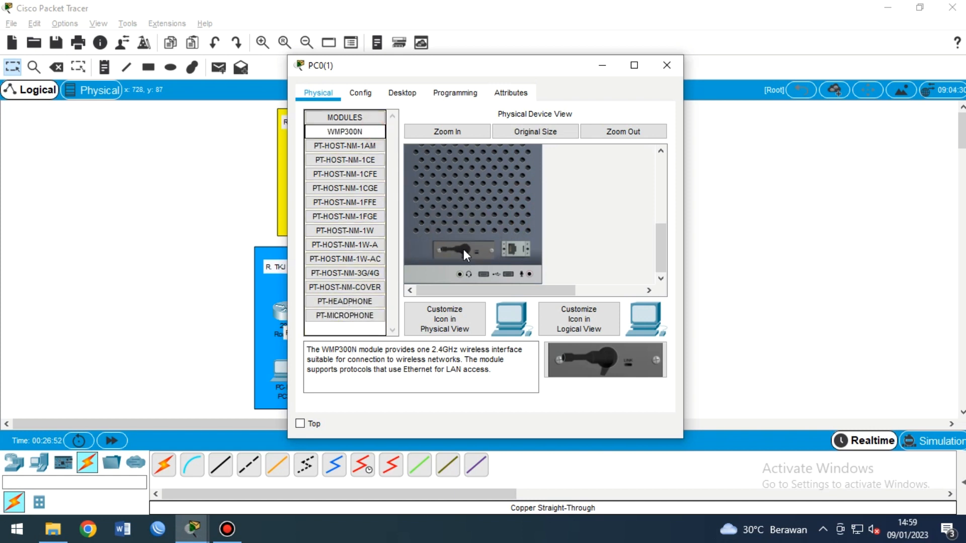
{"action": "scroll", "coordinate": [509, 230], "scroll_direction": "up", "scroll_amount": 4}
{"action": "left_click", "coordinate": [518, 150]}
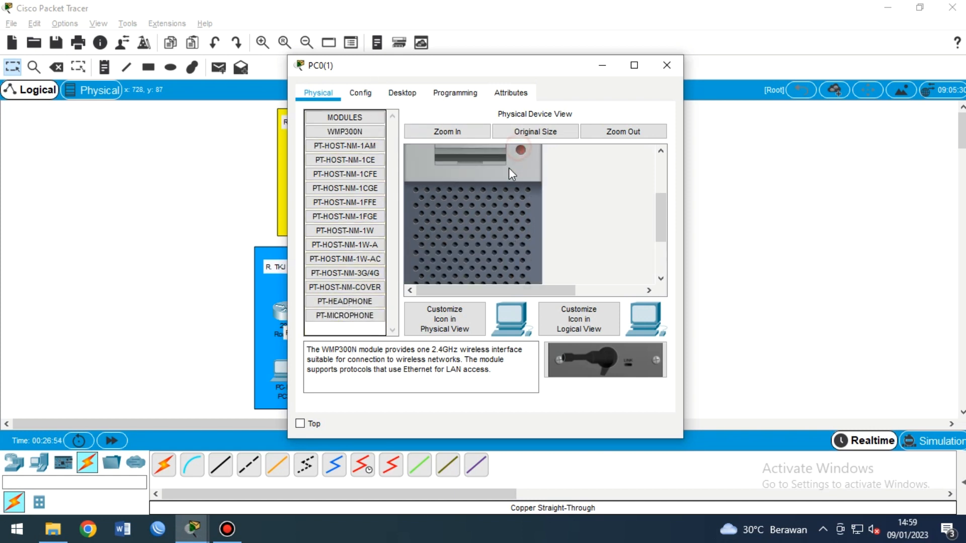
In PC0(1)'s PC Wireless app, select Ruang AKL and enter its WPA2 pre-shared key
{"action": "left_click", "coordinate": [389, 94]}
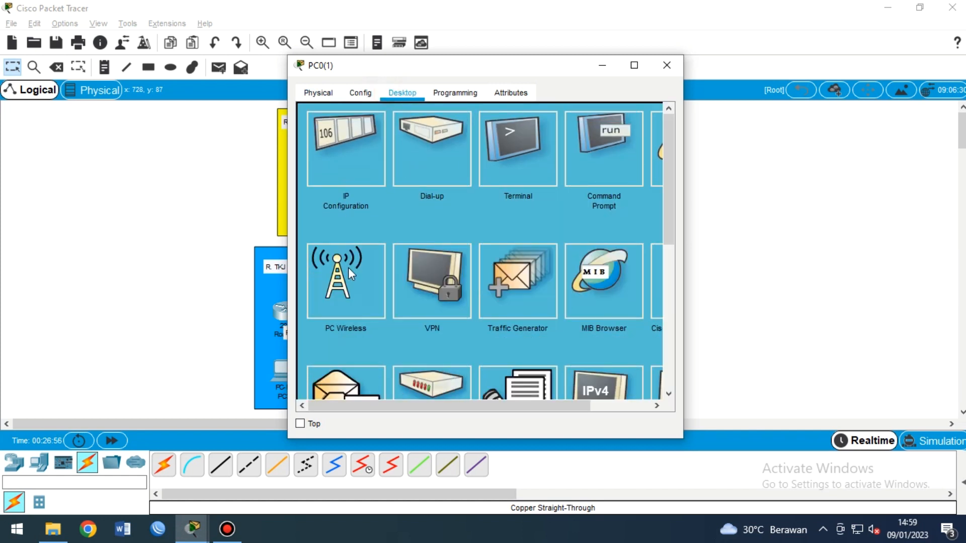
{"action": "left_click", "coordinate": [349, 272]}
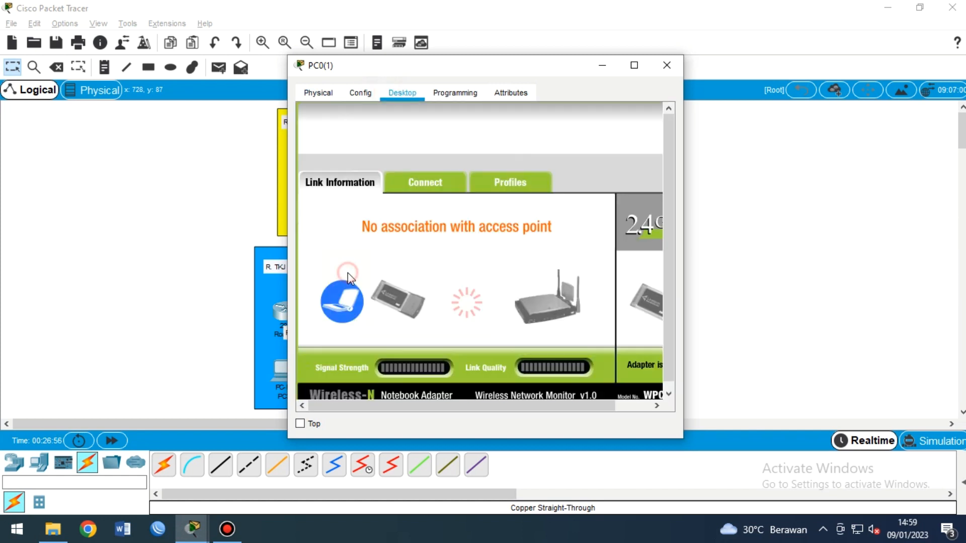
{"action": "left_click", "coordinate": [420, 184]}
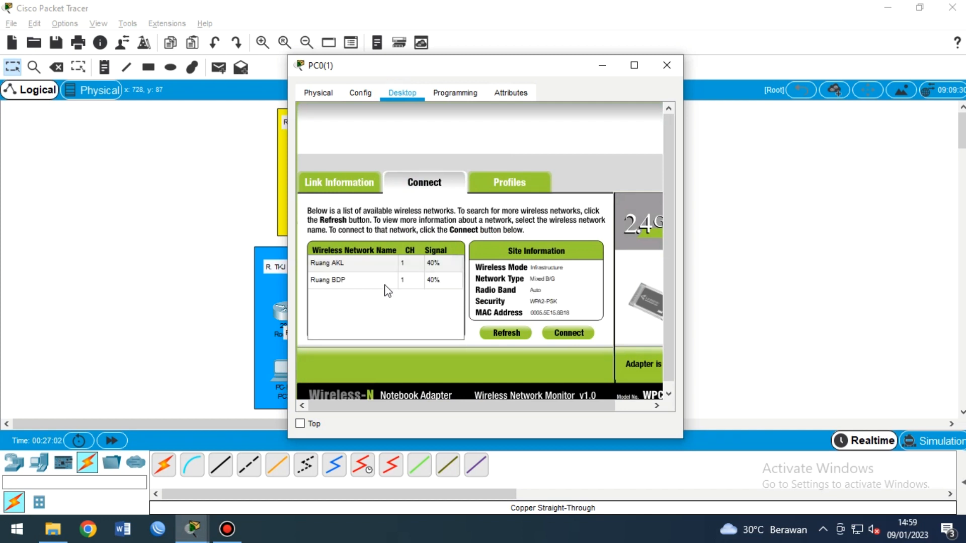
{"action": "left_click", "coordinate": [363, 266]}
{"action": "left_click", "coordinate": [570, 332]}
{"action": "left_click", "coordinate": [435, 272]}
{"action": "type", "text": "12345678"}
Finish connecting PC0(1) to Ruang AKL, then join PC1(1) to Ruang AKL with the WPA2 key
{"action": "left_click", "coordinate": [623, 359]}
{"action": "left_click", "coordinate": [666, 64]}
{"action": "left_click", "coordinate": [511, 128]}
{"action": "scroll", "coordinate": [519, 256], "scroll_direction": "down", "scroll_amount": 3}
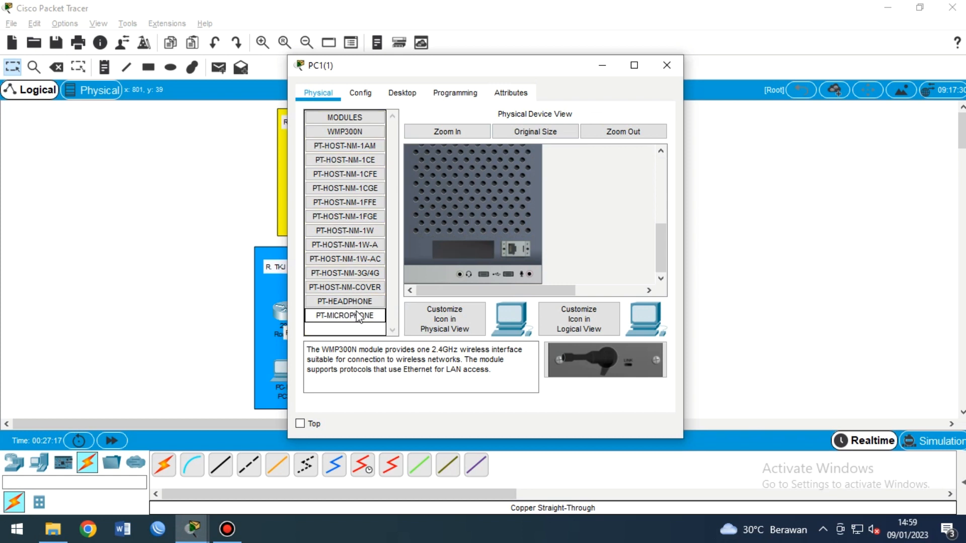
{"action": "scroll", "coordinate": [493, 216], "scroll_direction": "up", "scroll_amount": 2}
{"action": "left_click", "coordinate": [402, 92]}
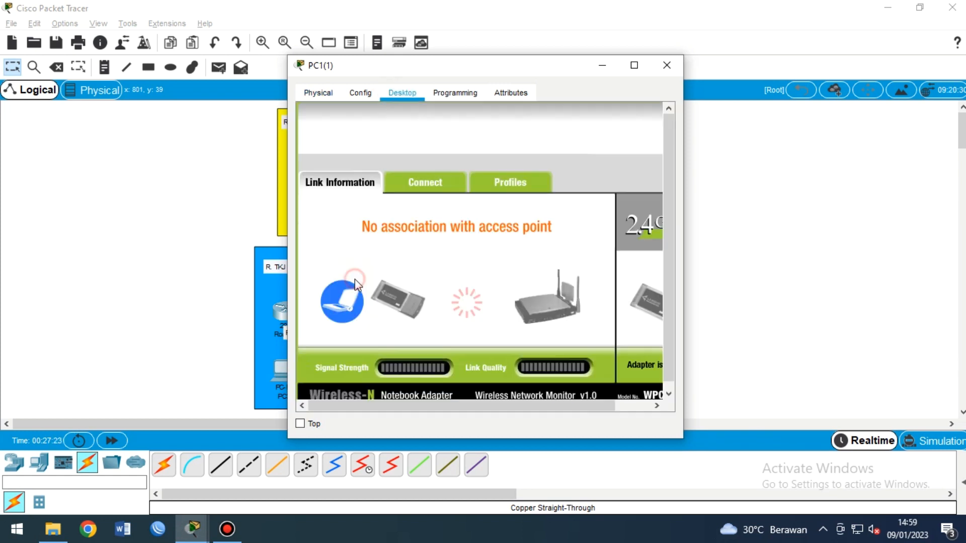
{"action": "left_click", "coordinate": [425, 182]}
{"action": "left_click", "coordinate": [364, 269]}
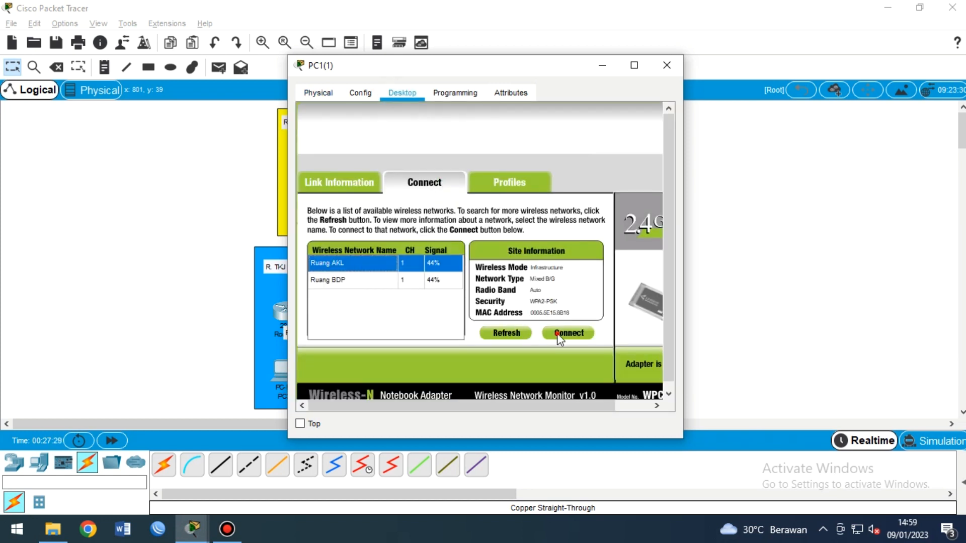
{"action": "left_click", "coordinate": [569, 333]}
{"action": "type", "text": "12345678"}
{"action": "left_click", "coordinate": [635, 358]}
{"action": "left_click", "coordinate": [666, 65]}
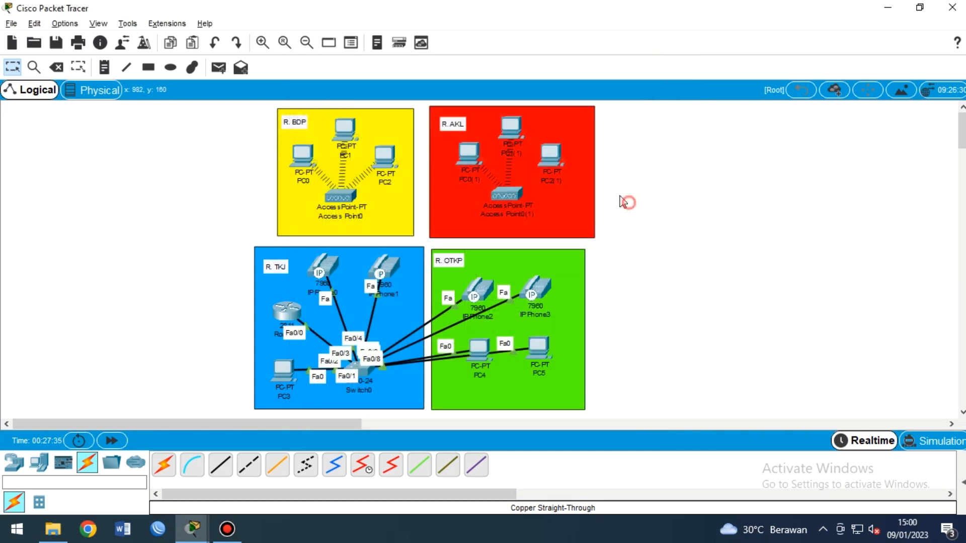
On PC2(1), swap the wired network module for a WMP300N wireless module and power it on
{"action": "left_click", "coordinate": [546, 157]}
{"action": "scroll", "coordinate": [496, 258], "scroll_direction": "down", "scroll_amount": 6}
{"action": "left_click_drag", "start_coordinate": [457, 250], "coordinate": [380, 331]}
{"action": "left_click_drag", "start_coordinate": [345, 132], "coordinate": [458, 249]}
{"action": "scroll", "coordinate": [483, 227], "scroll_direction": "up", "scroll_amount": 4}
{"action": "left_click", "coordinate": [523, 188]}
Connect PC2(1) to the Ruang AKL network using its WPA2 pre-shared key
{"action": "left_click", "coordinate": [402, 93]}
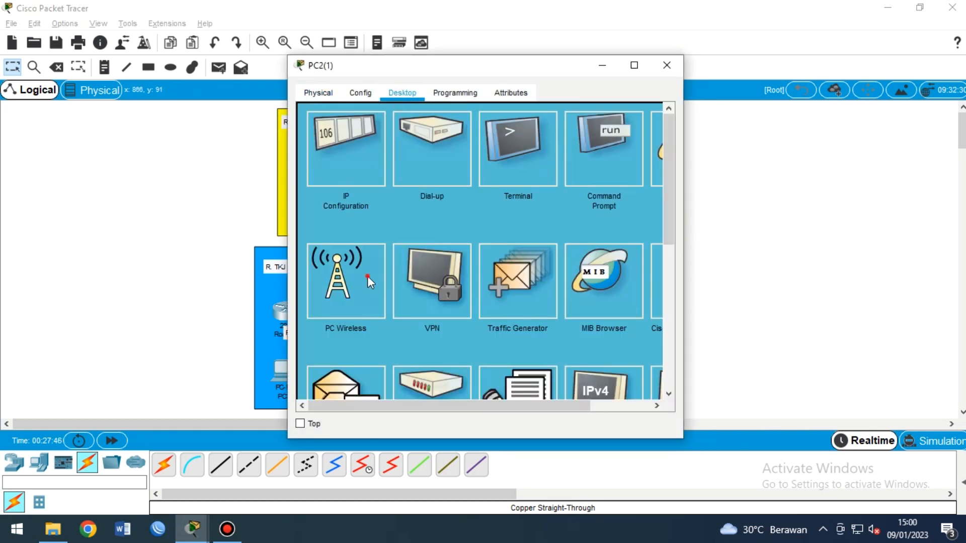
{"action": "left_click", "coordinate": [368, 276]}
{"action": "left_click", "coordinate": [424, 182]}
{"action": "left_click", "coordinate": [355, 277]}
{"action": "left_click", "coordinate": [568, 333]}
{"action": "left_click", "coordinate": [438, 273]}
{"action": "type", "text": "12345678"}
{"action": "left_click", "coordinate": [641, 359]}
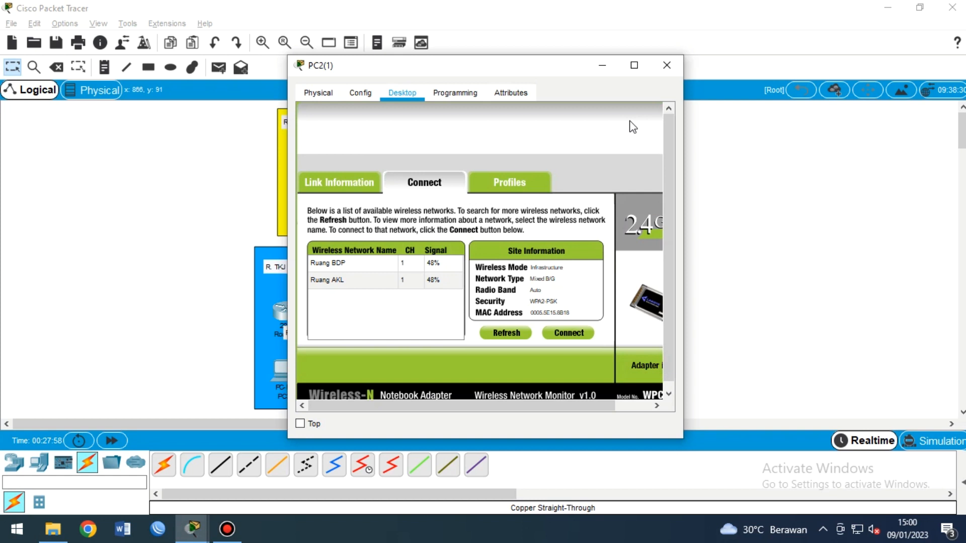
Close PC2(1)'s window to show R. AKL's wirelessly linked PCs in the topology
{"action": "left_click", "coordinate": [667, 65]}
{"action": "left_click", "coordinate": [711, 298]}
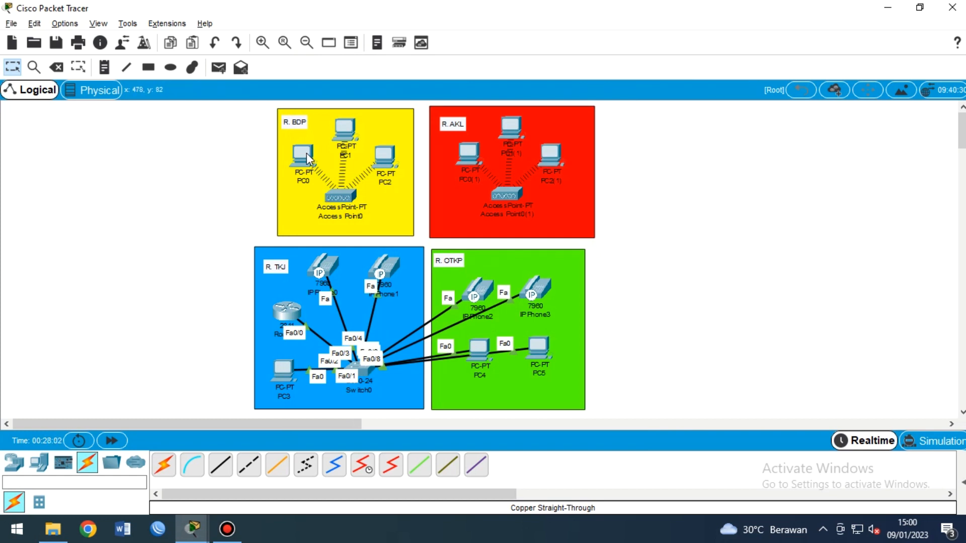
Toggle PC0's IP Configuration from Static back to DHCP, then close PC0
{"action": "left_click", "coordinate": [211, 174]}
{"action": "left_click", "coordinate": [302, 157]}
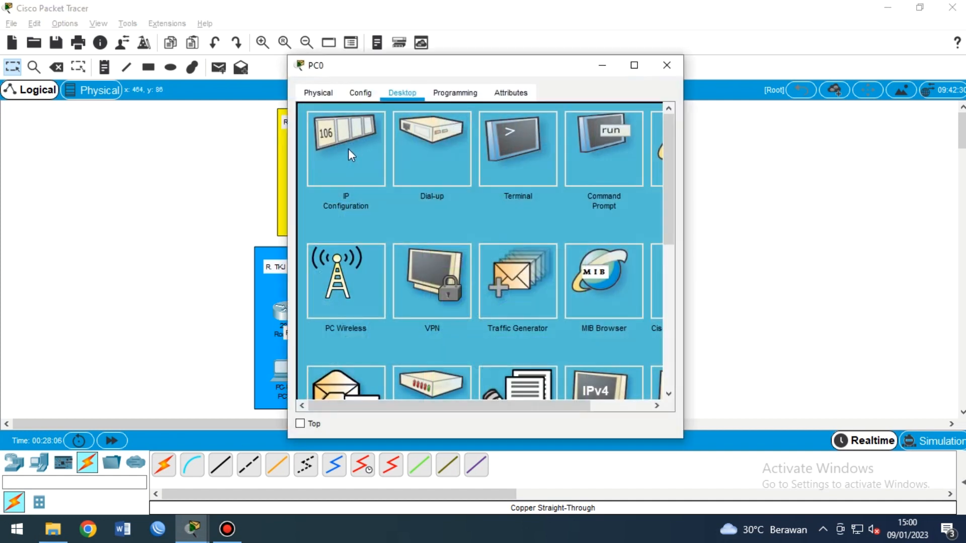
{"action": "left_click", "coordinate": [348, 150]}
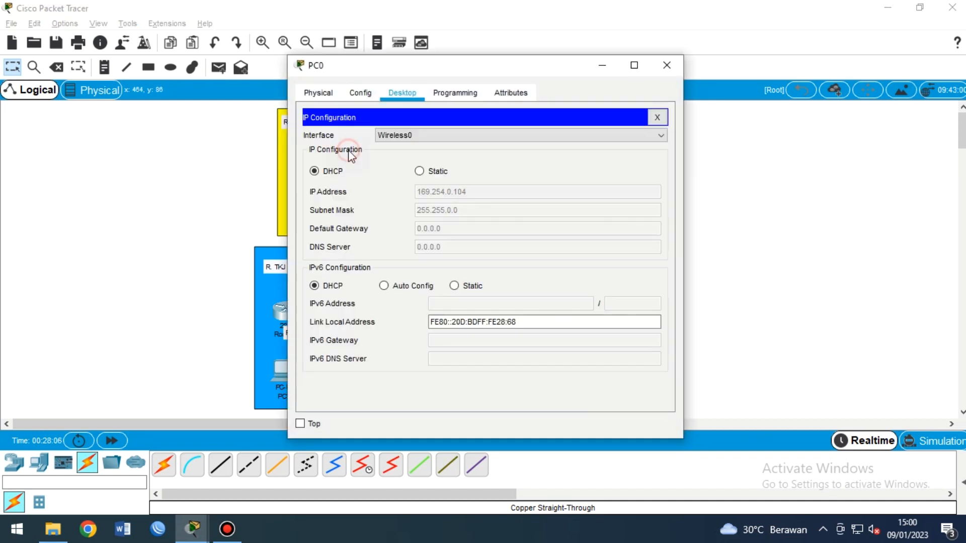
{"action": "left_click", "coordinate": [420, 172]}
{"action": "left_click", "coordinate": [324, 173]}
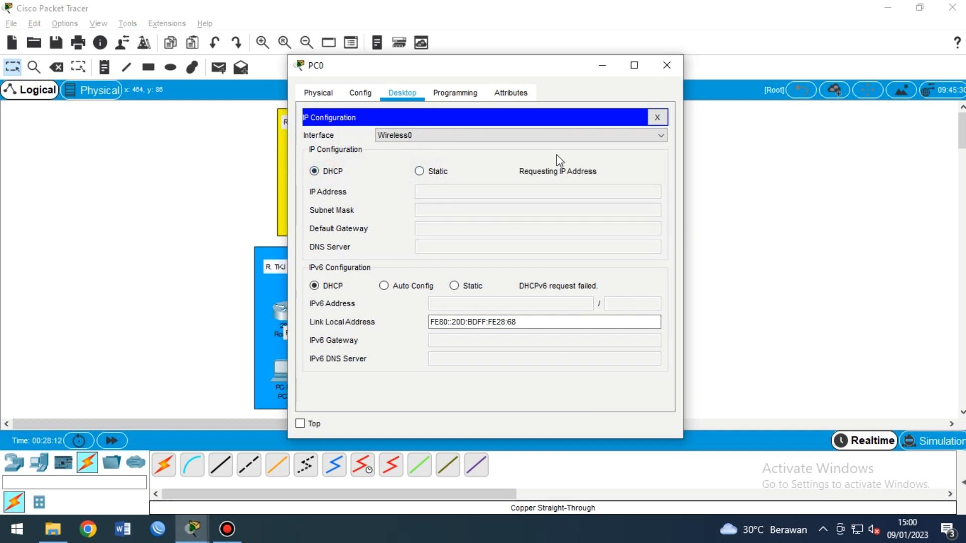
{"action": "left_click", "coordinate": [668, 71]}
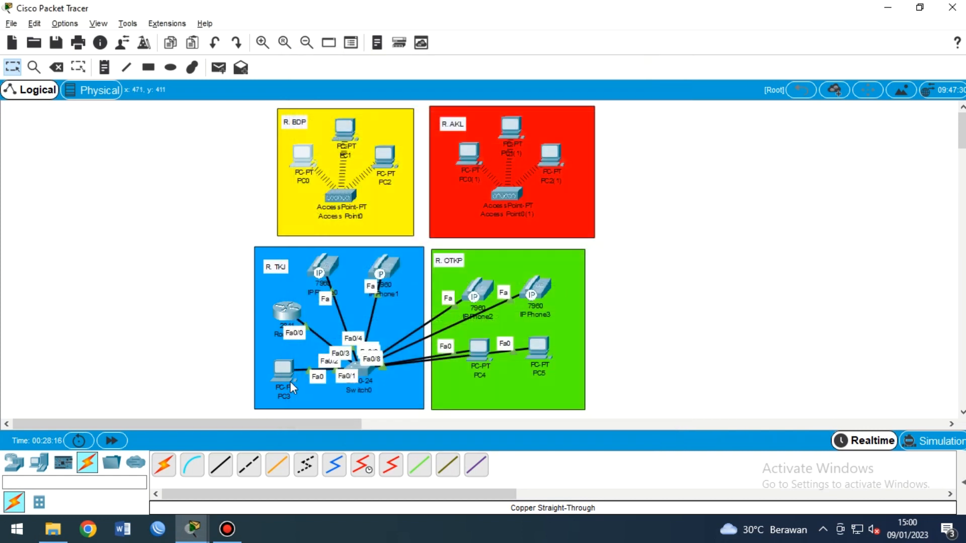
Run a copper straight-through cable from IP Phone0's PC port to Access Point0's Port 0
{"action": "left_click", "coordinate": [326, 264]}
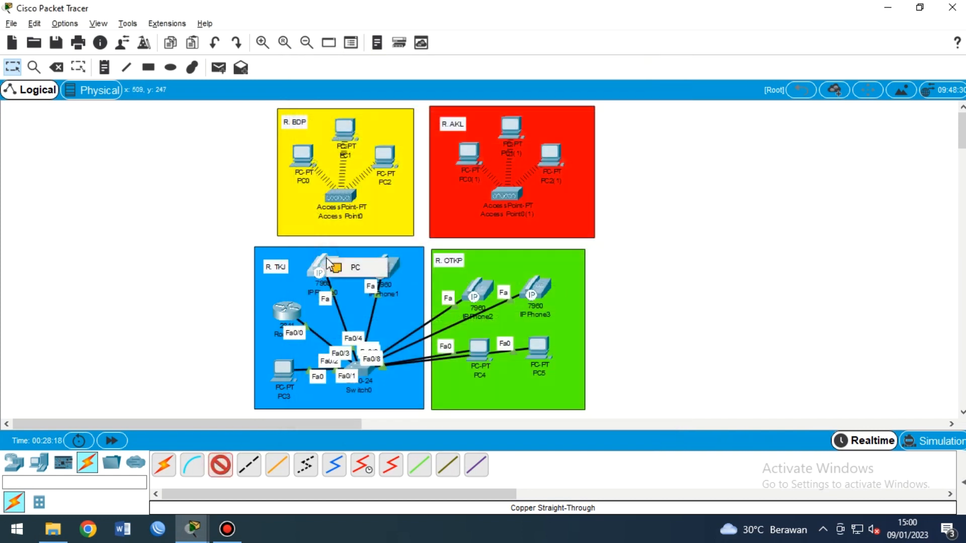
{"action": "left_click", "coordinate": [330, 265]}
{"action": "left_click", "coordinate": [344, 197]}
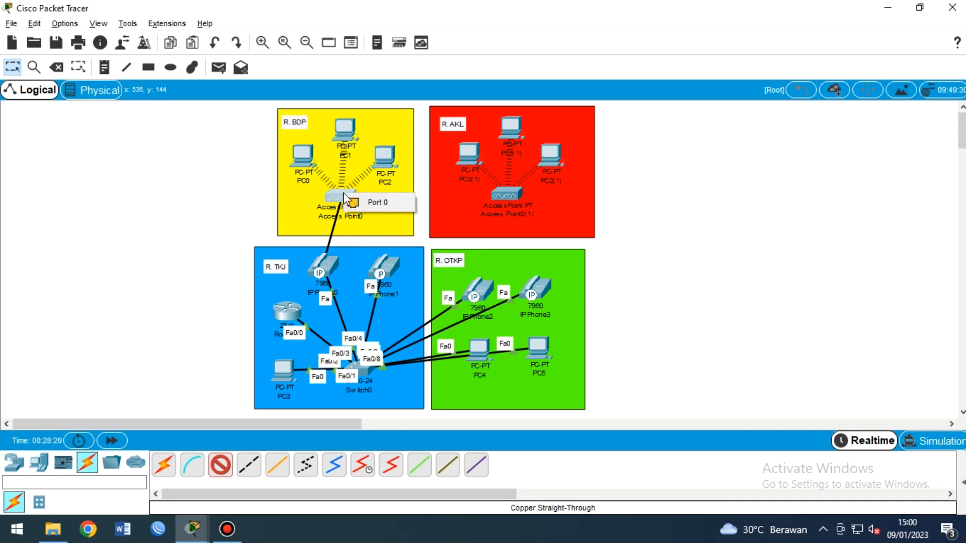
{"action": "left_click", "coordinate": [361, 202]}
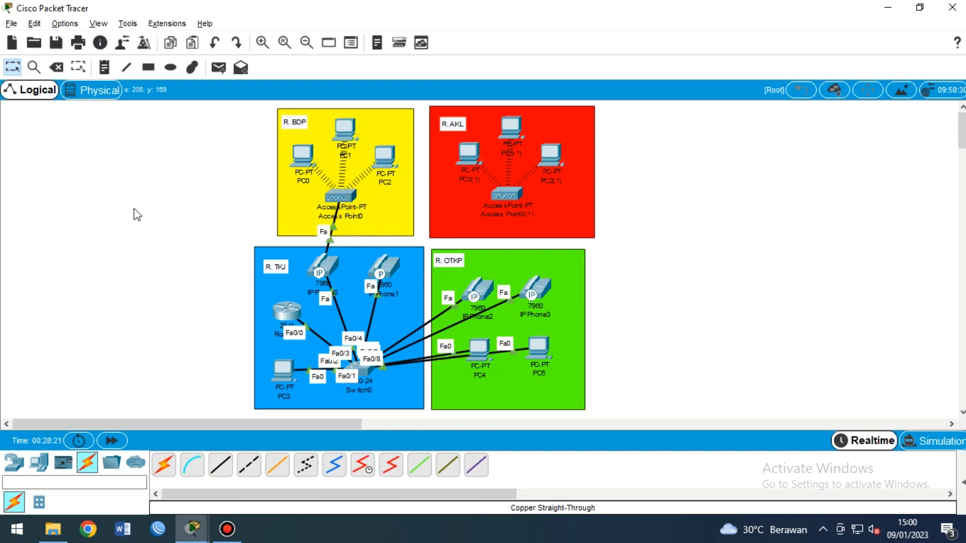
Fast-forward time and renew PC0's DHCP lease to get 192.168.10.12
{"action": "left_click", "coordinate": [111, 443]}
{"action": "left_click", "coordinate": [303, 156]}
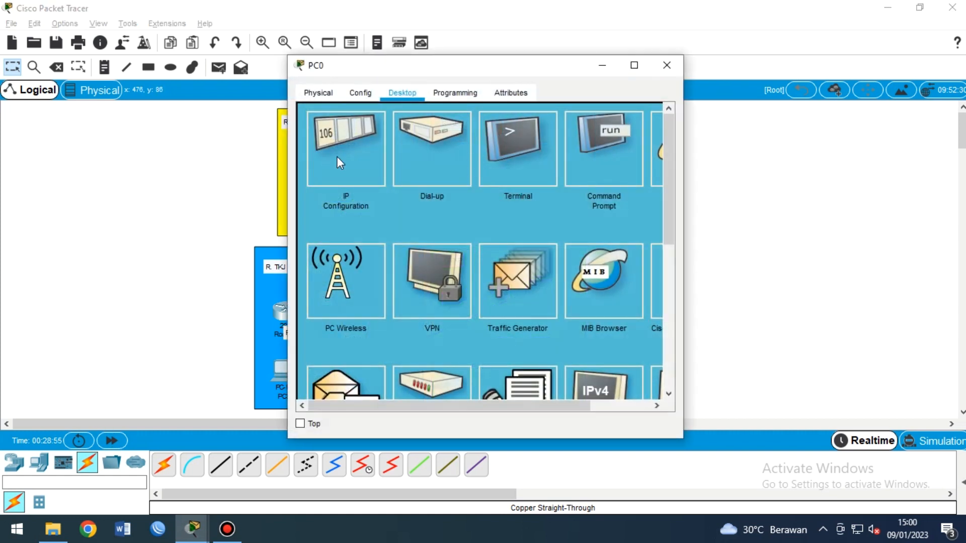
{"action": "left_click", "coordinate": [349, 155]}
{"action": "left_click", "coordinate": [419, 171]}
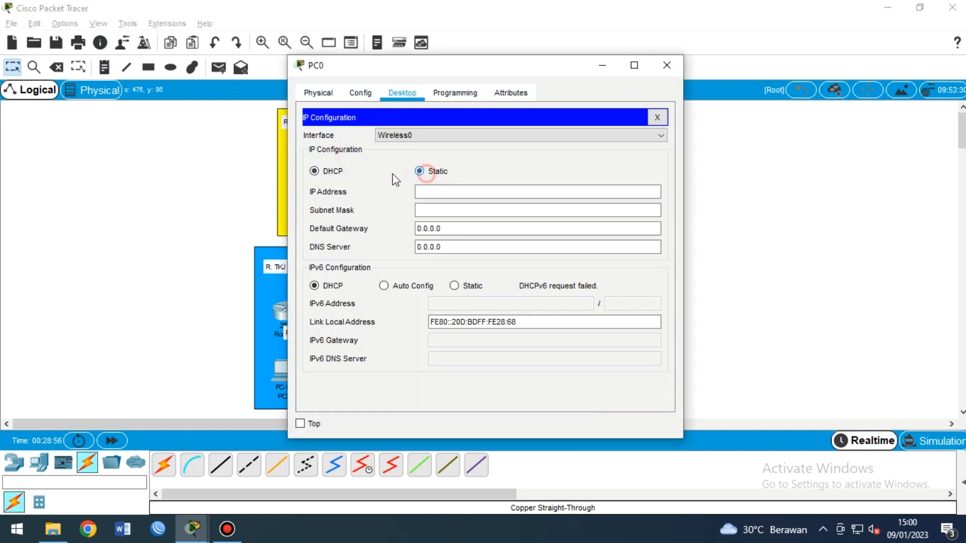
{"action": "left_click", "coordinate": [331, 171]}
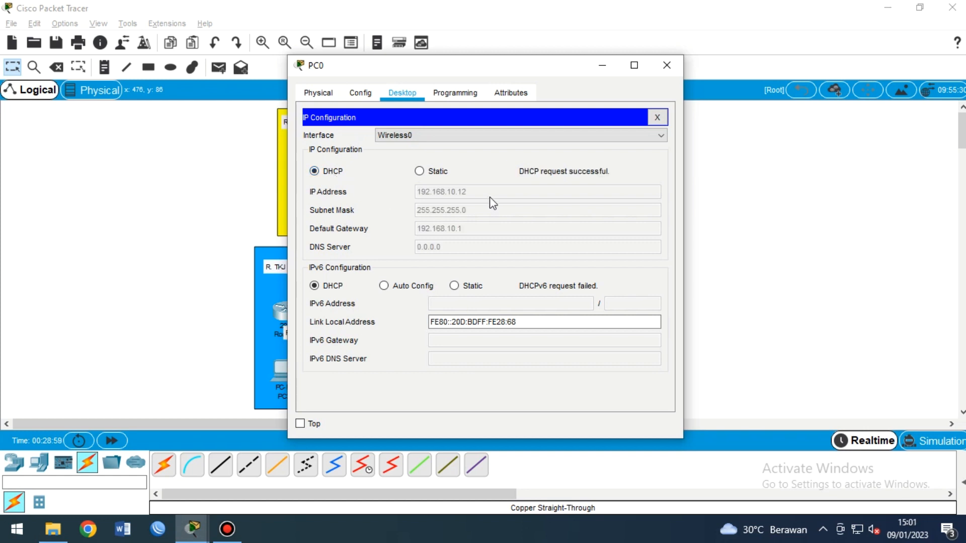
{"action": "left_click", "coordinate": [662, 67]}
Confirm PC1 holds 192.168.10.10 and PC2 holds 192.168.10.9 by DHCP
{"action": "left_click", "coordinate": [352, 142]}
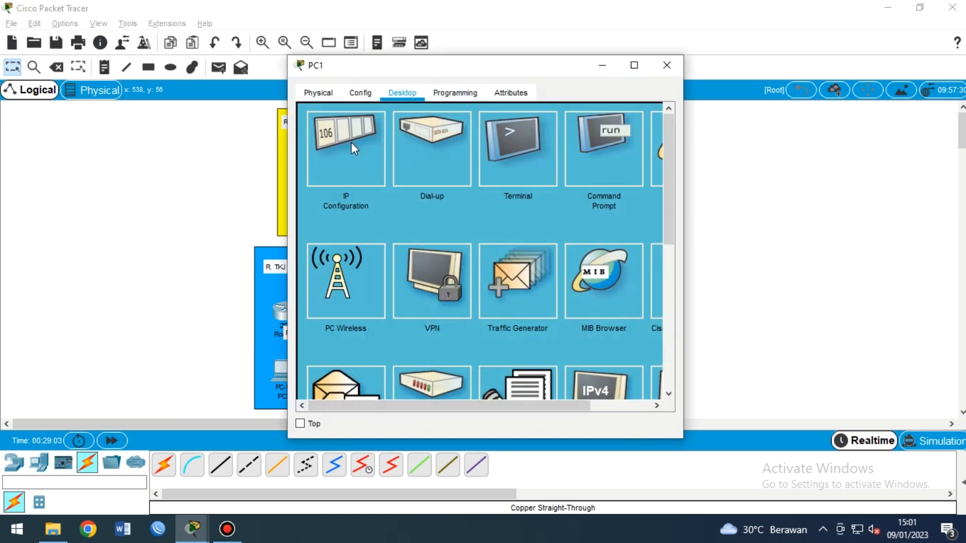
{"action": "left_click", "coordinate": [351, 143]}
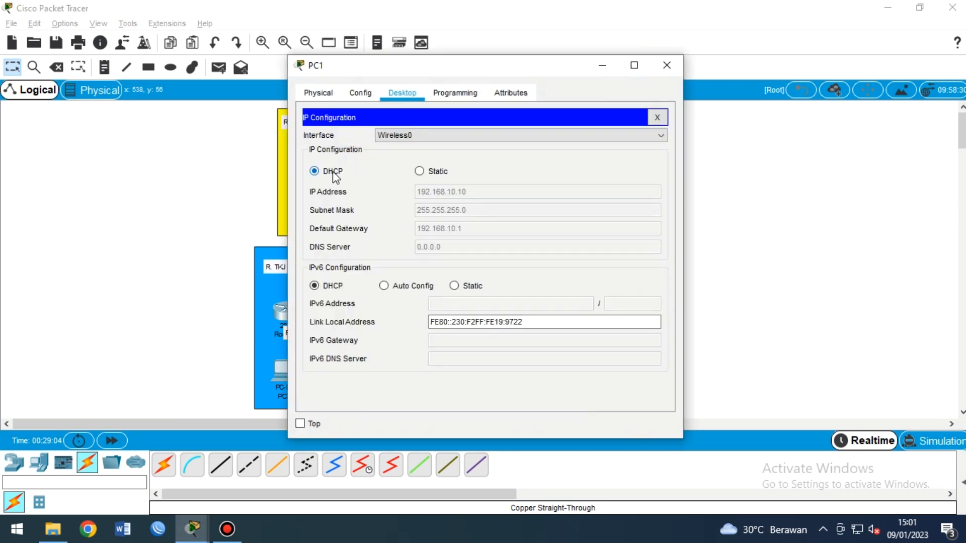
{"action": "left_click", "coordinate": [333, 172]}
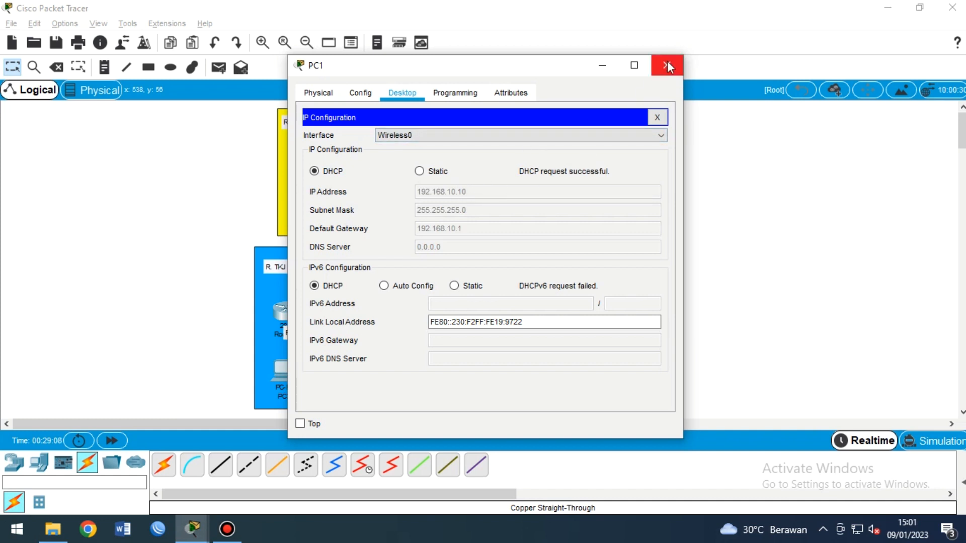
{"action": "left_click", "coordinate": [667, 65]}
{"action": "left_click", "coordinate": [382, 158]}
{"action": "left_click", "coordinate": [380, 158]}
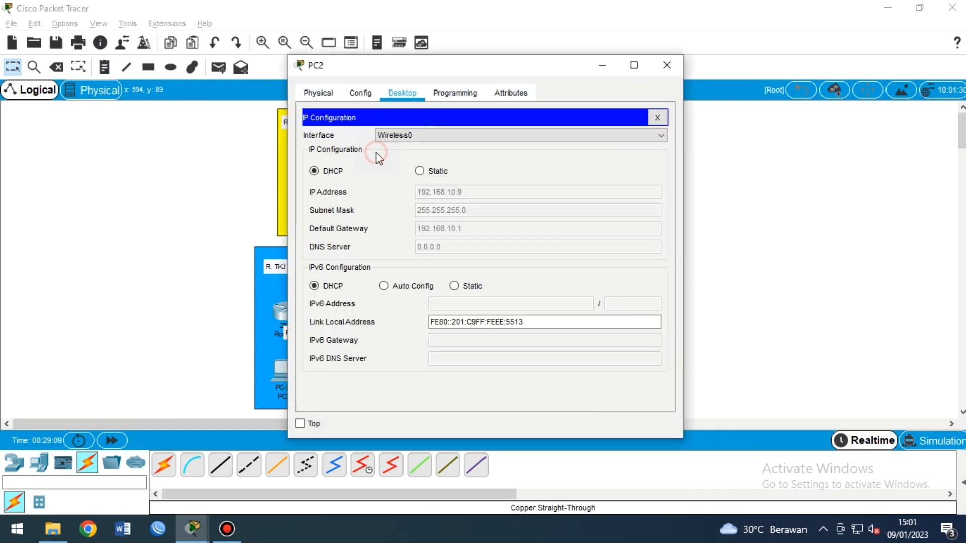
{"action": "left_click", "coordinate": [666, 65]}
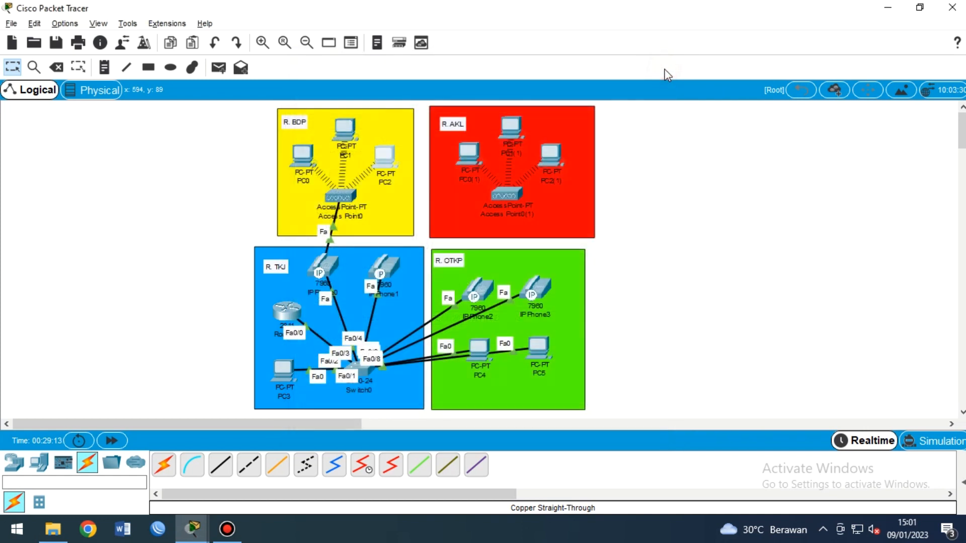
{"action": "left_click", "coordinate": [221, 465]}
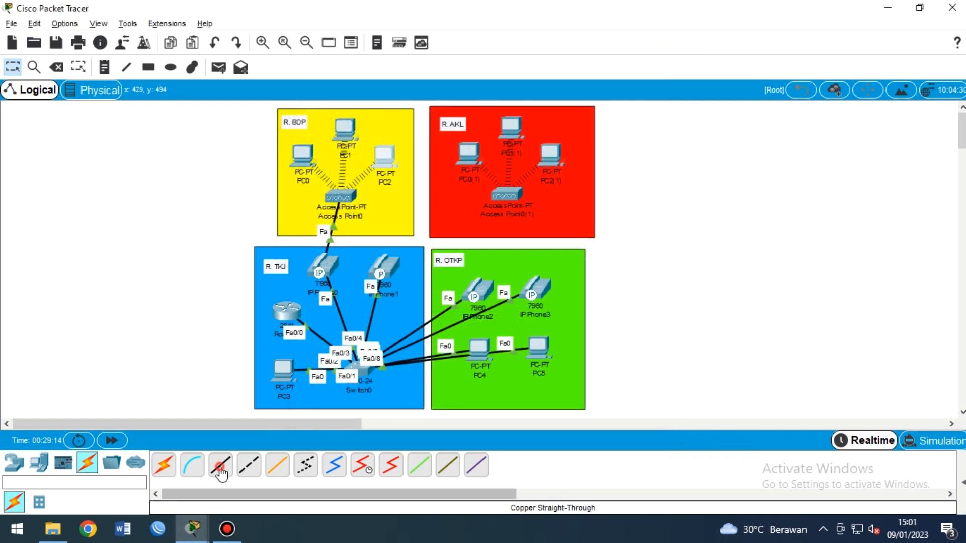
{"action": "left_click", "coordinate": [387, 268]}
{"action": "left_click", "coordinate": [416, 264]}
{"action": "left_click", "coordinate": [503, 198]}
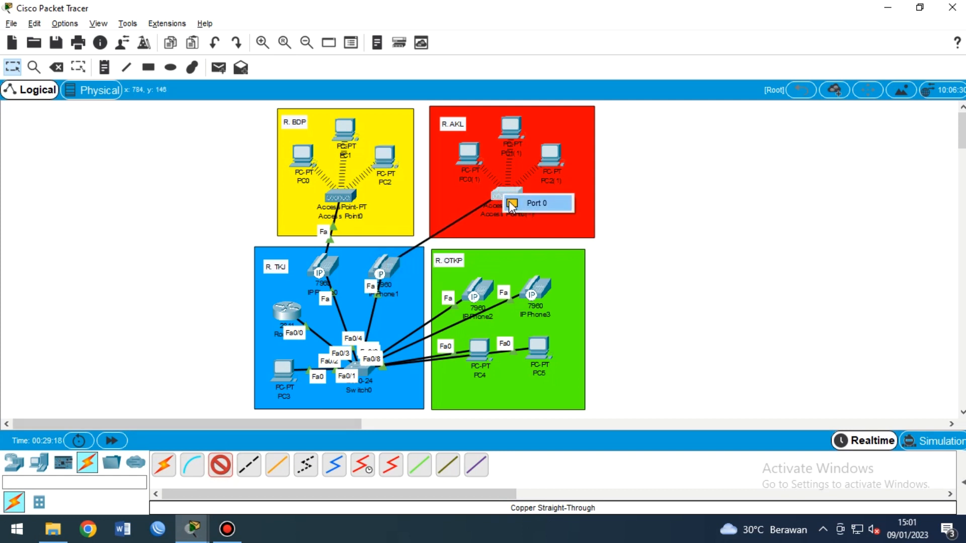
{"action": "left_click", "coordinate": [509, 201]}
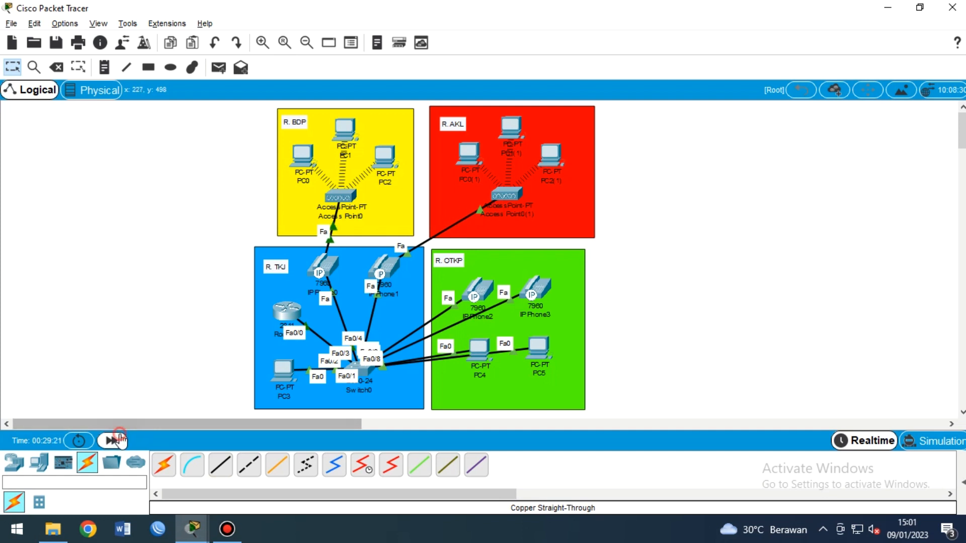
{"action": "left_click", "coordinate": [111, 440]}
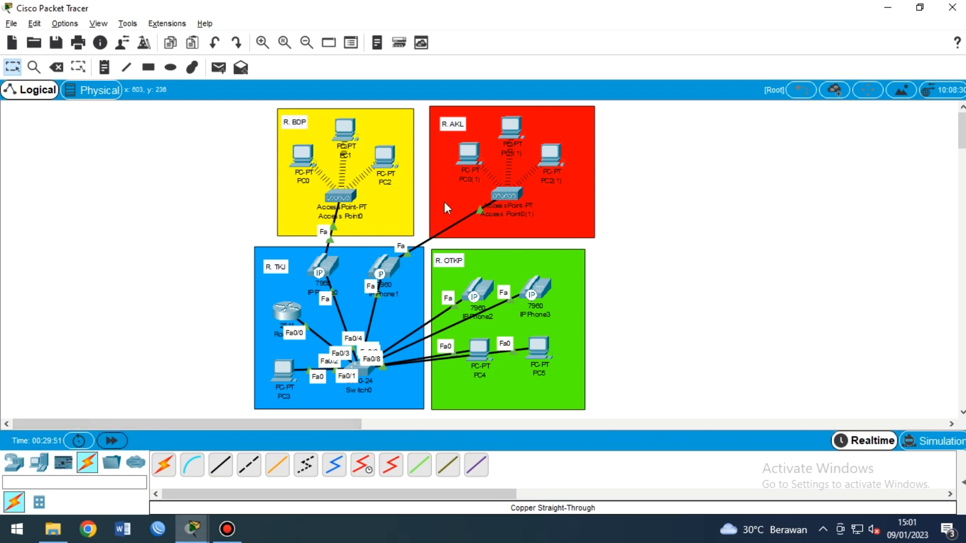
{"action": "left_click", "coordinate": [469, 155]}
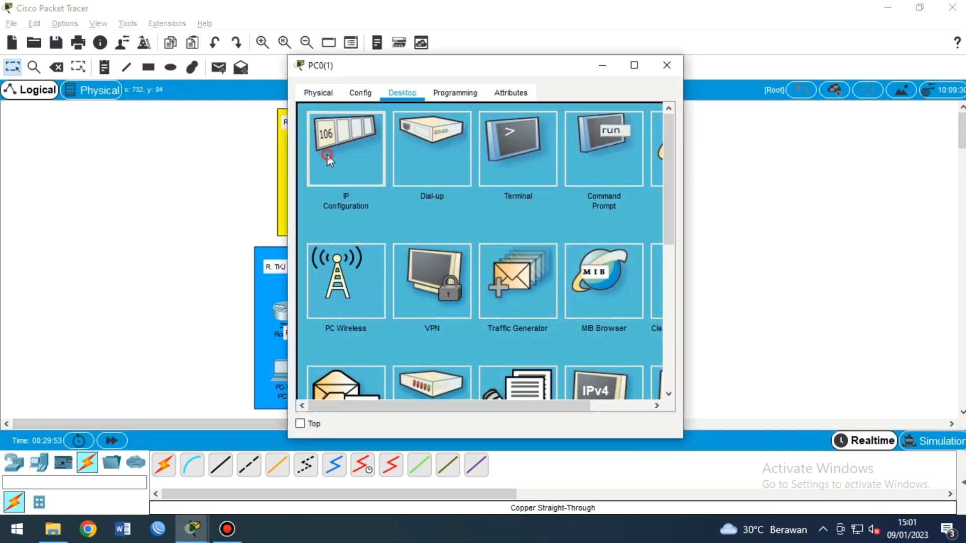
{"action": "left_click", "coordinate": [328, 155]}
{"action": "left_click", "coordinate": [334, 174]}
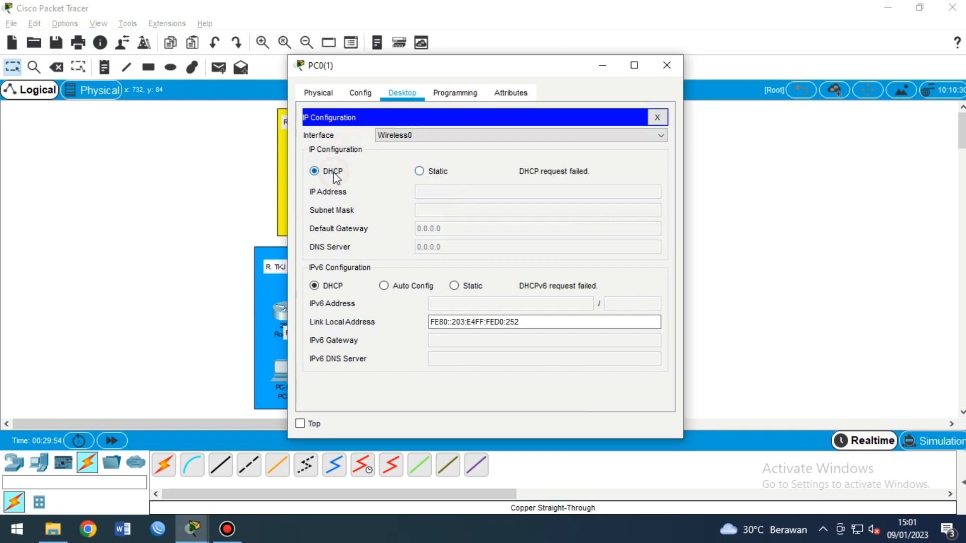
{"action": "left_click", "coordinate": [668, 70]}
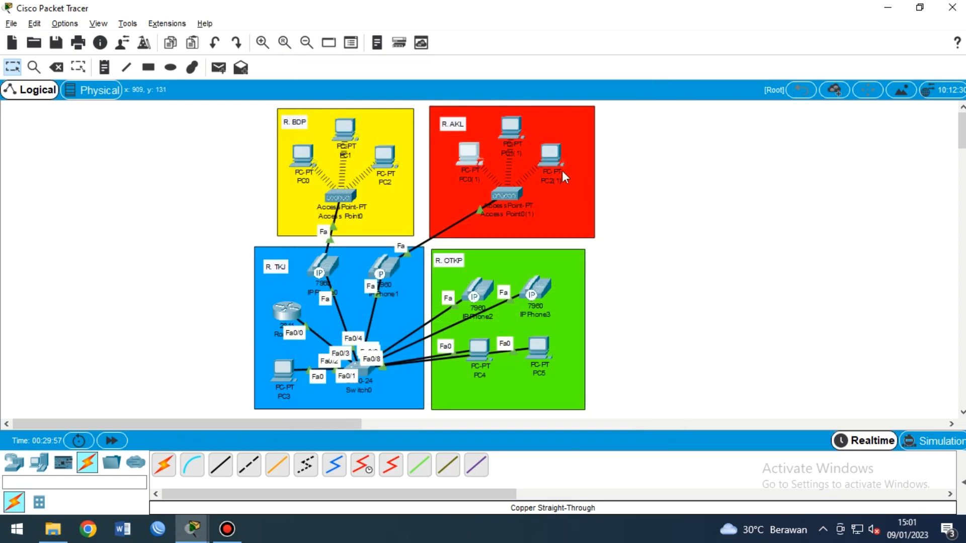
{"action": "left_click", "coordinate": [506, 134]}
{"action": "left_click", "coordinate": [355, 171]}
{"action": "left_click", "coordinate": [335, 173]}
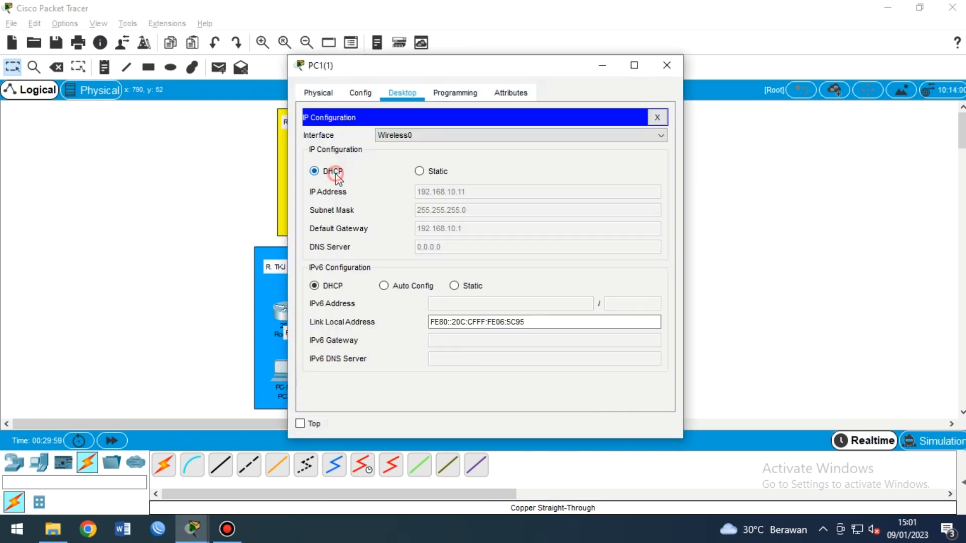
{"action": "left_click", "coordinate": [668, 73]}
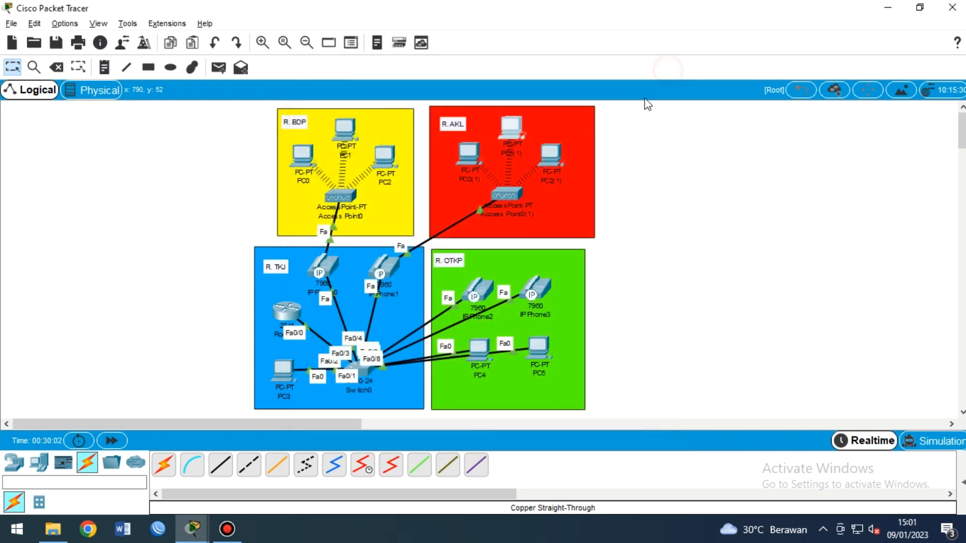
{"action": "left_click", "coordinate": [548, 161]}
{"action": "left_click", "coordinate": [336, 162]}
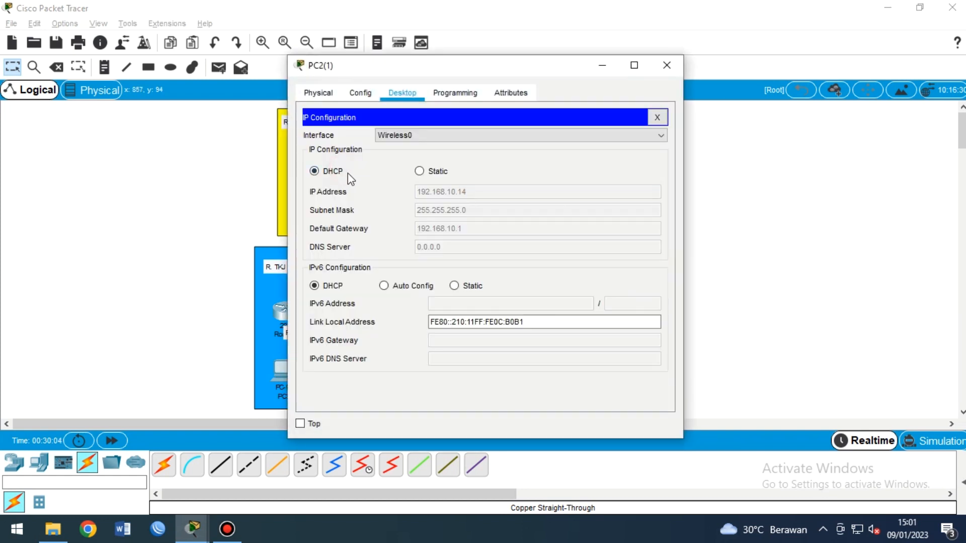
{"action": "left_click", "coordinate": [340, 176]}
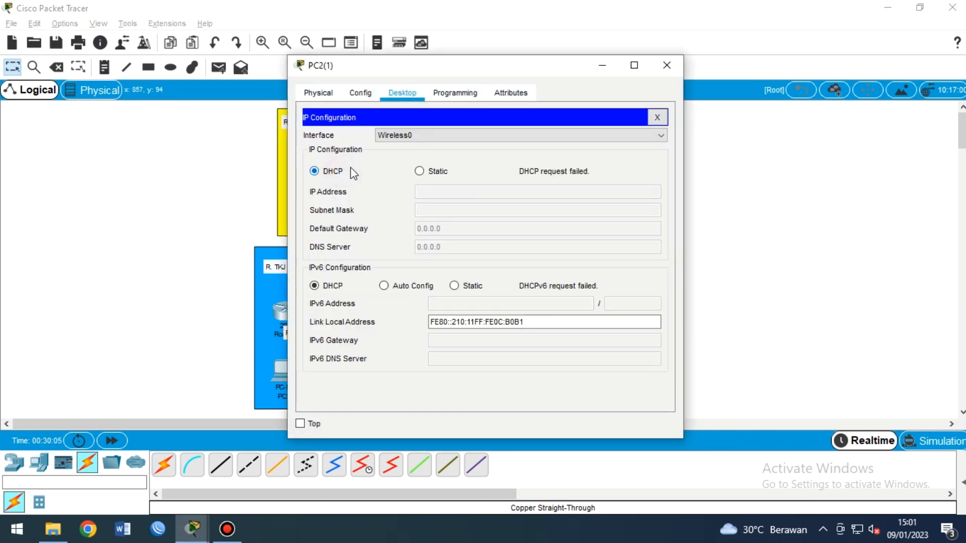
{"action": "left_click", "coordinate": [669, 68]}
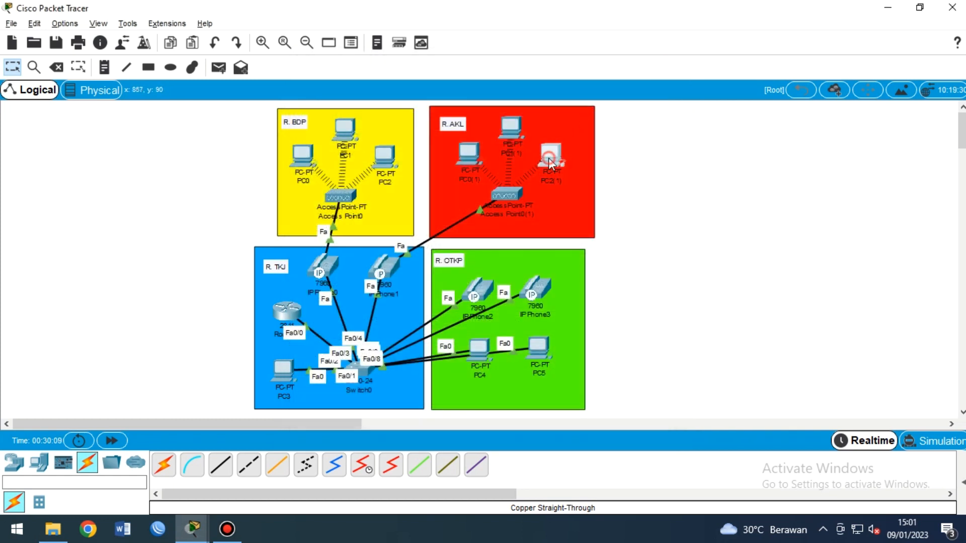
{"action": "left_click", "coordinate": [549, 158]}
{"action": "left_click", "coordinate": [354, 169]}
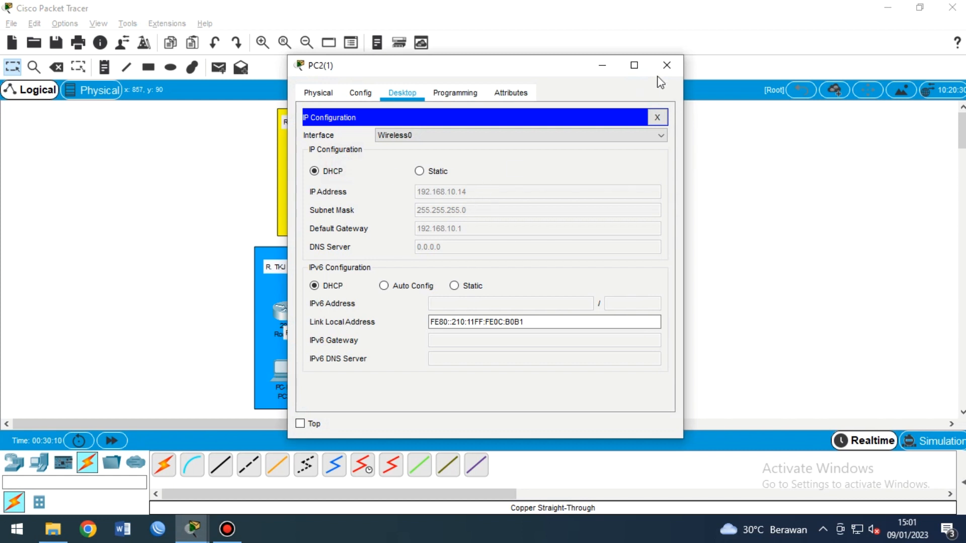
{"action": "left_click", "coordinate": [667, 66]}
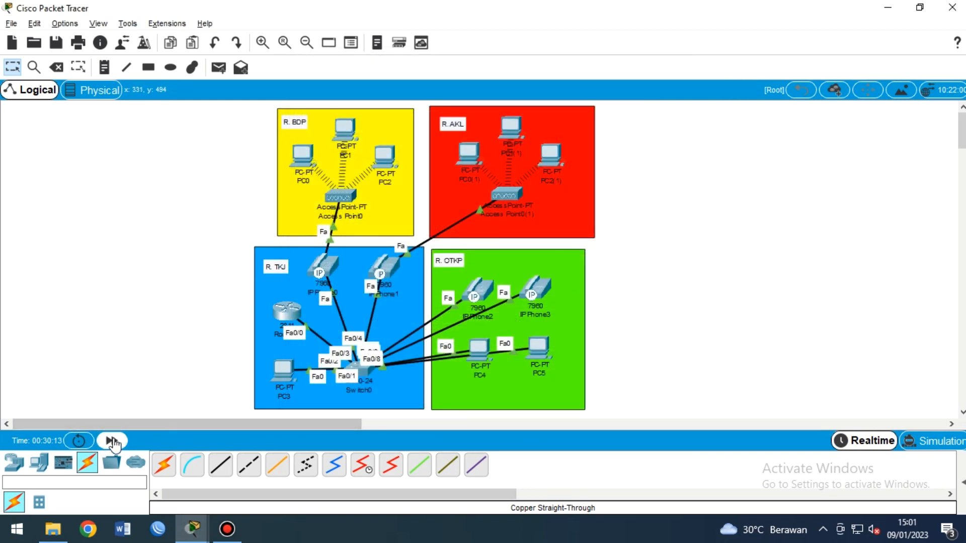
{"action": "left_click", "coordinate": [111, 441]}
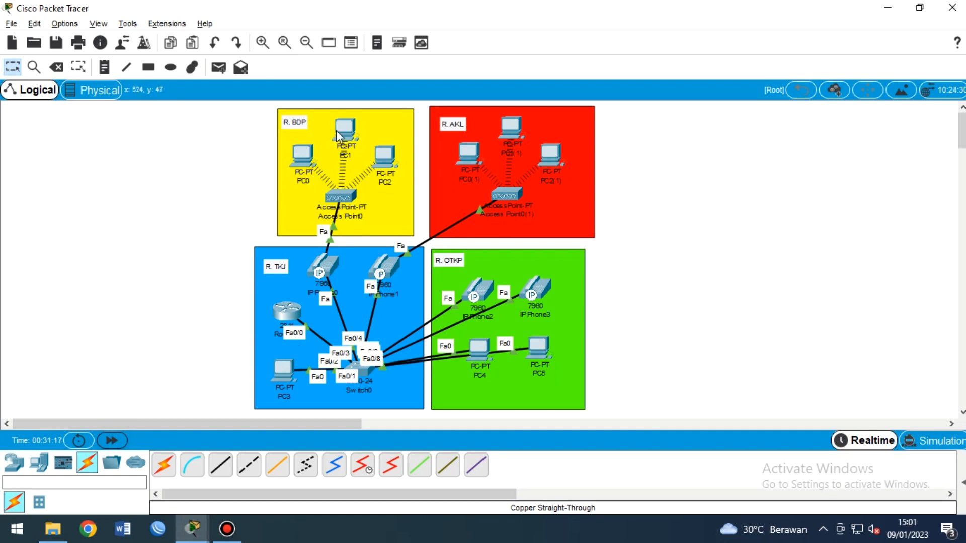
Inspect R. BDP's PCs to confirm their 192.168.10.x DHCP addresses
{"action": "mouse_move", "coordinate": [350, 134]}
Turn PC3's firewall service on and choose Deny as the new rule's action
{"action": "left_click", "coordinate": [284, 370]}
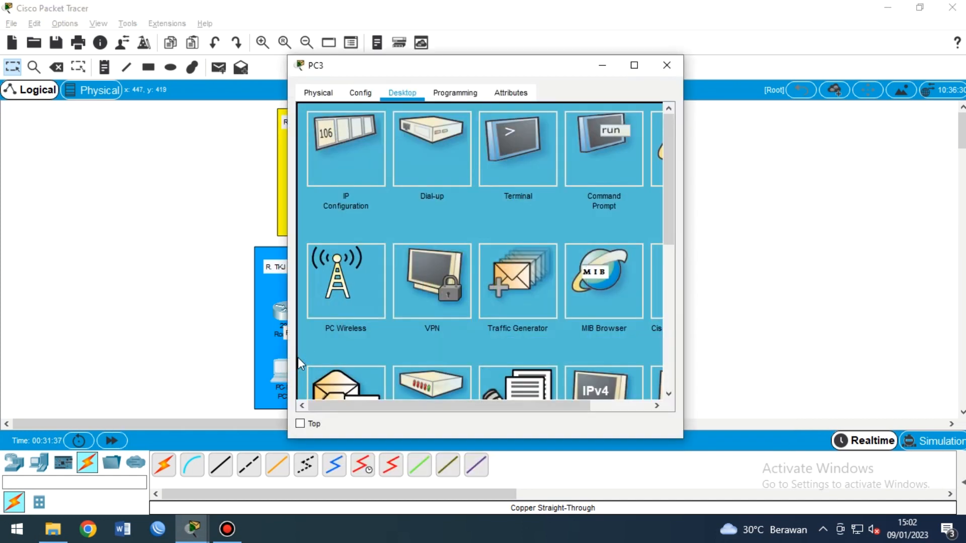
{"action": "scroll", "coordinate": [599, 248], "scroll_direction": "down", "scroll_amount": 3}
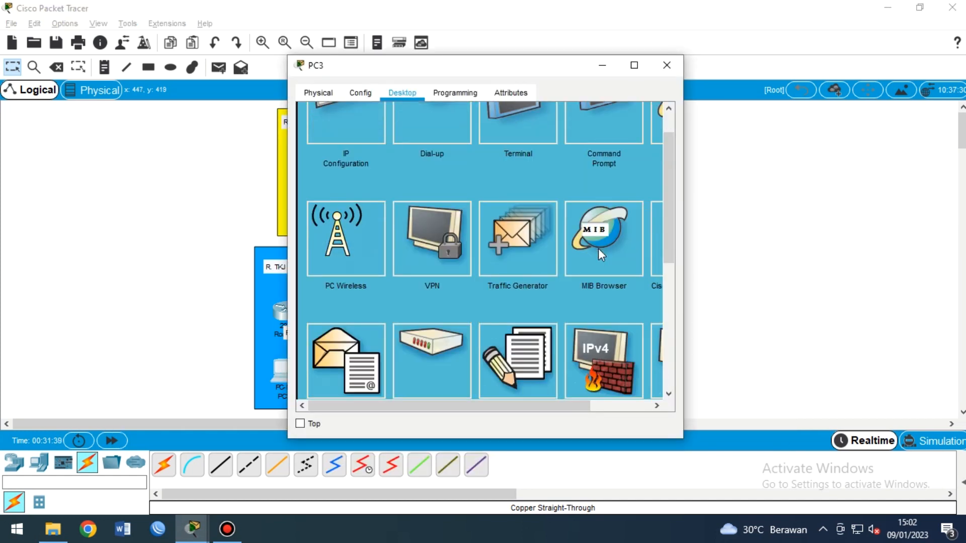
{"action": "left_click", "coordinate": [611, 309]}
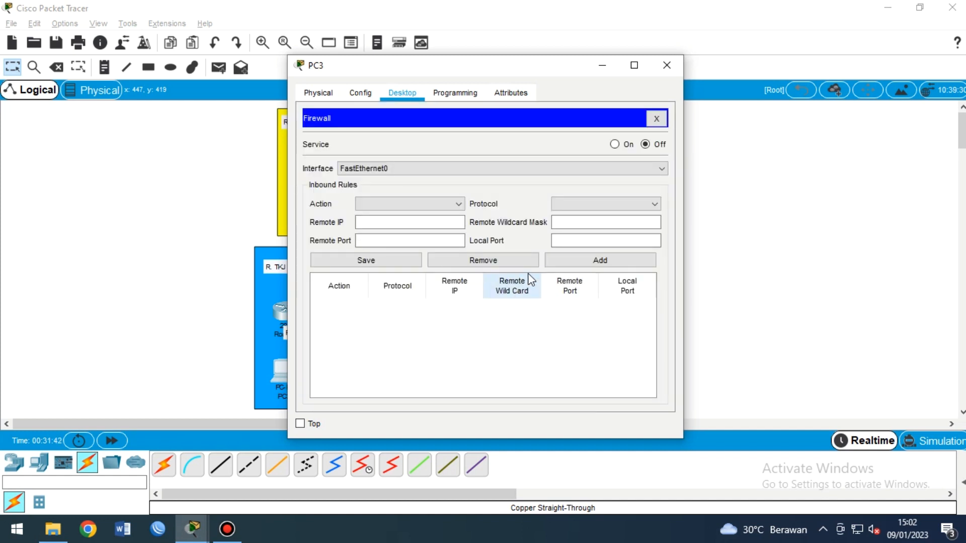
{"action": "left_click", "coordinate": [618, 145]}
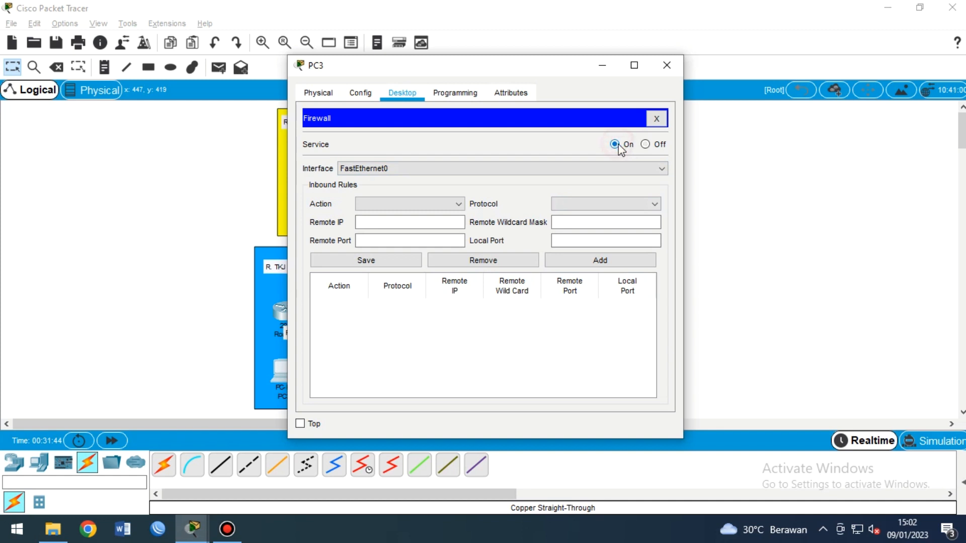
{"action": "left_click", "coordinate": [421, 203]}
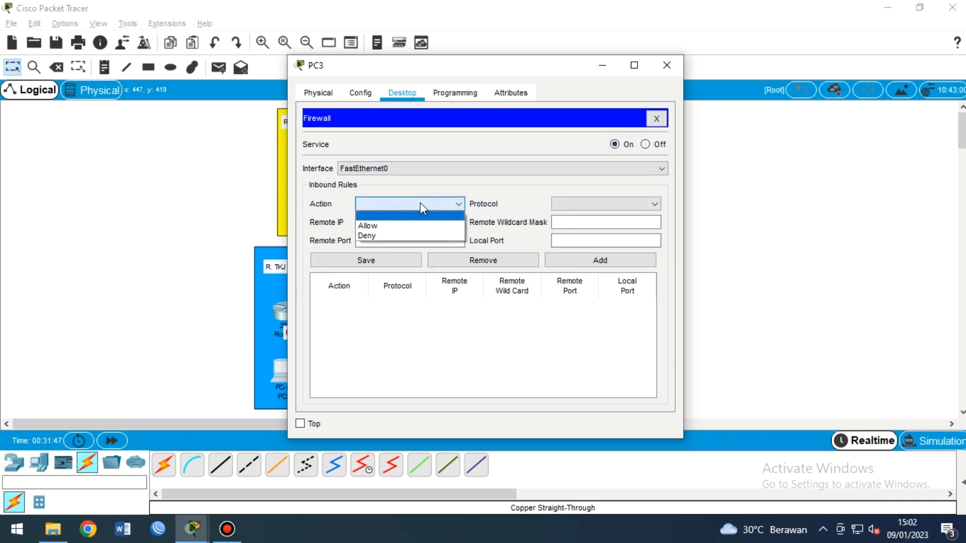
{"action": "left_click", "coordinate": [414, 234]}
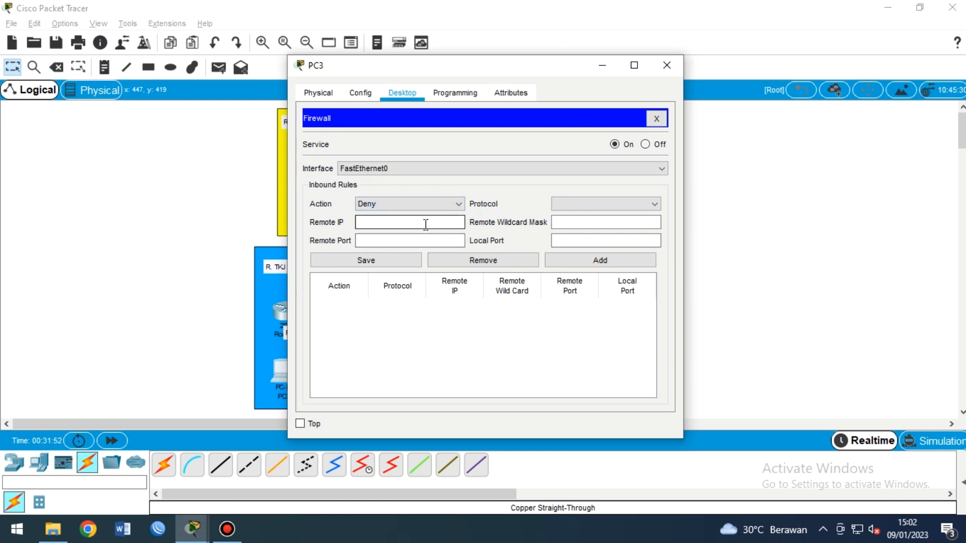
Read PC4's IP address, 192.168.10.7, from its IP Configuration
{"action": "left_click_drag", "start_coordinate": [429, 70], "coordinate": [187, 108]}
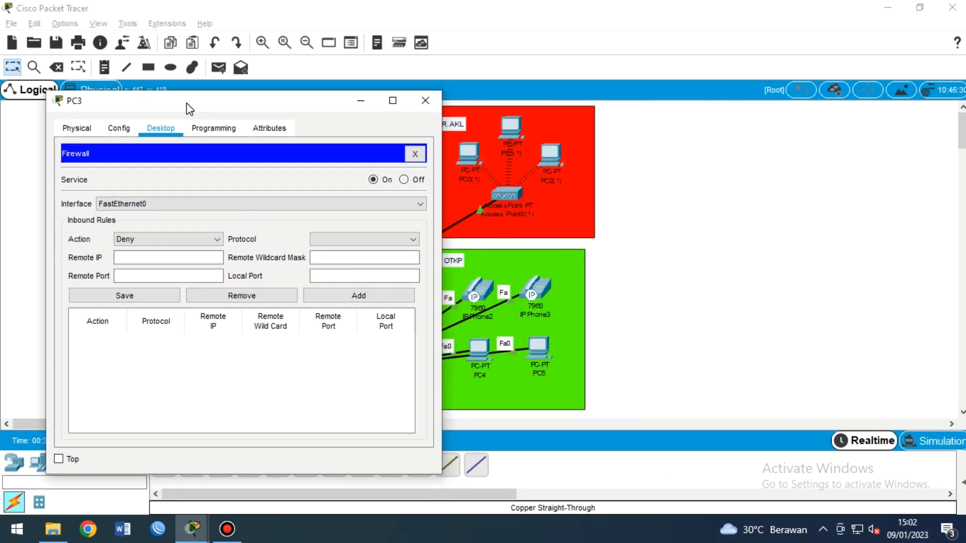
{"action": "left_click", "coordinate": [478, 343]}
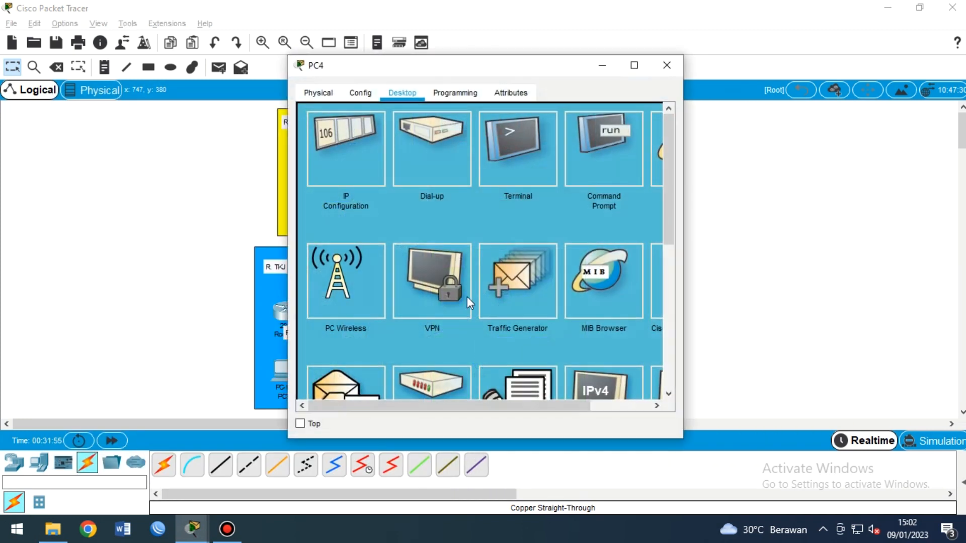
{"action": "left_click", "coordinate": [345, 146]}
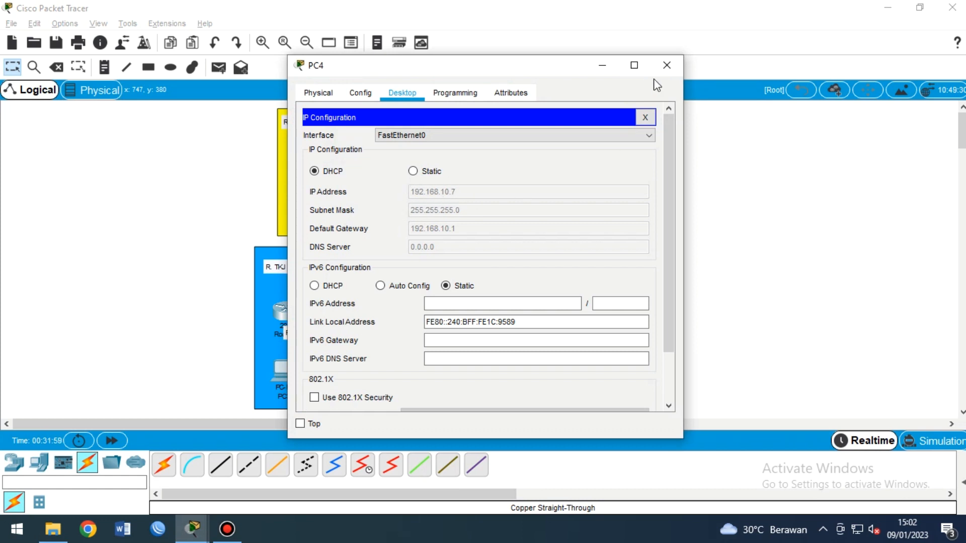
{"action": "left_click", "coordinate": [667, 65]}
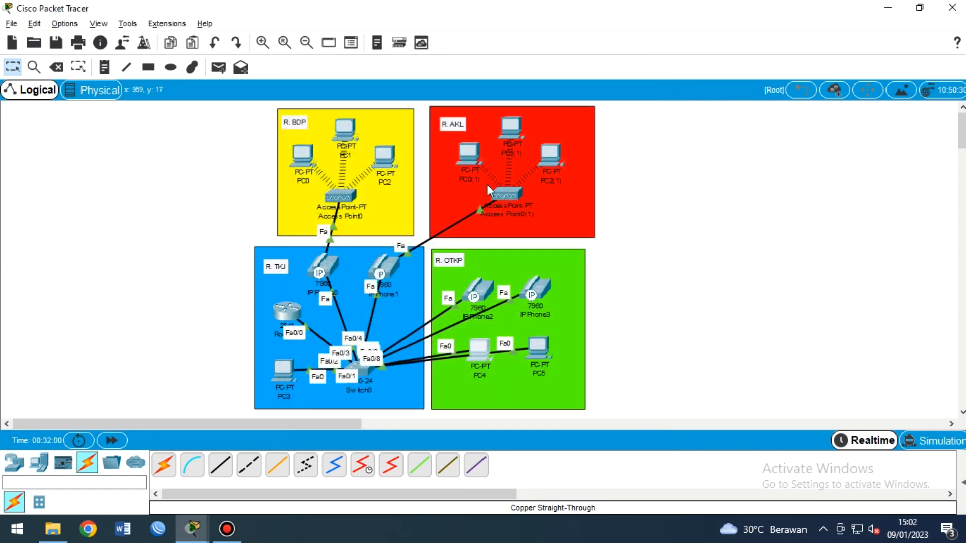
Add the Deny rule for remote IP 192.168.10.7, protocol IP, wildcard 0.0.0.0
{"action": "left_click", "coordinate": [284, 371]}
{"action": "left_click", "coordinate": [208, 255]}
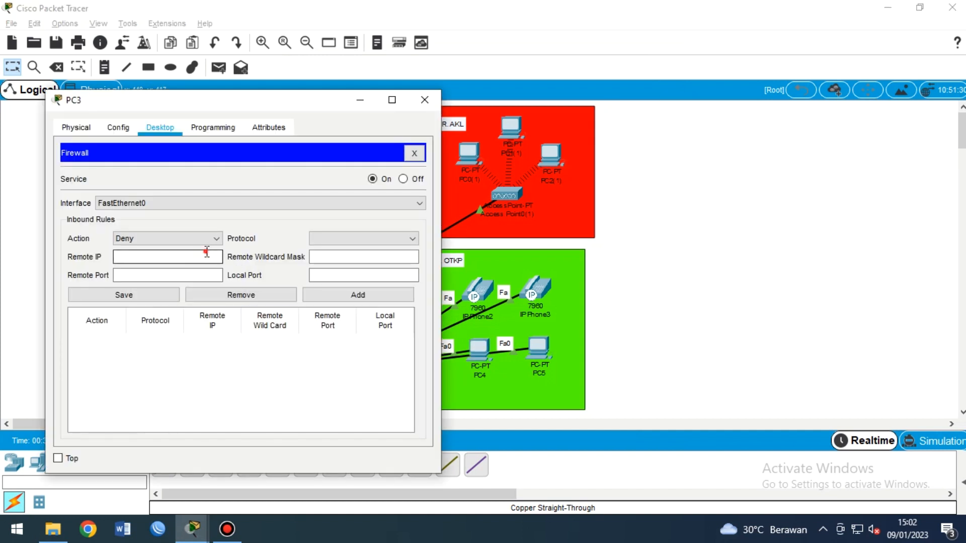
{"action": "type", "text": "192.168.10.7"}
{"action": "left_click", "coordinate": [210, 272]}
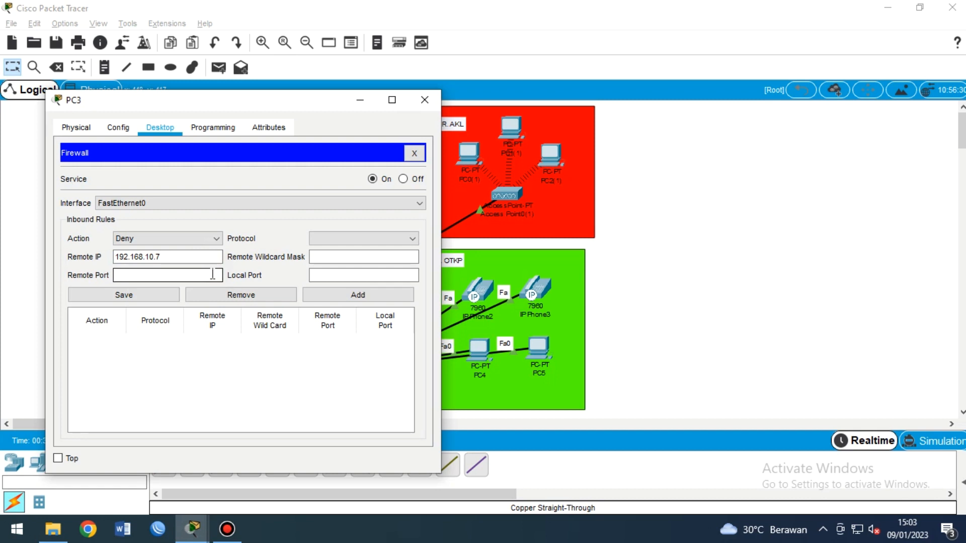
{"action": "left_click", "coordinate": [319, 257]}
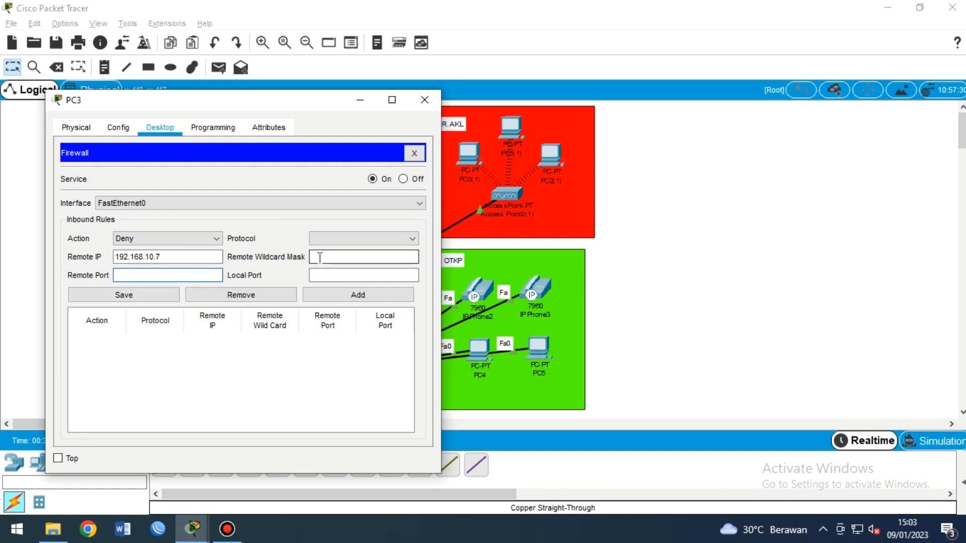
{"action": "left_click", "coordinate": [318, 257]}
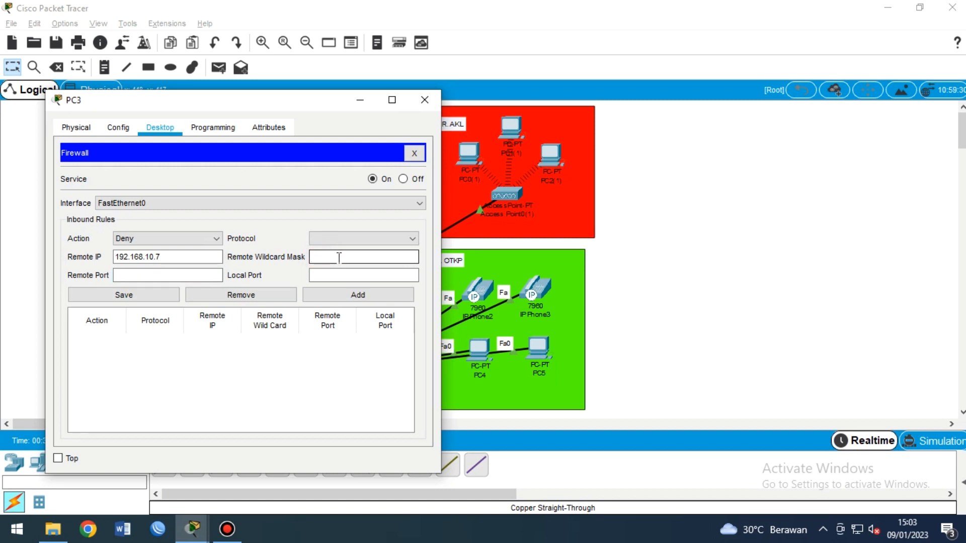
{"action": "left_click", "coordinate": [352, 240]}
{"action": "left_click", "coordinate": [355, 249]}
{"action": "left_click", "coordinate": [354, 239]}
{"action": "left_click", "coordinate": [356, 253]}
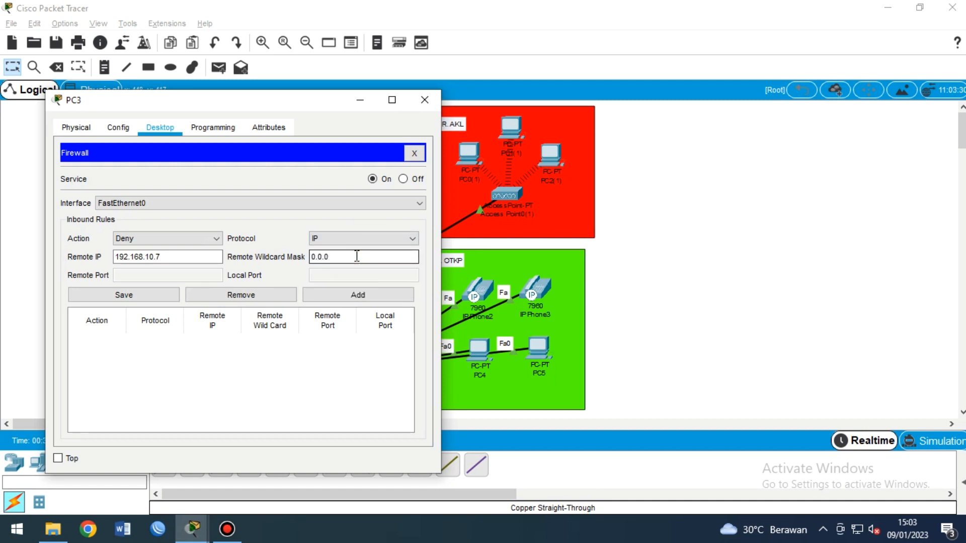
{"action": "left_click", "coordinate": [373, 296]}
Choose Deny for a new rule and read PC5's address, 192.168.10.8
{"action": "left_click", "coordinate": [182, 239]}
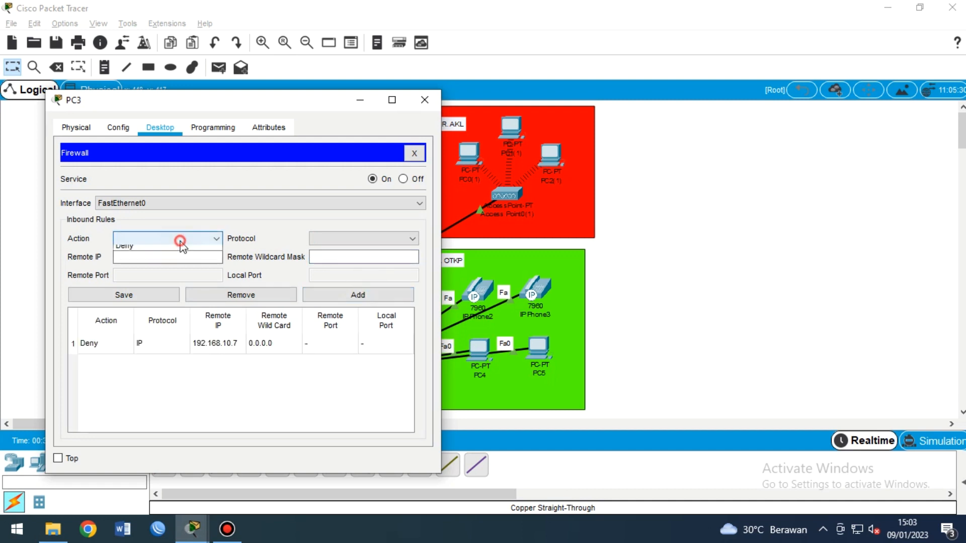
{"action": "left_click", "coordinate": [174, 270]}
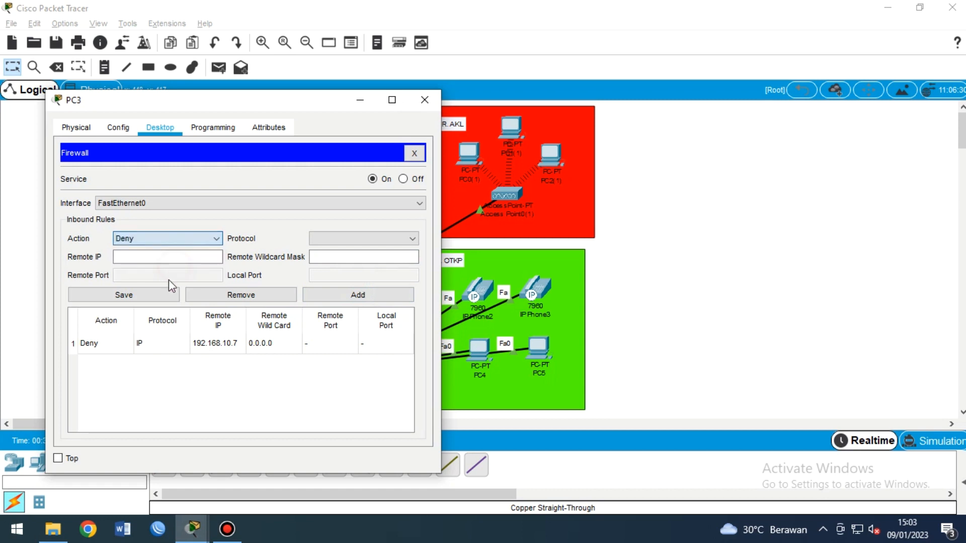
{"action": "left_click", "coordinate": [149, 258]}
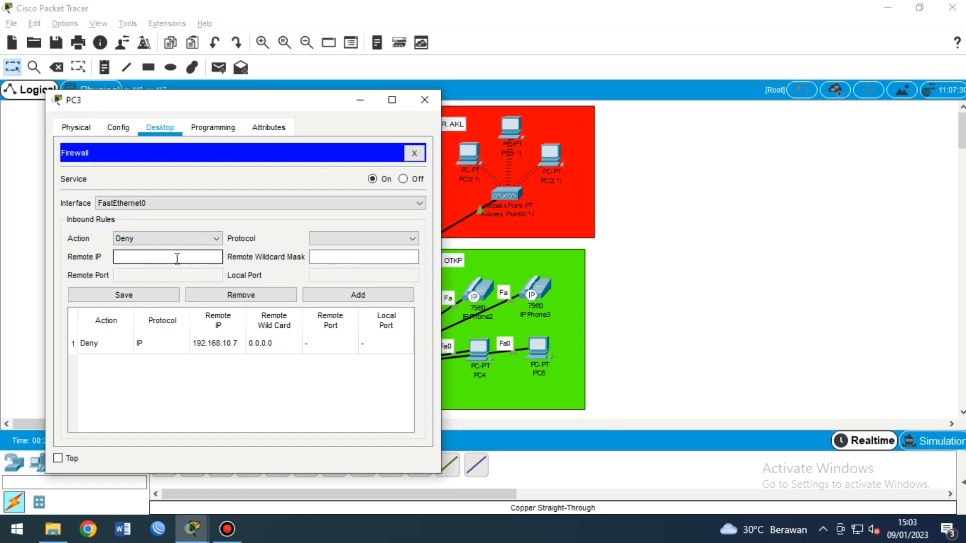
{"action": "left_click", "coordinate": [539, 345]}
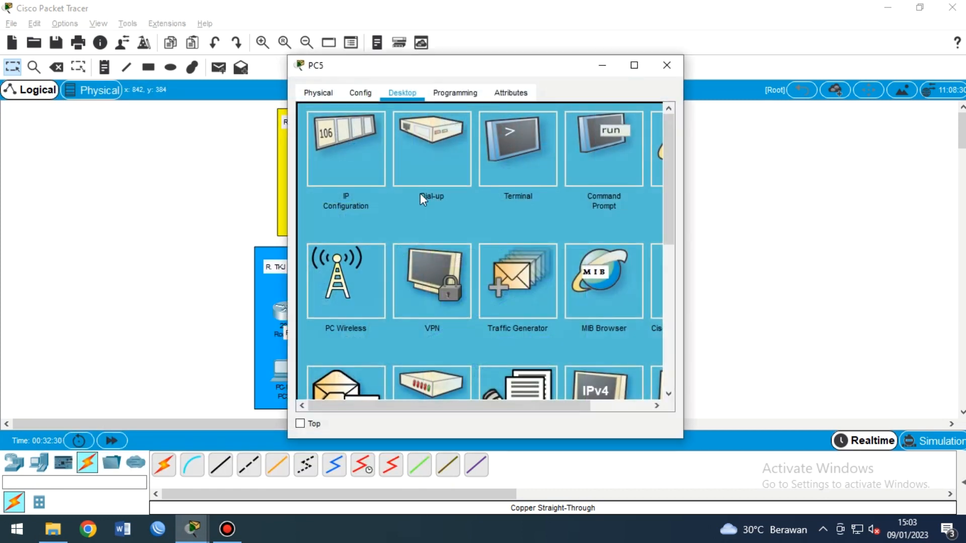
{"action": "left_click", "coordinate": [364, 158]}
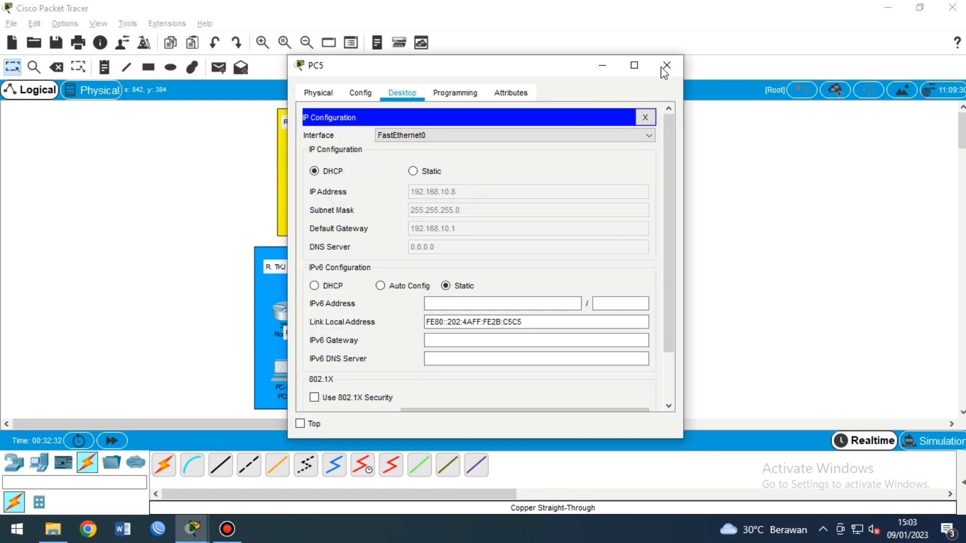
{"action": "left_click", "coordinate": [666, 66]}
Add the Deny rule for 192.168.10.8, protocol IP, wildcard 0.0.0.0
{"action": "key", "text": "alt+Tab"}
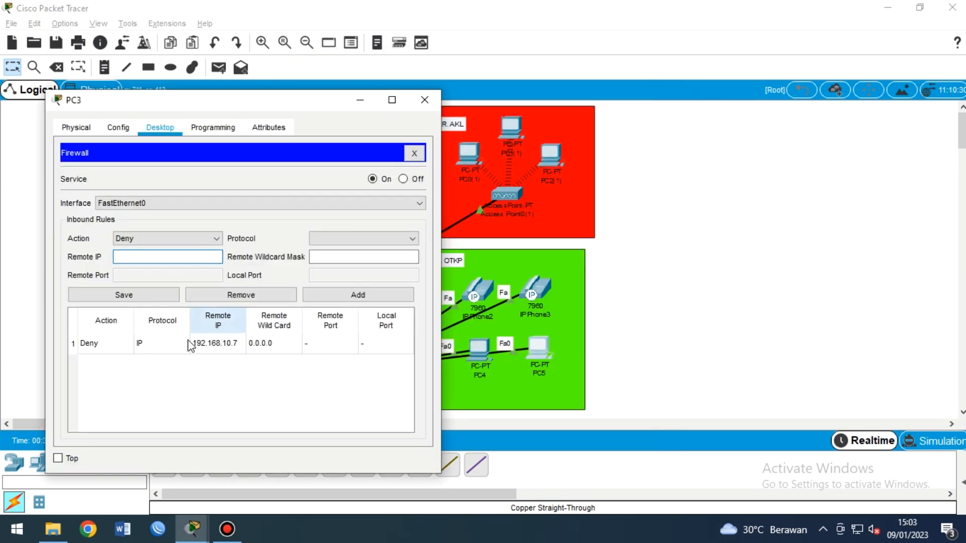
{"action": "left_click", "coordinate": [130, 261]}
{"action": "type", "text": "192.168.10.8"}
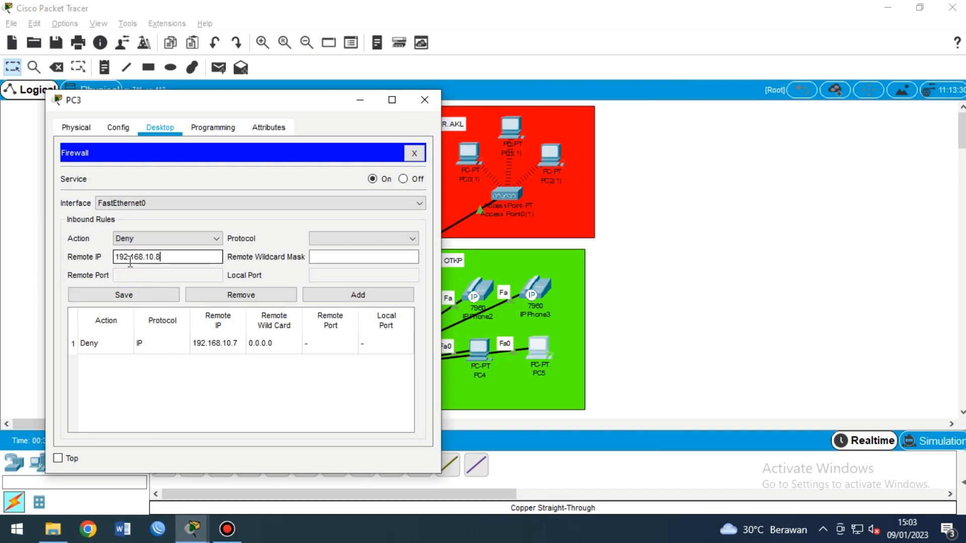
{"action": "left_click", "coordinate": [317, 239]}
{"action": "left_click", "coordinate": [321, 261]}
{"action": "left_click", "coordinate": [323, 260]}
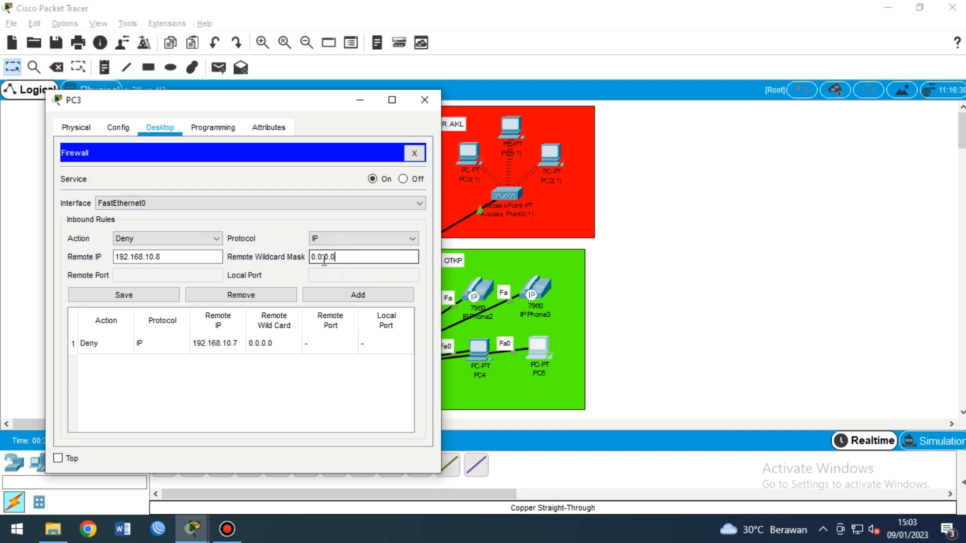
{"action": "left_click", "coordinate": [355, 295]}
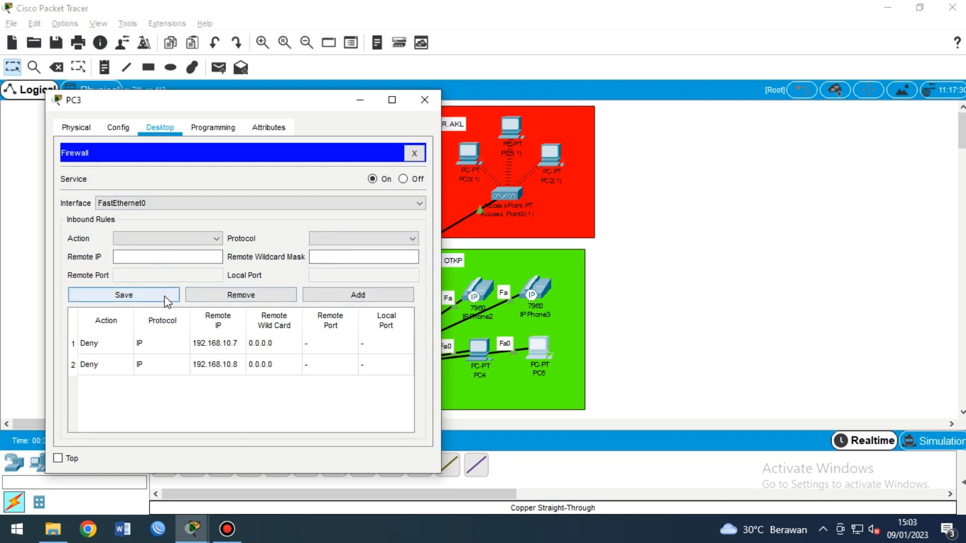
{"action": "left_click", "coordinate": [171, 240]}
Choose Allow for a new rule and read PC0's address, 192.168.10.12
{"action": "left_click", "coordinate": [171, 256]}
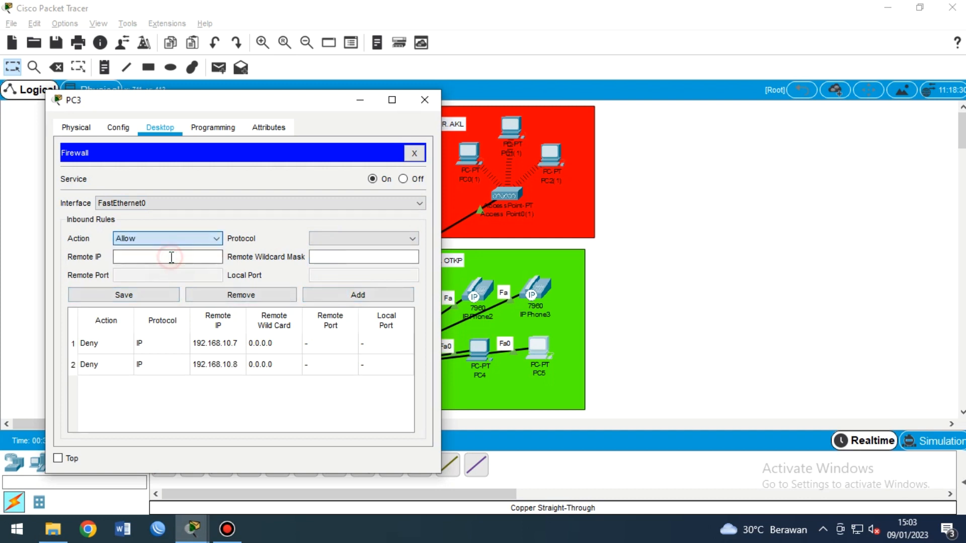
{"action": "left_click_drag", "start_coordinate": [216, 101], "coordinate": [338, 190]}
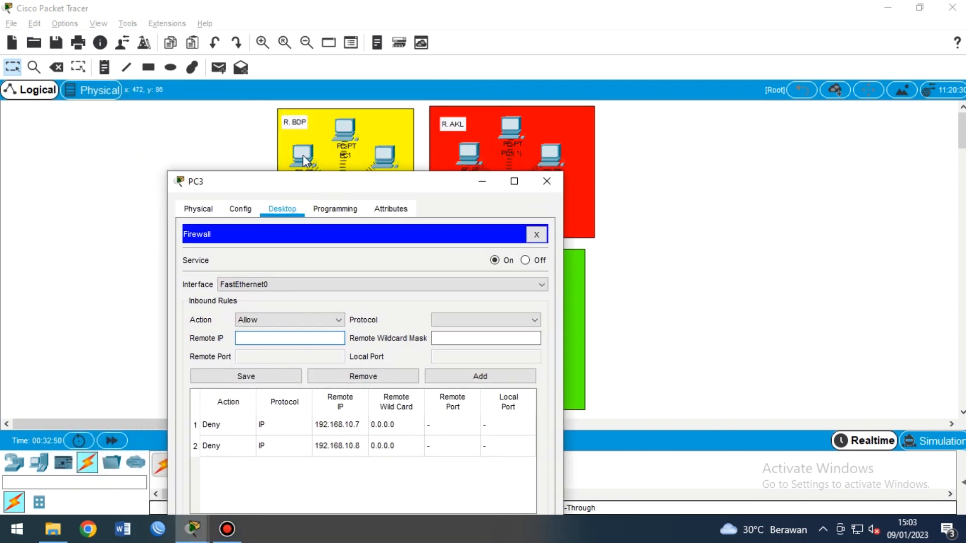
{"action": "left_click", "coordinate": [303, 155]}
{"action": "left_click", "coordinate": [361, 135]}
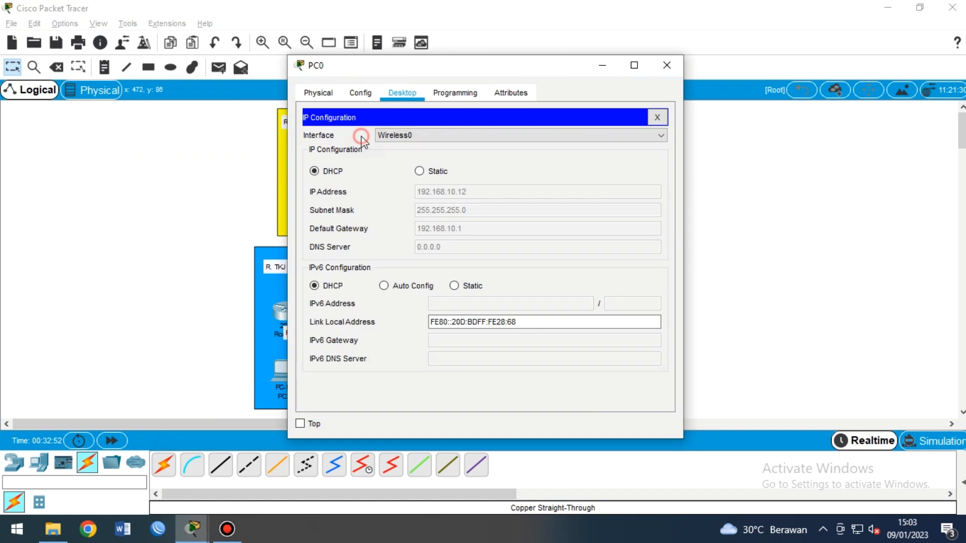
{"action": "left_click", "coordinate": [674, 64]}
Add the Allow rule for 192.168.10.12, protocol IP, wildcard 0.0.0.0
{"action": "left_click", "coordinate": [286, 363]}
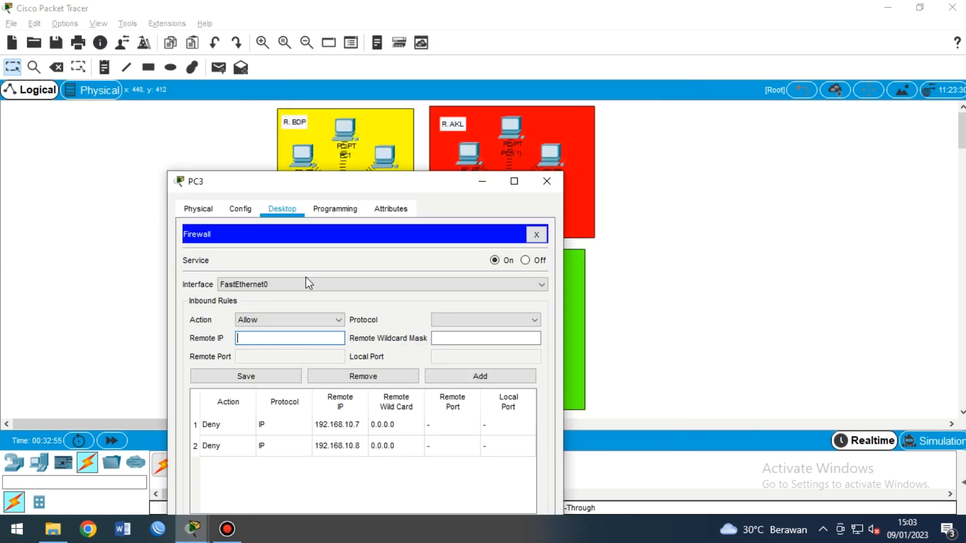
{"action": "left_click_drag", "start_coordinate": [325, 187], "coordinate": [304, 105]}
{"action": "left_click", "coordinate": [275, 259]}
{"action": "type", "text": "192.168."}
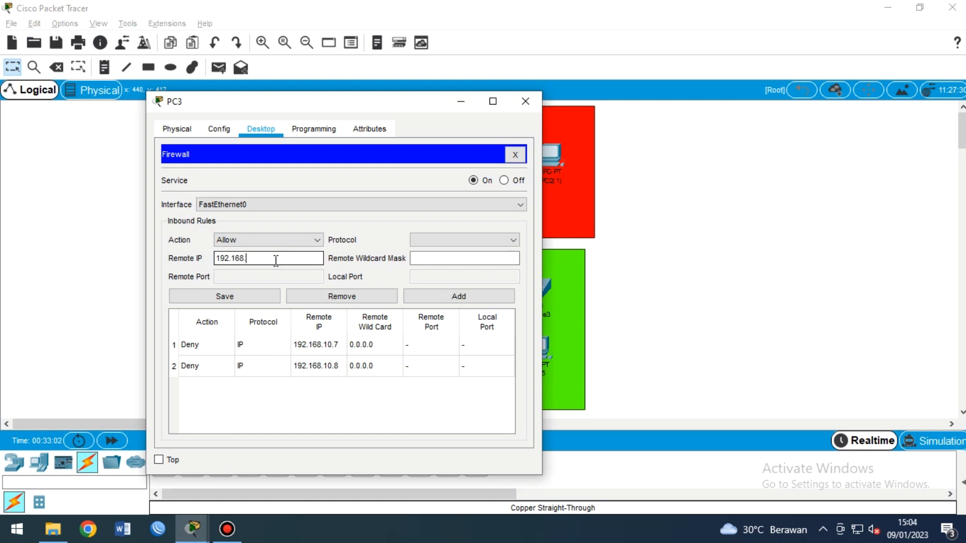
{"action": "type", "text": "10.12"}
{"action": "left_click", "coordinate": [500, 239]}
{"action": "left_click", "coordinate": [494, 260]}
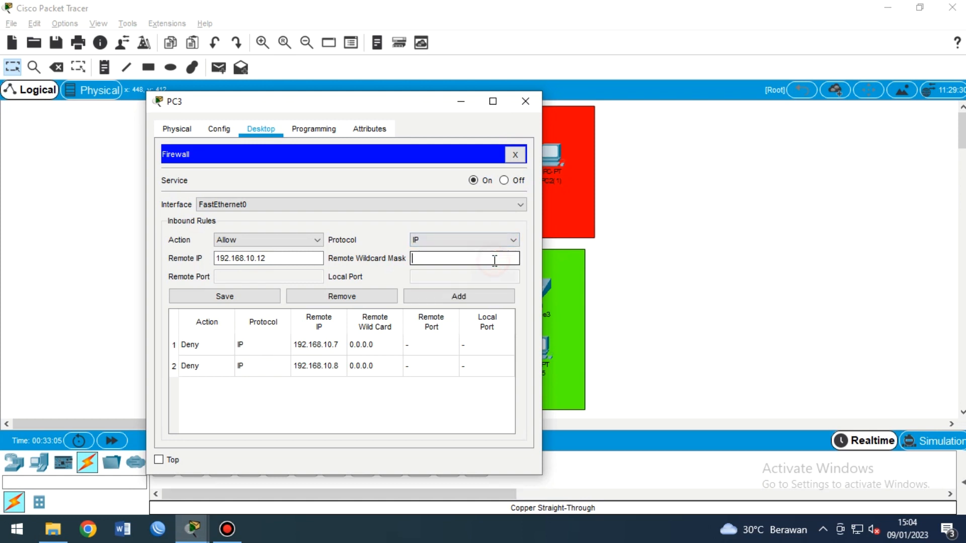
{"action": "type", "text": "0.0.0.0"}
{"action": "left_click", "coordinate": [489, 292]}
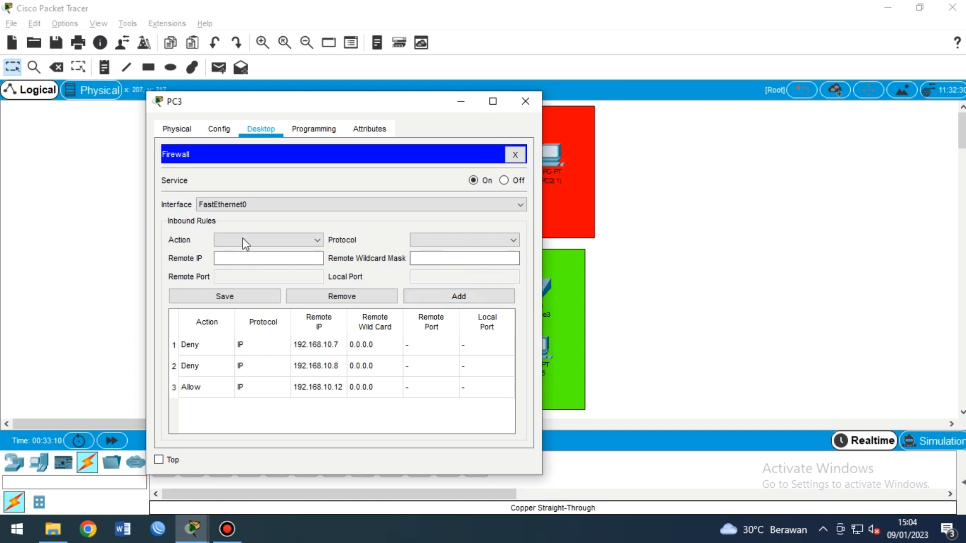
{"action": "left_click", "coordinate": [99, 228]}
Look up PC1's address and add an Allow IP rule for 192.168.10.10
{"action": "left_click", "coordinate": [340, 144]}
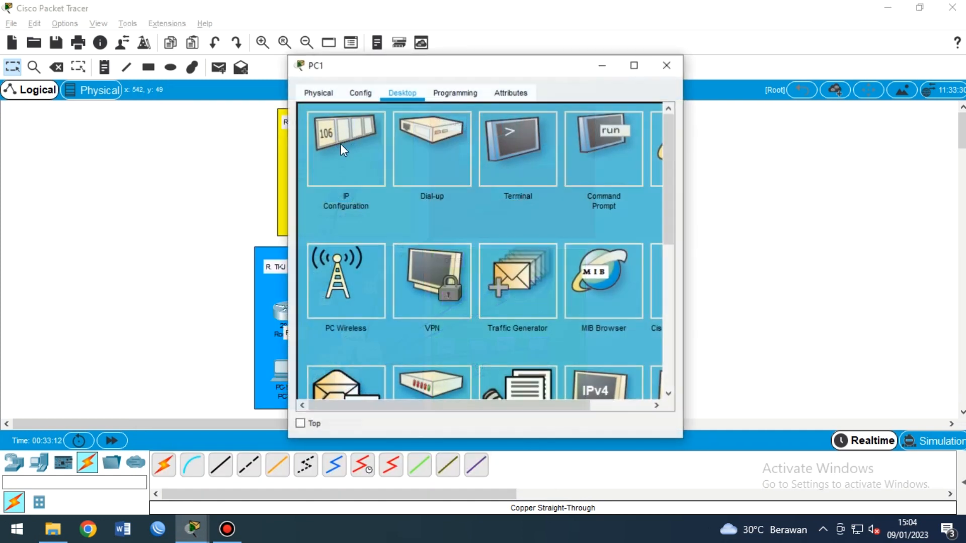
{"action": "left_click", "coordinate": [341, 144]}
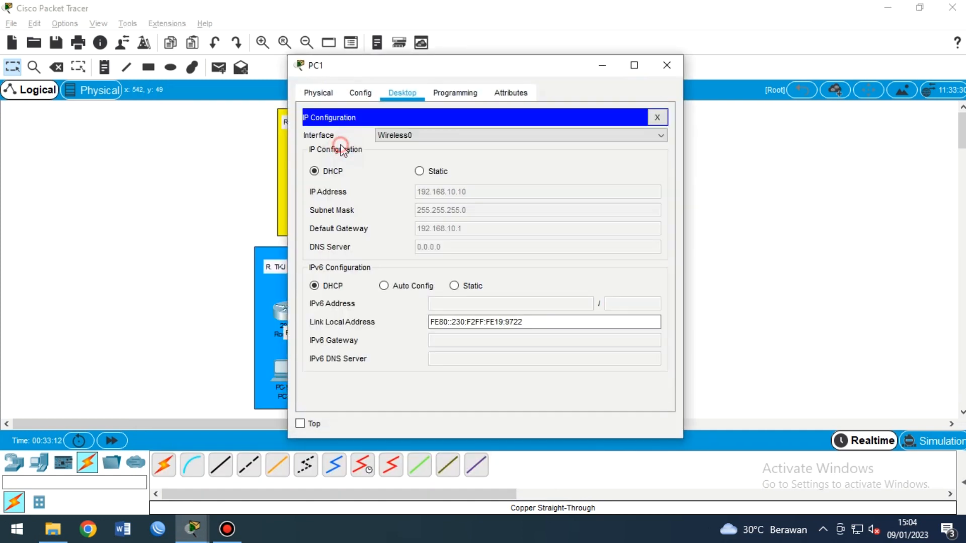
{"action": "left_click", "coordinate": [662, 74]}
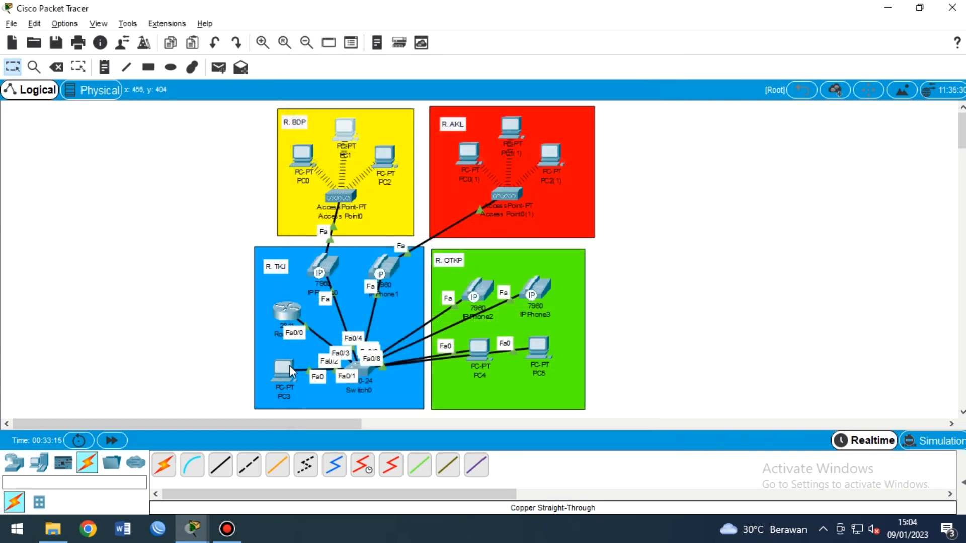
{"action": "left_click", "coordinate": [283, 370]}
{"action": "left_click", "coordinate": [271, 258]}
{"action": "left_click", "coordinate": [276, 240]}
{"action": "left_click", "coordinate": [277, 245]}
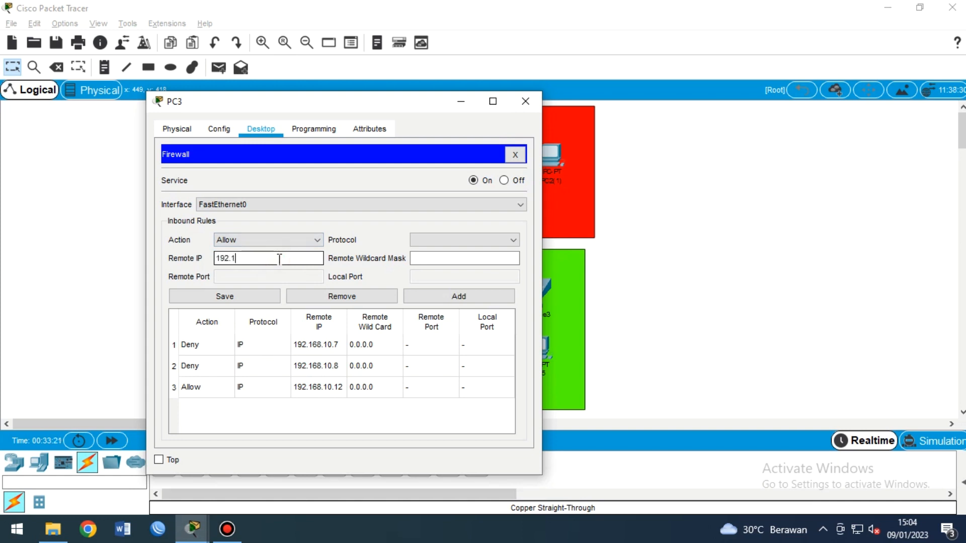
{"action": "left_click", "coordinate": [442, 240]}
{"action": "left_click", "coordinate": [443, 257]}
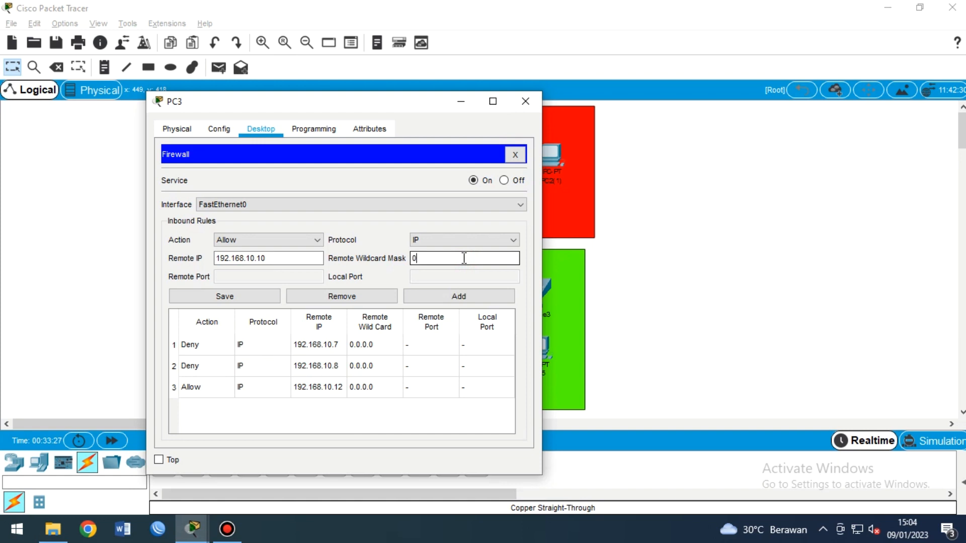
{"action": "left_click", "coordinate": [458, 296]}
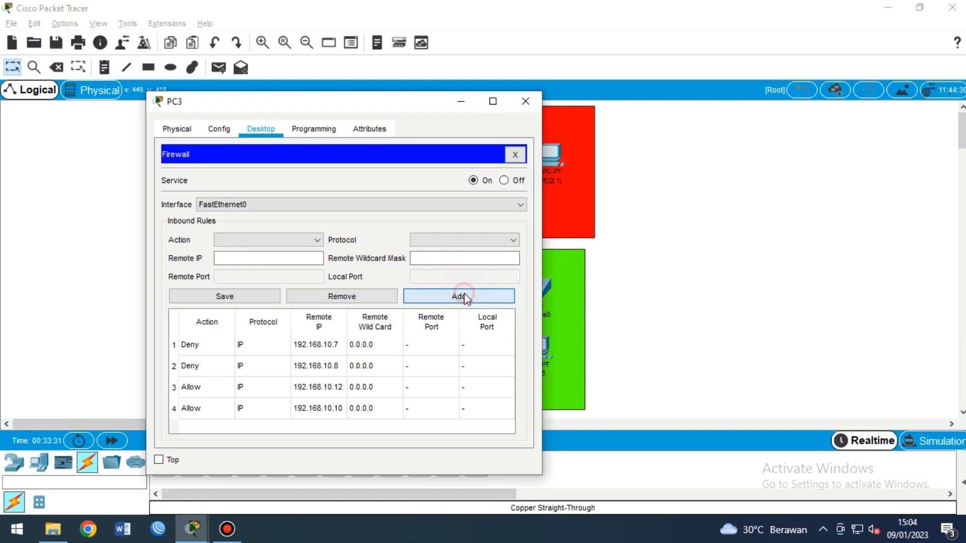
{"action": "left_click", "coordinate": [652, 237]}
Allow IP traffic from PC2 at 192.168.10.9 in PC3's firewall
{"action": "left_click", "coordinate": [394, 160]}
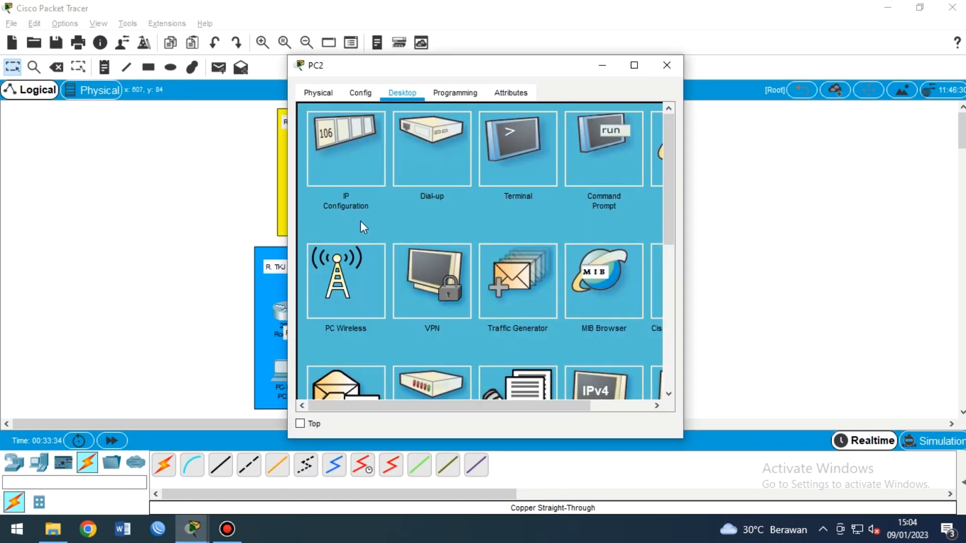
{"action": "left_click", "coordinate": [353, 176]}
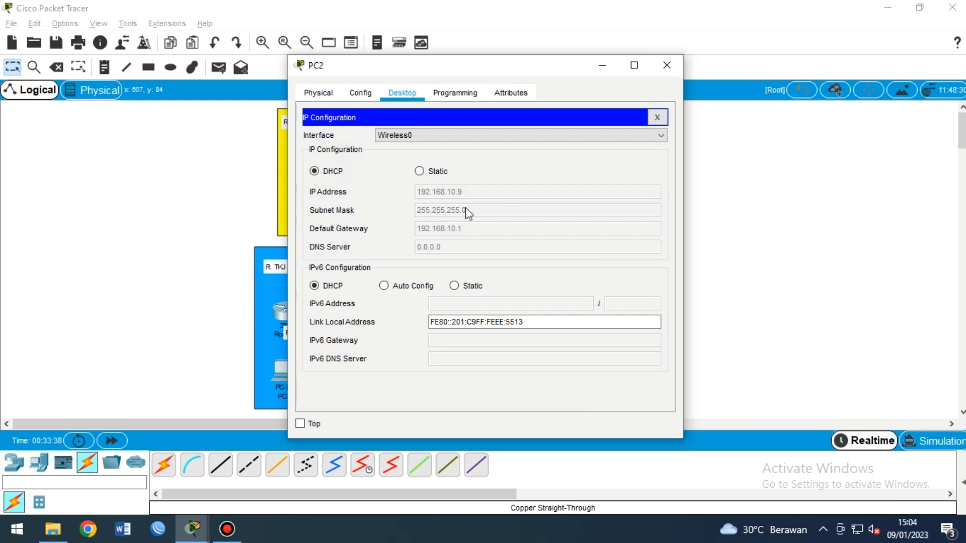
{"action": "left_click", "coordinate": [665, 65]}
{"action": "left_click", "coordinate": [289, 358]}
{"action": "left_click", "coordinate": [281, 254]}
{"action": "type", "text": "192.168.10.9"}
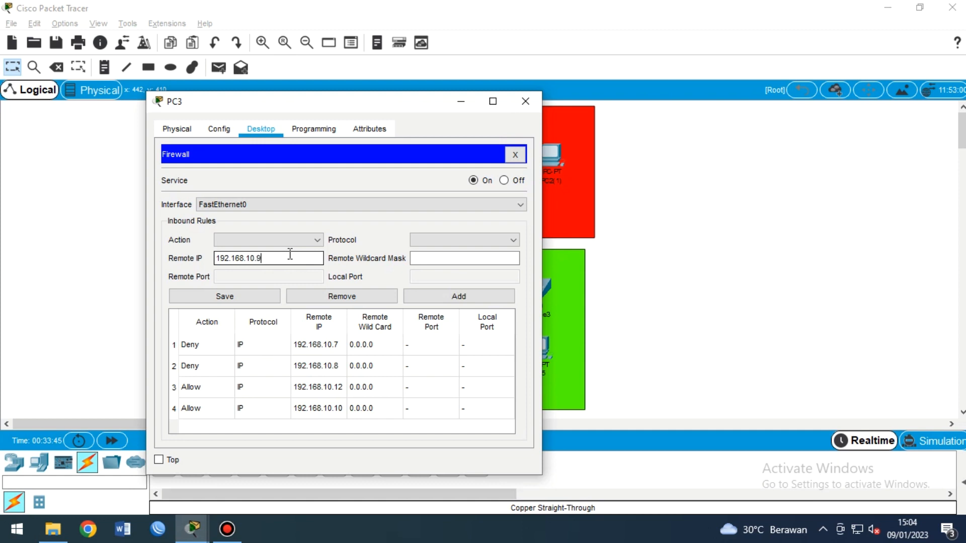
{"action": "left_click", "coordinate": [448, 240]}
{"action": "left_click", "coordinate": [282, 240]}
{"action": "left_click", "coordinate": [281, 259]}
{"action": "left_click", "coordinate": [434, 241]}
{"action": "left_click", "coordinate": [436, 251]}
{"action": "left_click", "coordinate": [438, 257]}
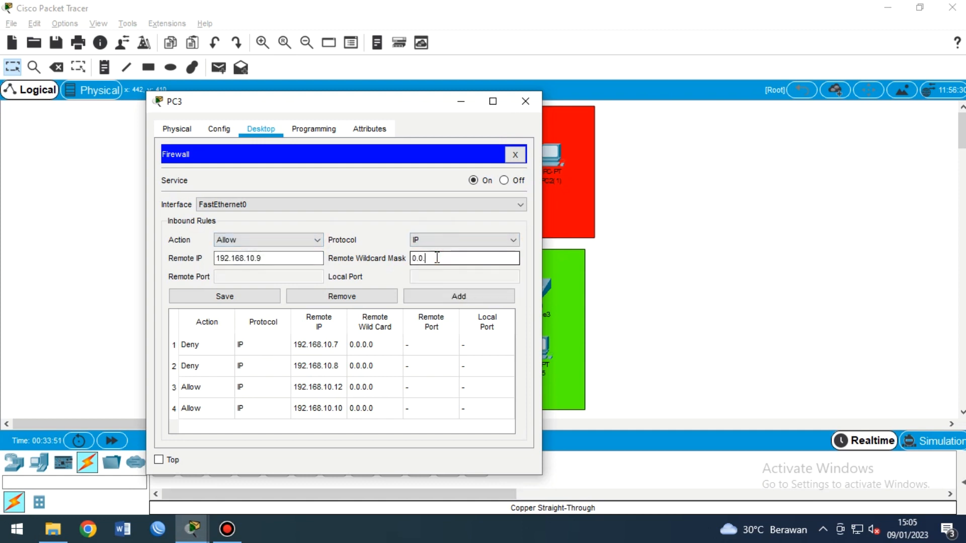
{"action": "left_click", "coordinate": [459, 297]}
Add an Allow IP rule for PC0(1) at 192.168.10.13
{"action": "left_click_drag", "start_coordinate": [376, 102], "coordinate": [272, 118]}
{"action": "left_click", "coordinate": [469, 155]}
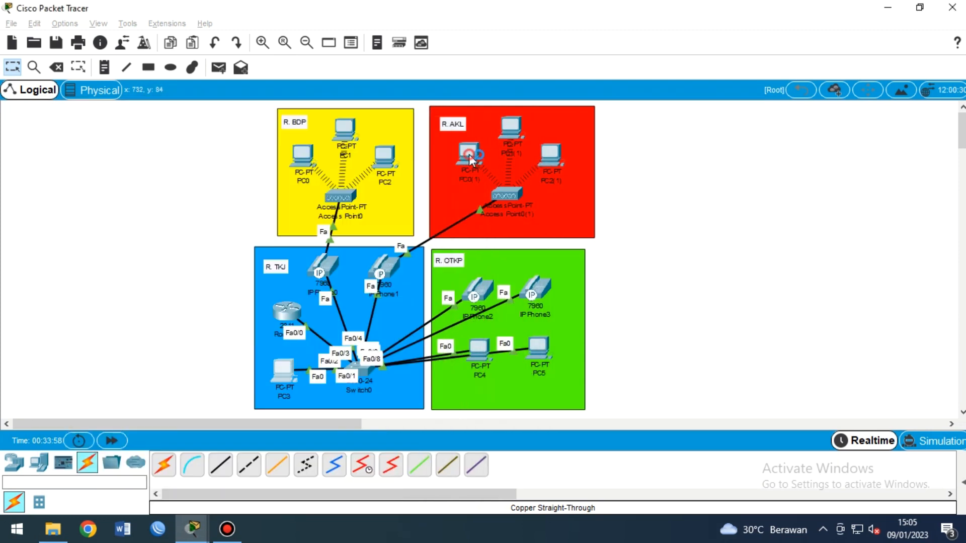
{"action": "left_click", "coordinate": [385, 160]}
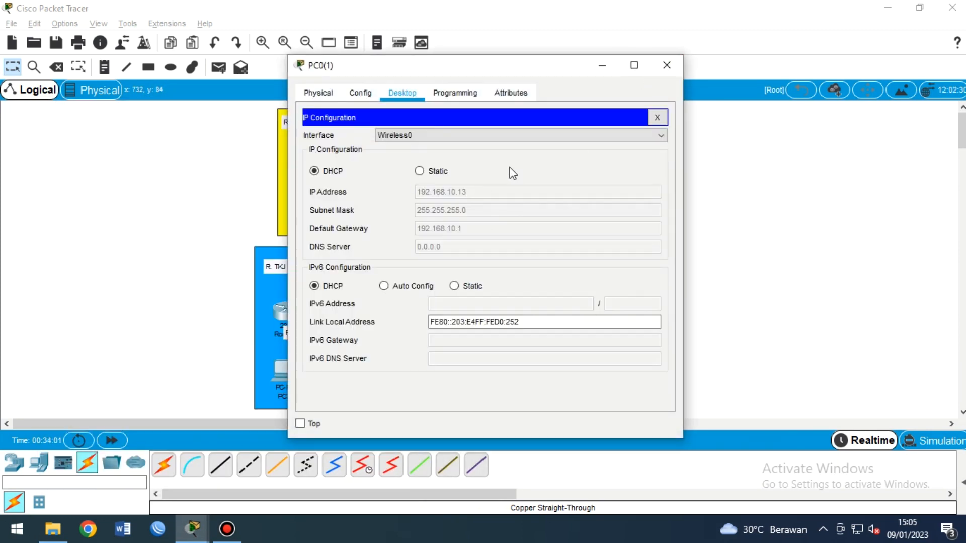
{"action": "left_click", "coordinate": [667, 65]}
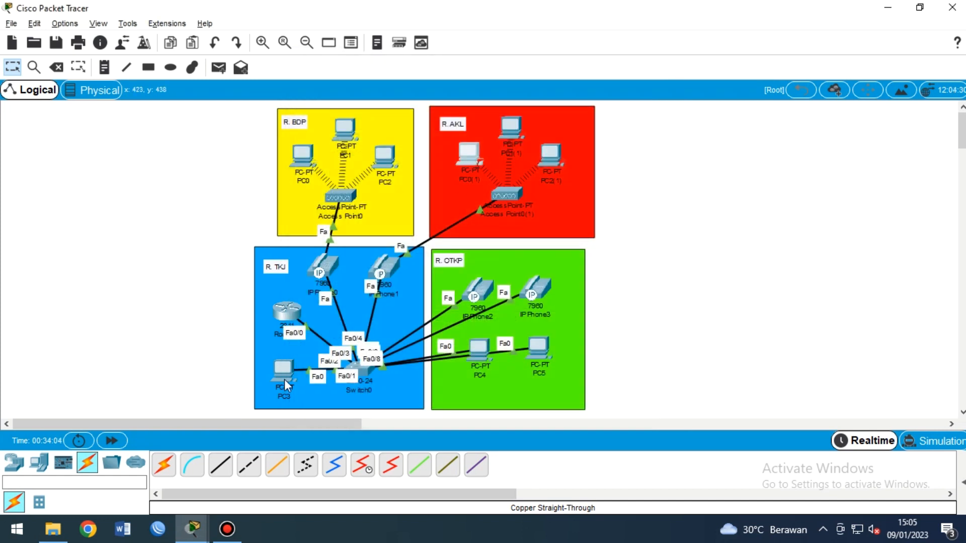
{"action": "left_click", "coordinate": [286, 386]}
{"action": "left_click", "coordinate": [200, 249]}
{"action": "left_click", "coordinate": [194, 267]}
{"action": "left_click", "coordinate": [194, 269]}
{"action": "type", "text": "192.1"}
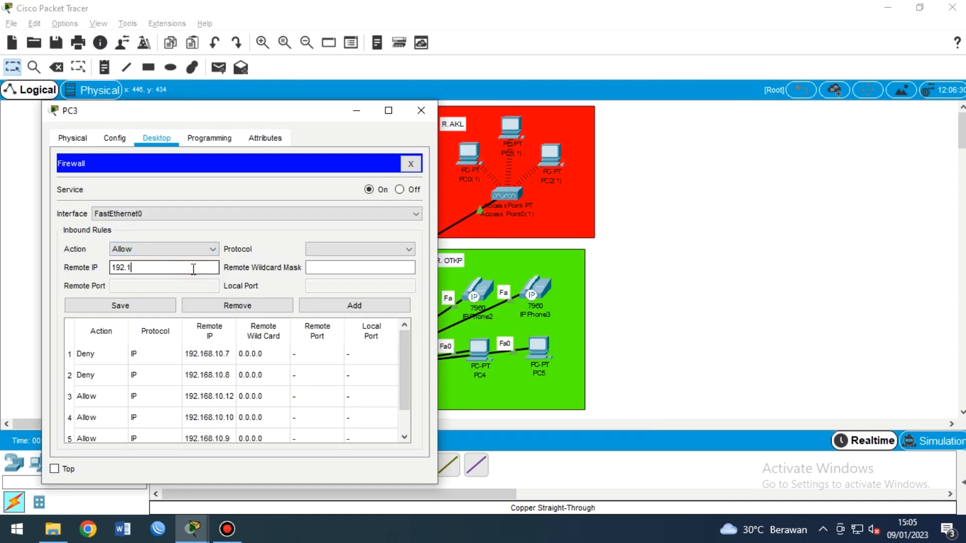
{"action": "left_click", "coordinate": [396, 249]}
{"action": "left_click", "coordinate": [392, 268]}
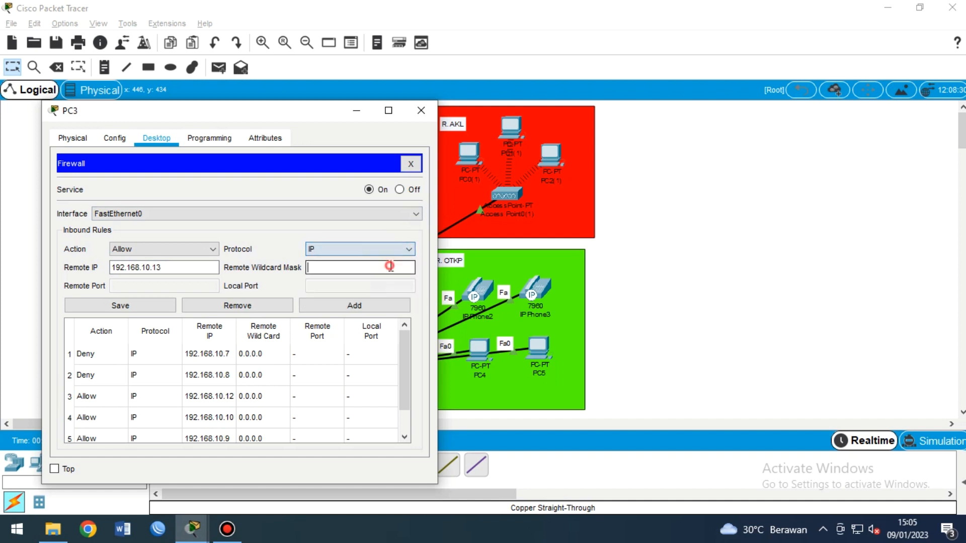
{"action": "left_click", "coordinate": [397, 306]}
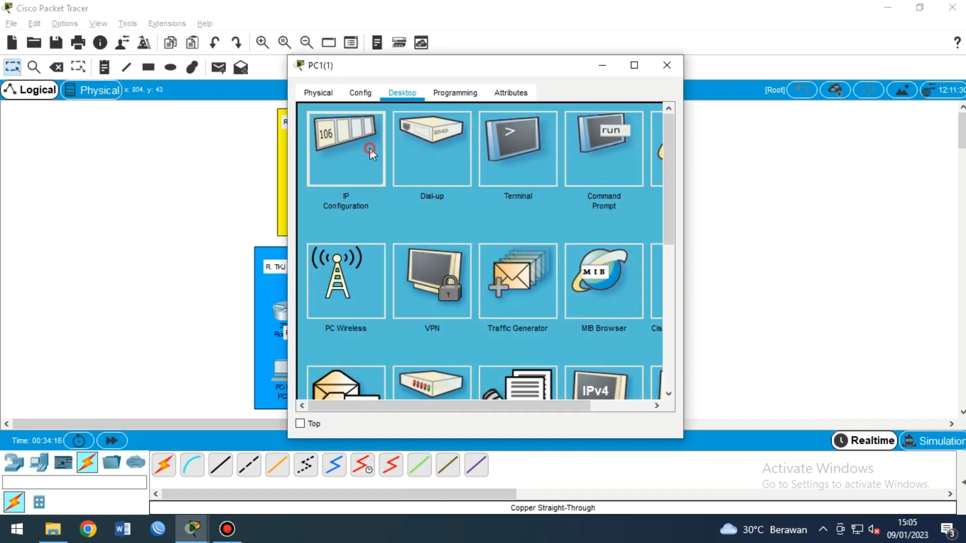
Add an Allow IP rule for PC1(1) at 192.168.10.11
{"action": "left_click", "coordinate": [370, 147]}
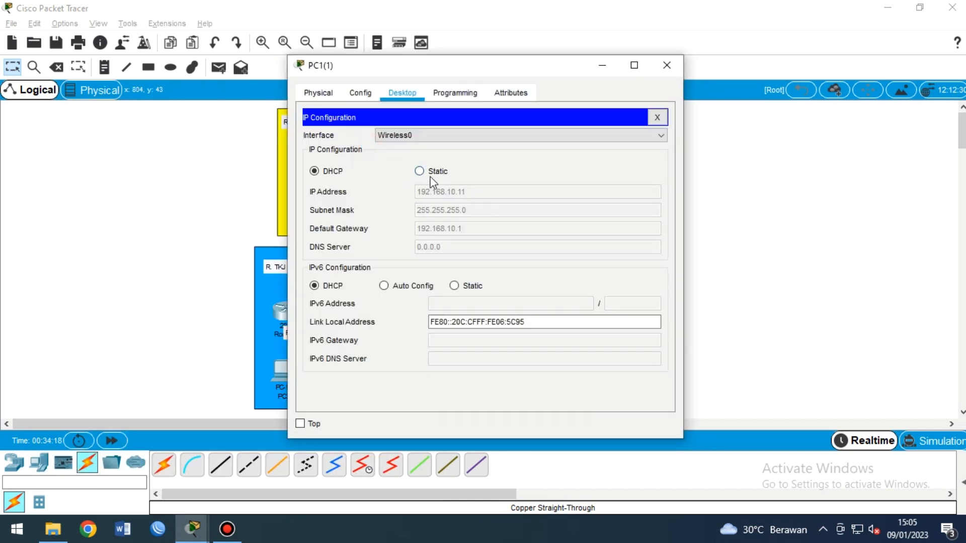
{"action": "left_click", "coordinate": [666, 65]}
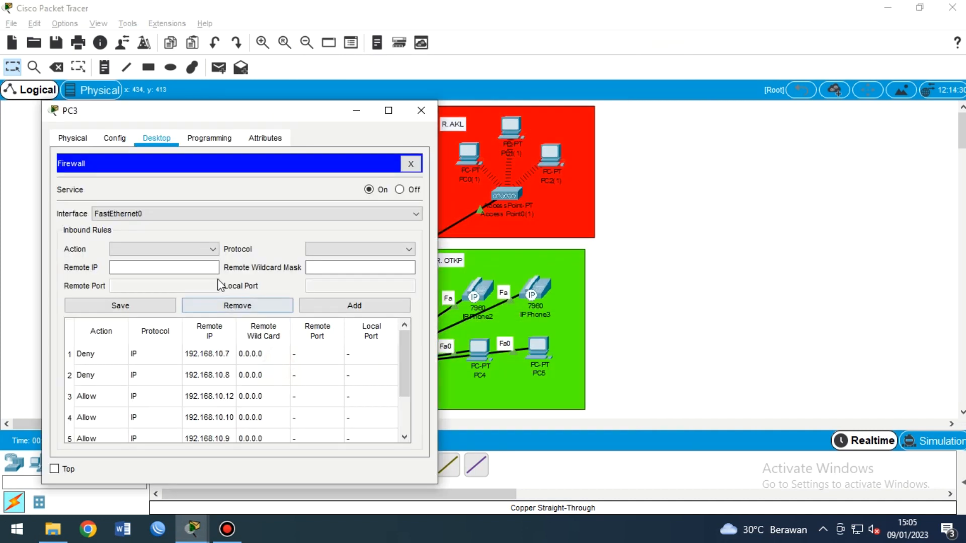
{"action": "left_click", "coordinate": [195, 249]}
{"action": "left_click", "coordinate": [192, 267]}
{"action": "left_click", "coordinate": [192, 267]}
{"action": "type", "text": "192.168.10.11"}
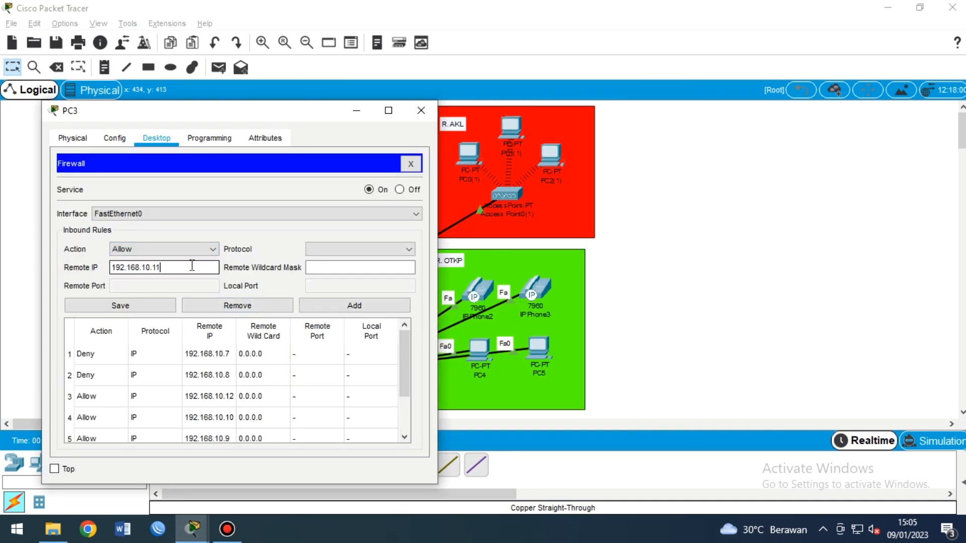
{"action": "left_click", "coordinate": [315, 250]}
{"action": "left_click", "coordinate": [317, 264]}
{"action": "left_click", "coordinate": [323, 271]}
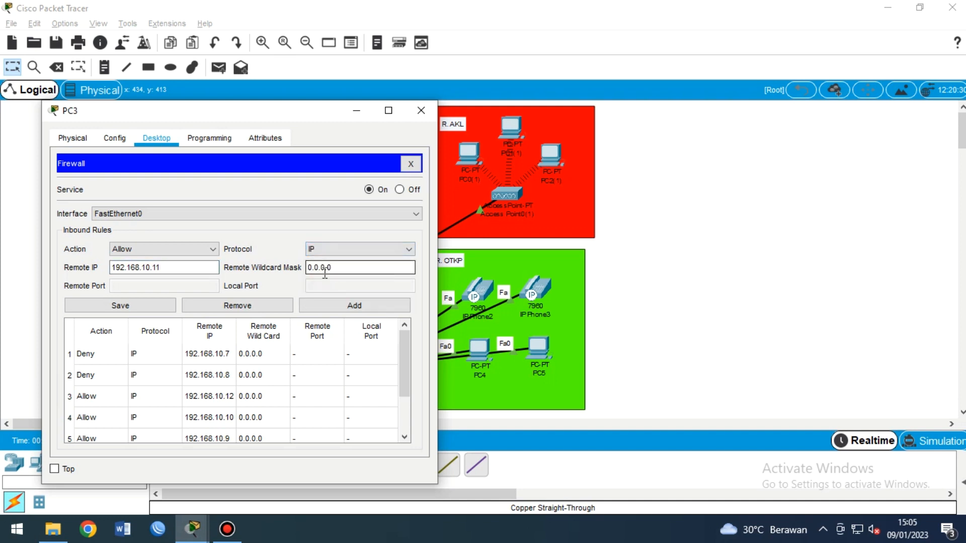
{"action": "left_click", "coordinate": [354, 306]}
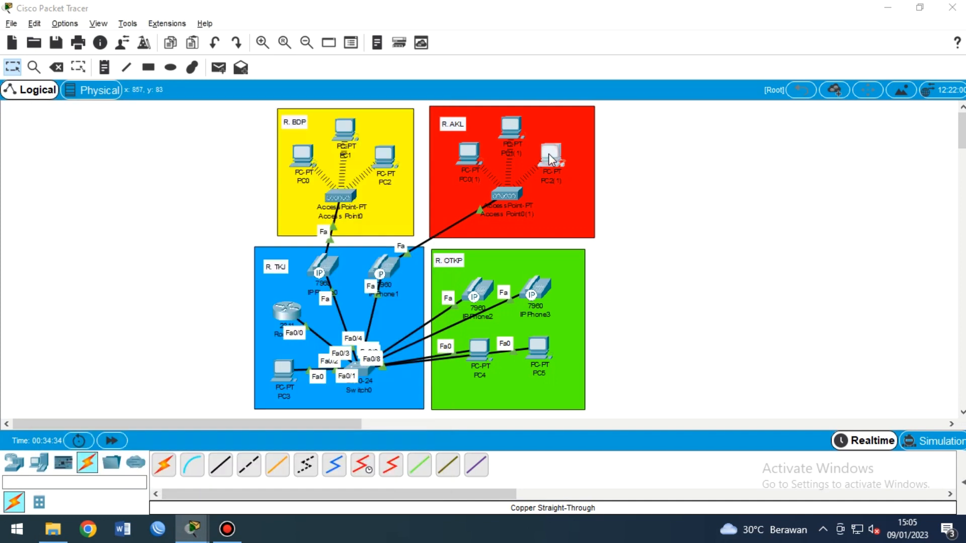
Add an Allow IP rule for PC2(1) at 192.168.10.14, wildcard 0.0.0.0
{"action": "left_click", "coordinate": [549, 153]}
{"action": "left_click", "coordinate": [340, 171]}
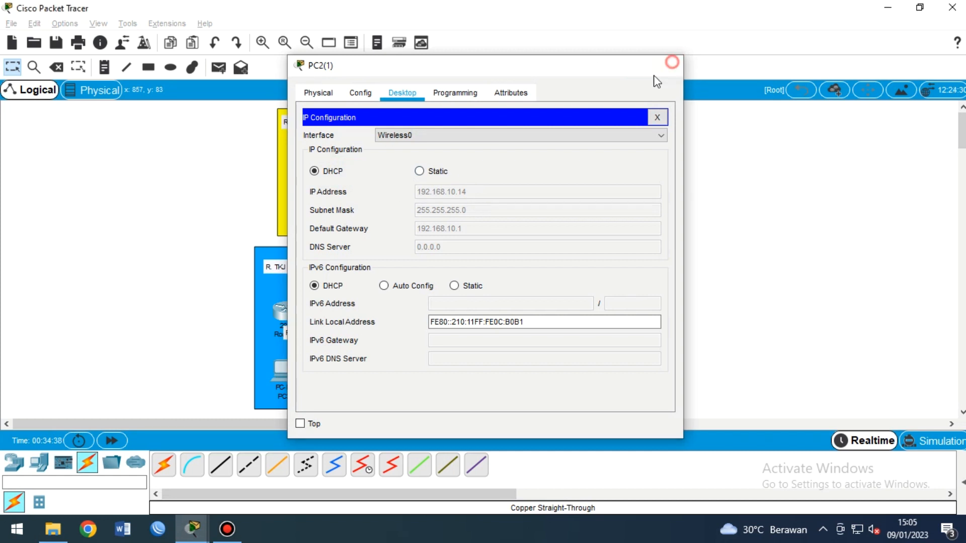
{"action": "left_click", "coordinate": [667, 65]}
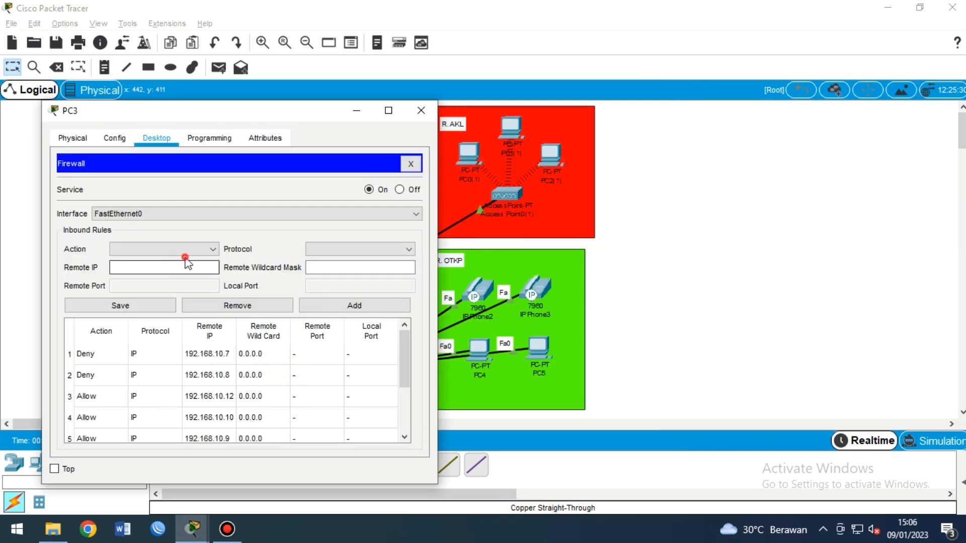
{"action": "left_click", "coordinate": [183, 268]}
{"action": "type", "text": "192.168.10.14"}
{"action": "left_click", "coordinate": [333, 251]}
{"action": "left_click", "coordinate": [333, 269]}
{"action": "left_click", "coordinate": [332, 268]}
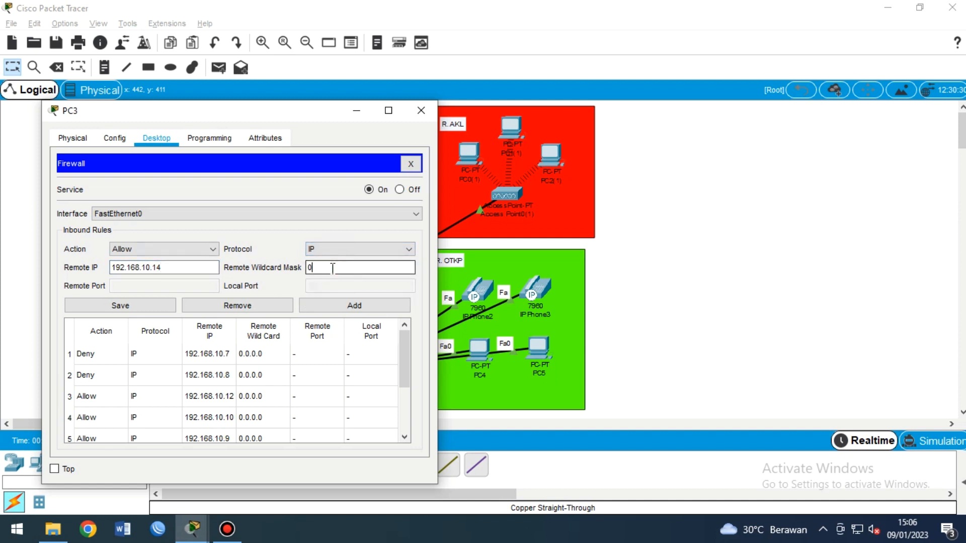
{"action": "left_click", "coordinate": [339, 305]}
{"action": "scroll", "coordinate": [248, 367], "scroll_direction": "down", "scroll_amount": 2}
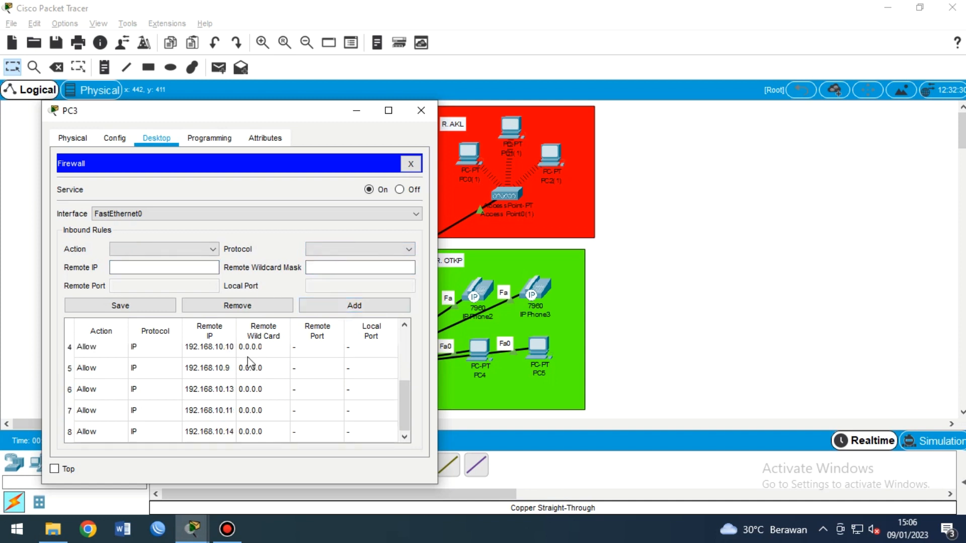
{"action": "scroll", "coordinate": [126, 363], "scroll_direction": "up", "scroll_amount": 2}
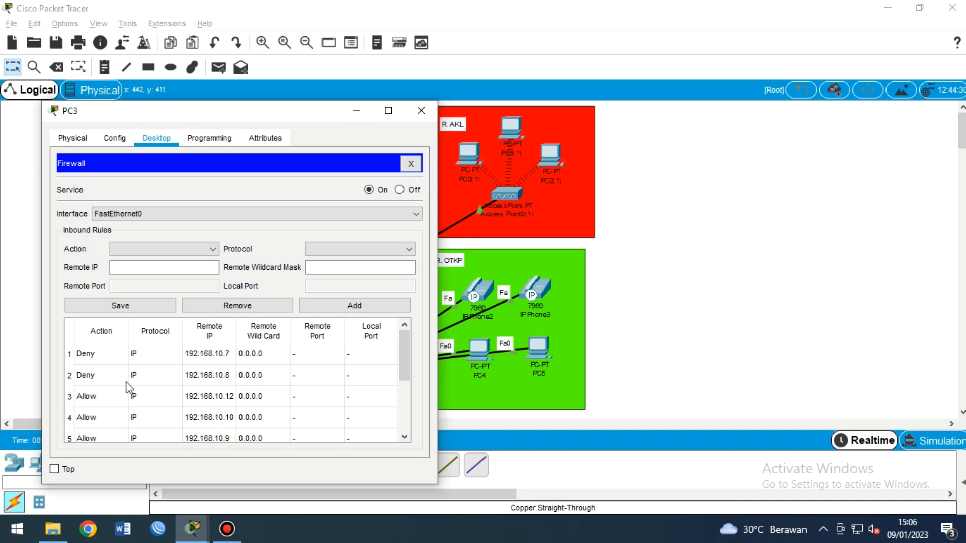
Close PC3's window and fast-forward the simulation clock
{"action": "scroll", "coordinate": [119, 406], "scroll_direction": "down", "scroll_amount": 1}
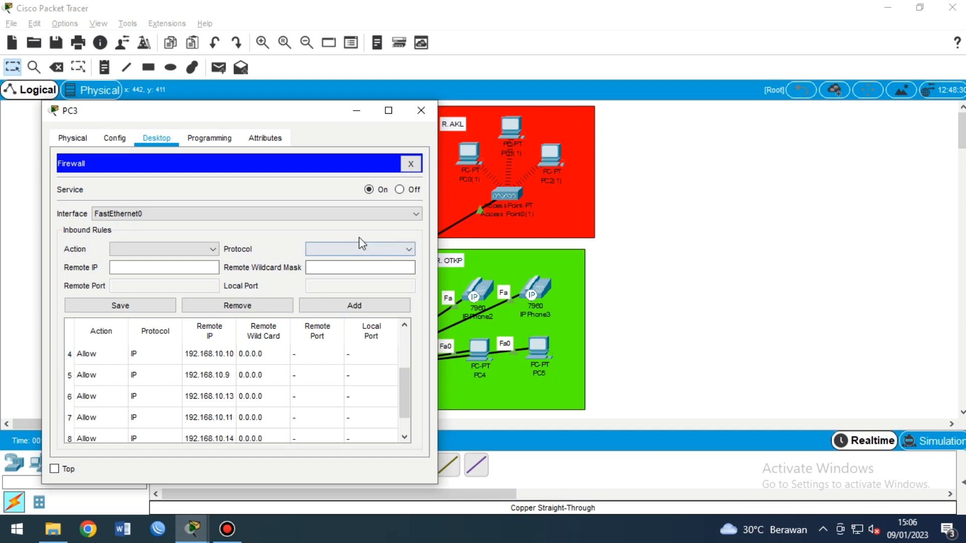
{"action": "left_click", "coordinate": [421, 110]}
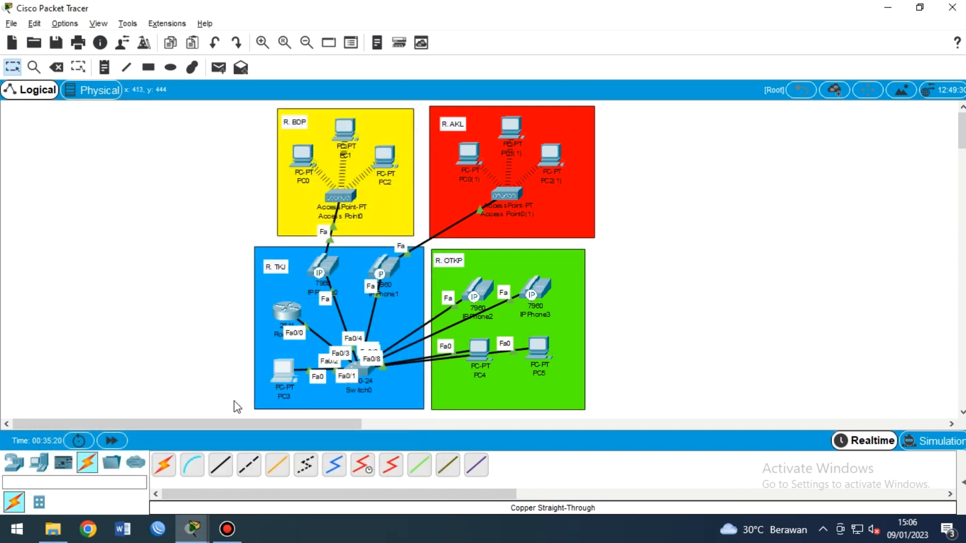
{"action": "left_click", "coordinate": [112, 441]}
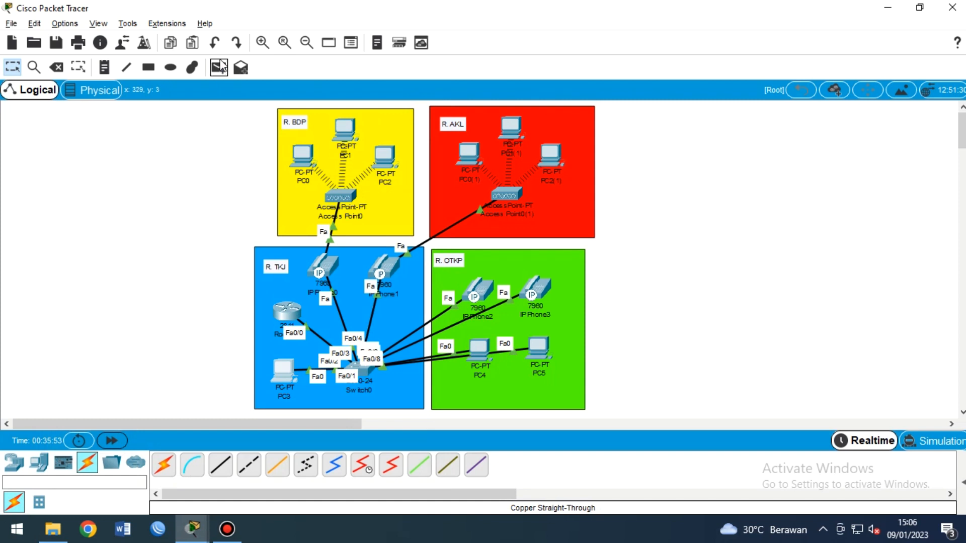
{"action": "left_click", "coordinate": [220, 68]}
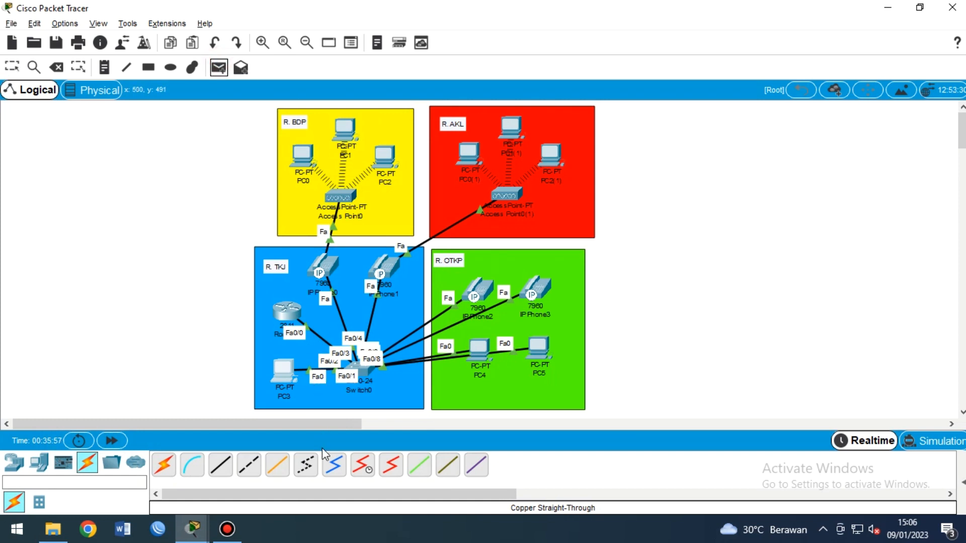
Send simple PDU pings from PC3 to PC0 and PC1, with the PDU list shown
{"action": "left_click", "coordinate": [12, 67]}
{"action": "left_click", "coordinate": [962, 483]}
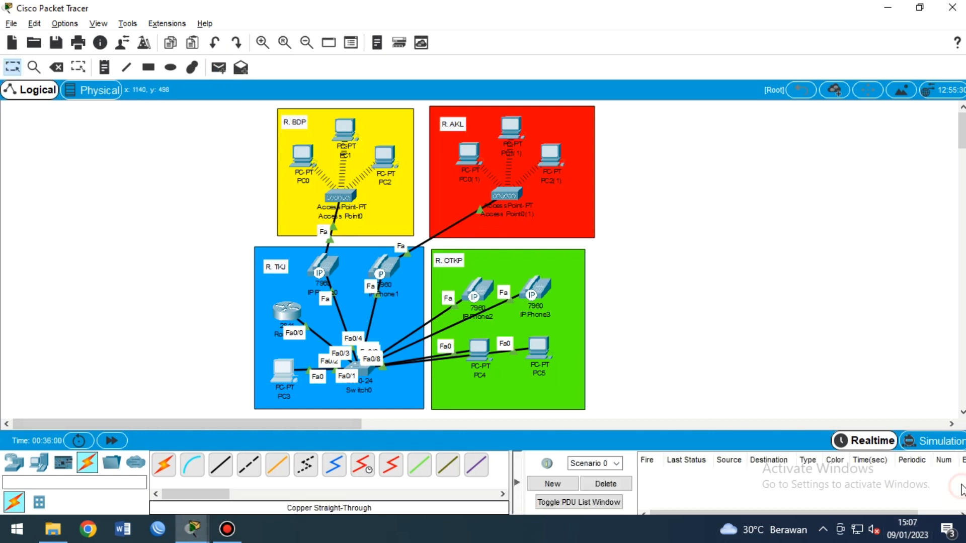
{"action": "left_click", "coordinate": [219, 69]}
{"action": "left_click", "coordinate": [284, 370]}
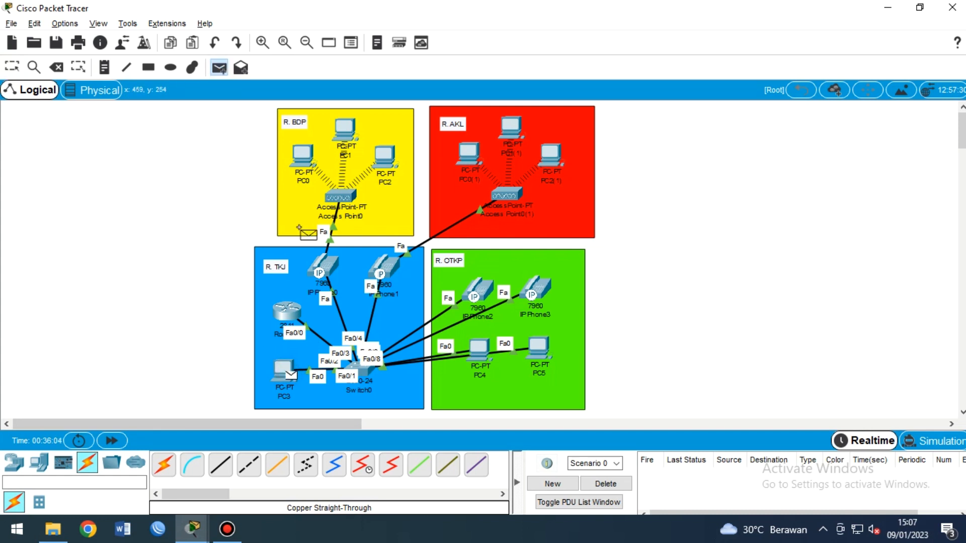
{"action": "left_click", "coordinate": [303, 157]}
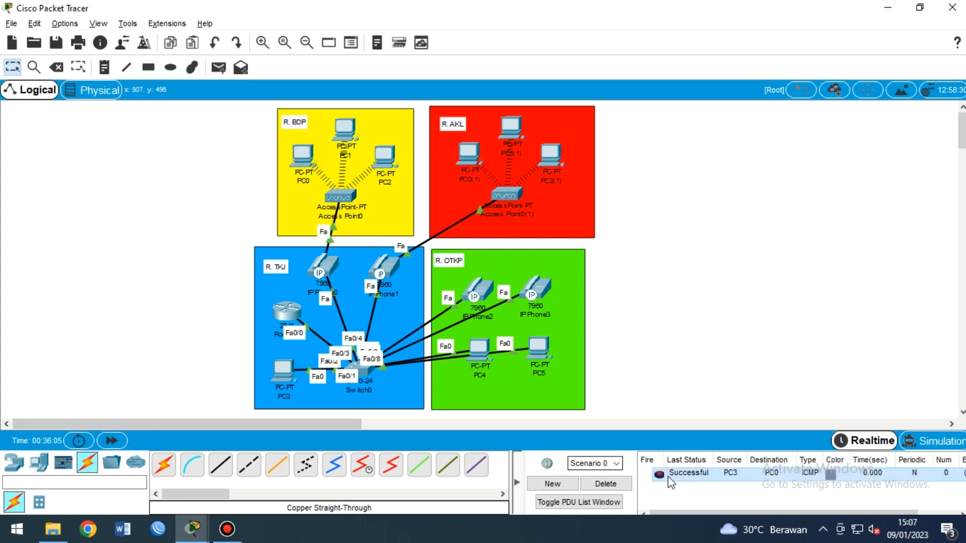
{"action": "left_click", "coordinate": [220, 68]}
{"action": "left_click", "coordinate": [288, 371]}
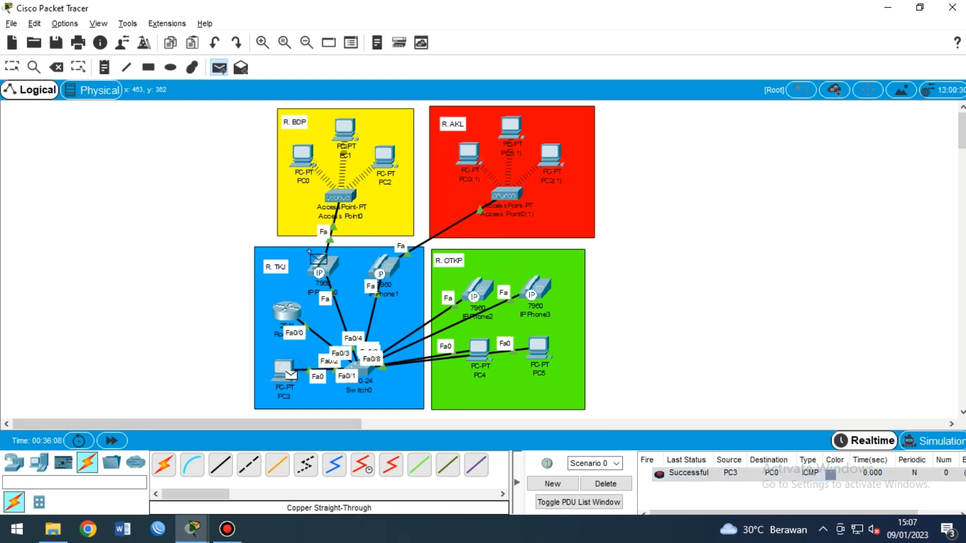
{"action": "left_click", "coordinate": [347, 132]}
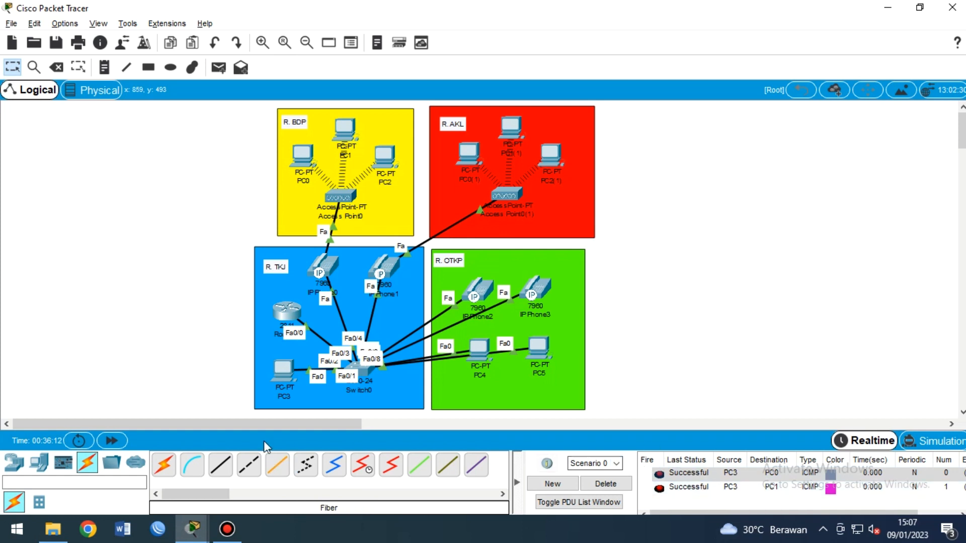
Ping PC2 from PC3, then delete all successful test PDUs from Scenario 0
{"action": "left_click", "coordinate": [219, 68]}
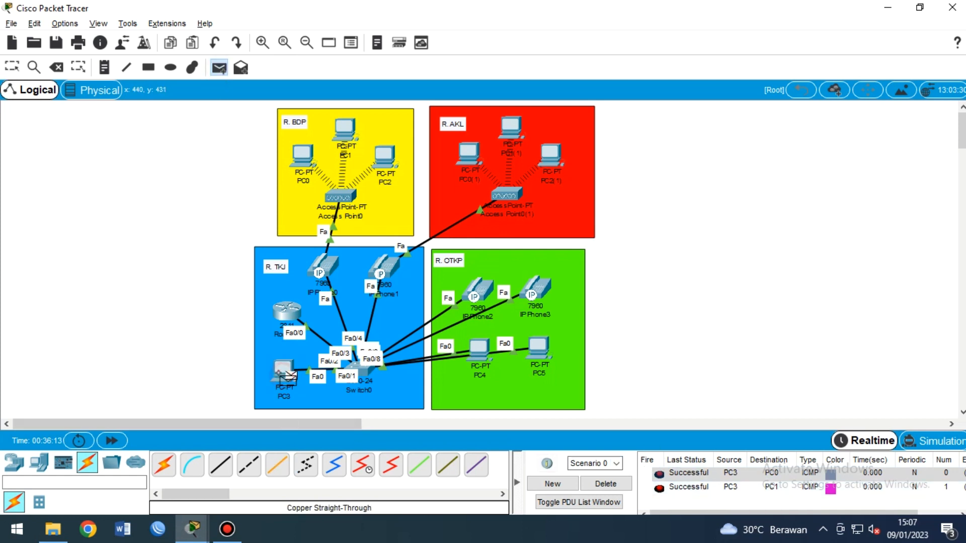
{"action": "left_click", "coordinate": [381, 172]}
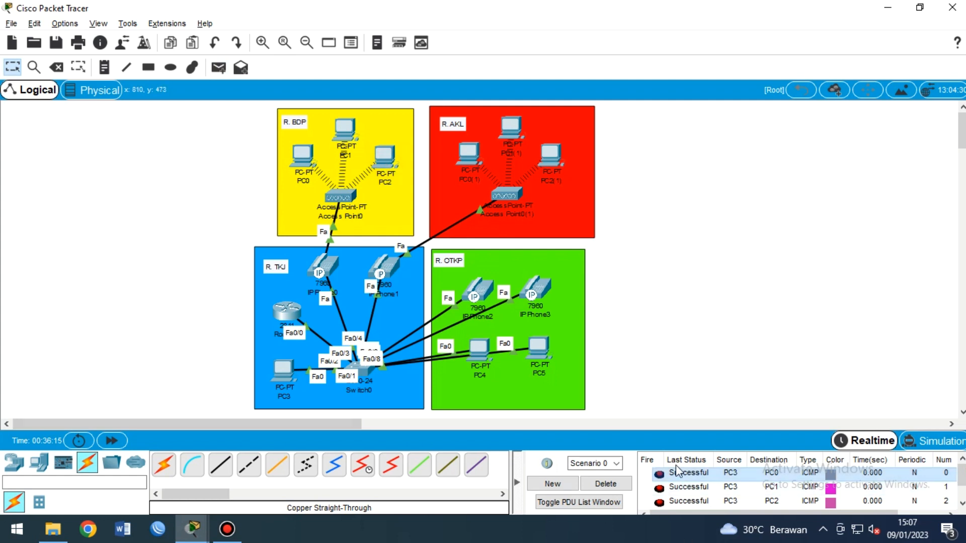
{"action": "left_click", "coordinate": [618, 484]}
{"action": "left_click", "coordinate": [218, 67]}
{"action": "left_click", "coordinate": [284, 370]}
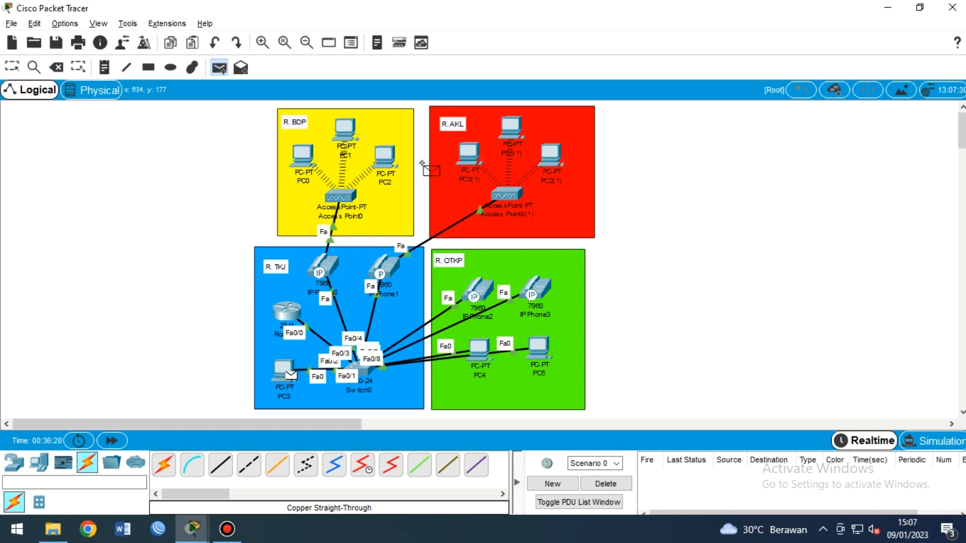
{"action": "left_click", "coordinate": [470, 153]}
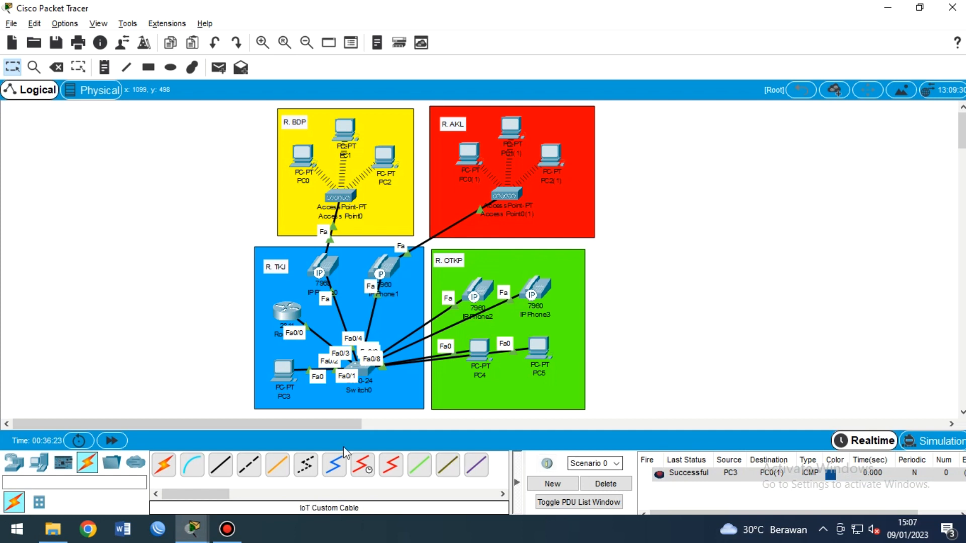
{"action": "left_click", "coordinate": [219, 69]}
{"action": "left_click", "coordinate": [284, 370]}
{"action": "left_click", "coordinate": [512, 128]}
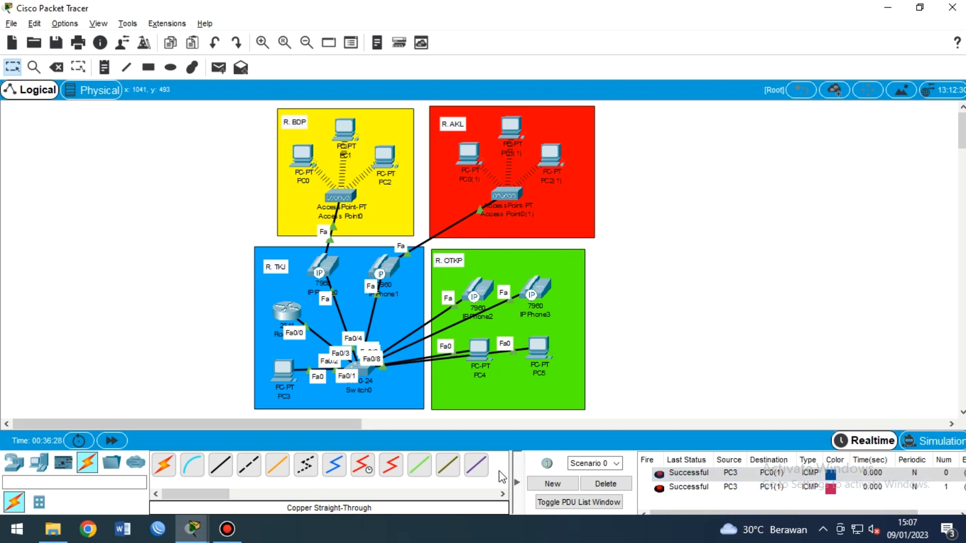
{"action": "left_click", "coordinate": [218, 67]}
{"action": "left_click", "coordinate": [284, 373]}
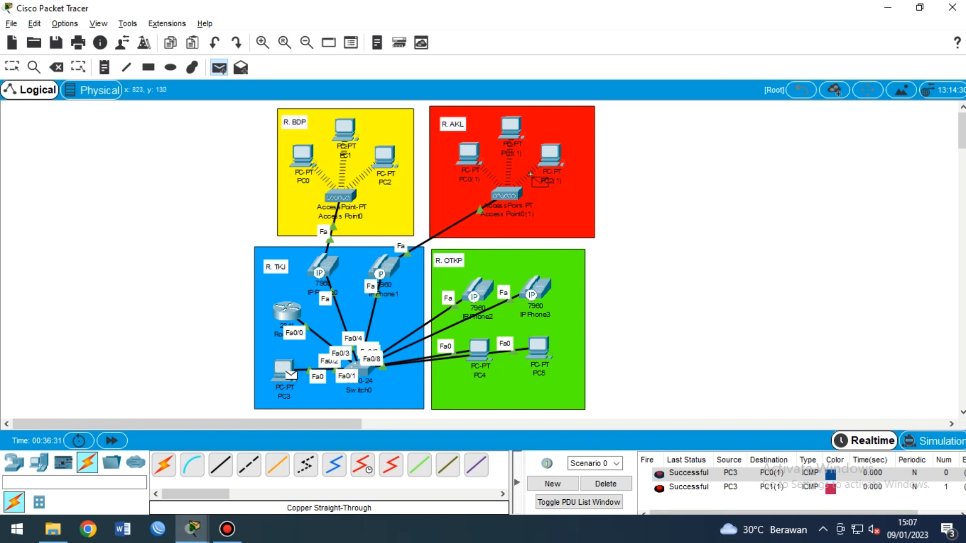
{"action": "left_click", "coordinate": [551, 156]}
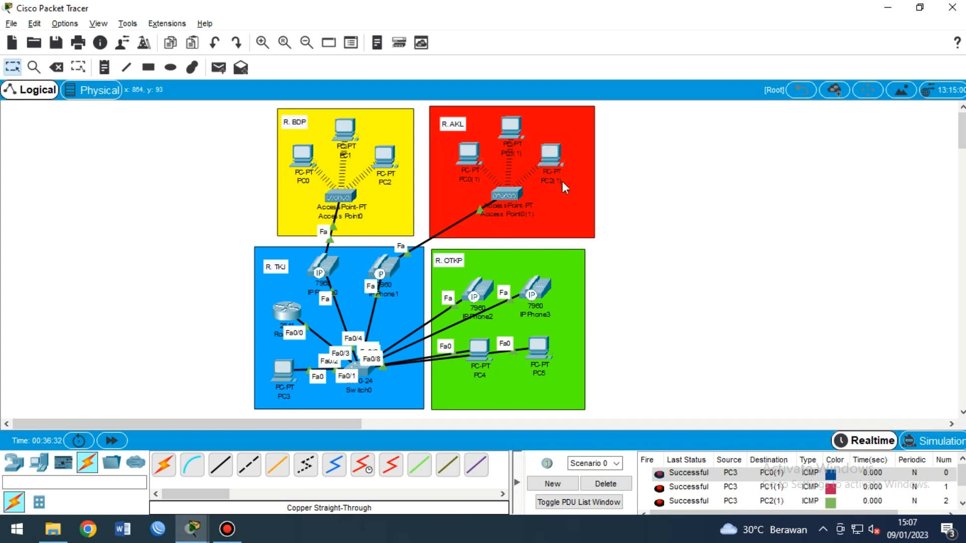
{"action": "left_click", "coordinate": [623, 485]}
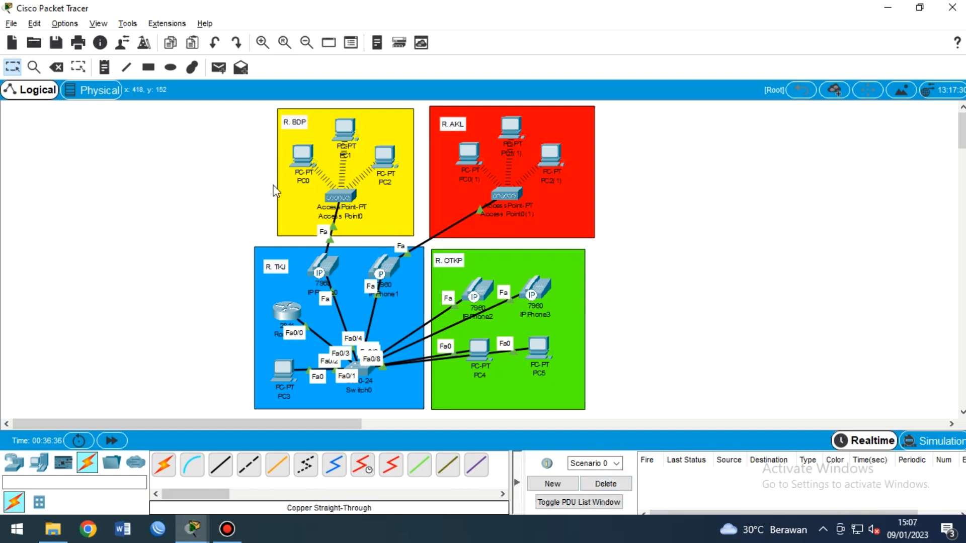
Send simple PDU pings from PC3 to PC4 and PC5, which fail per the firewall
{"action": "left_click", "coordinate": [218, 68]}
{"action": "left_click", "coordinate": [282, 370]}
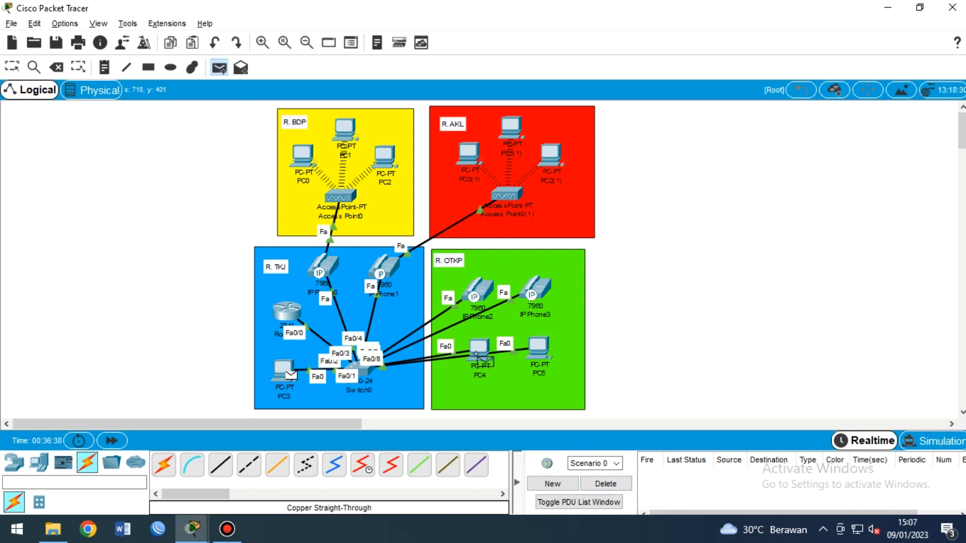
{"action": "left_click", "coordinate": [481, 352]}
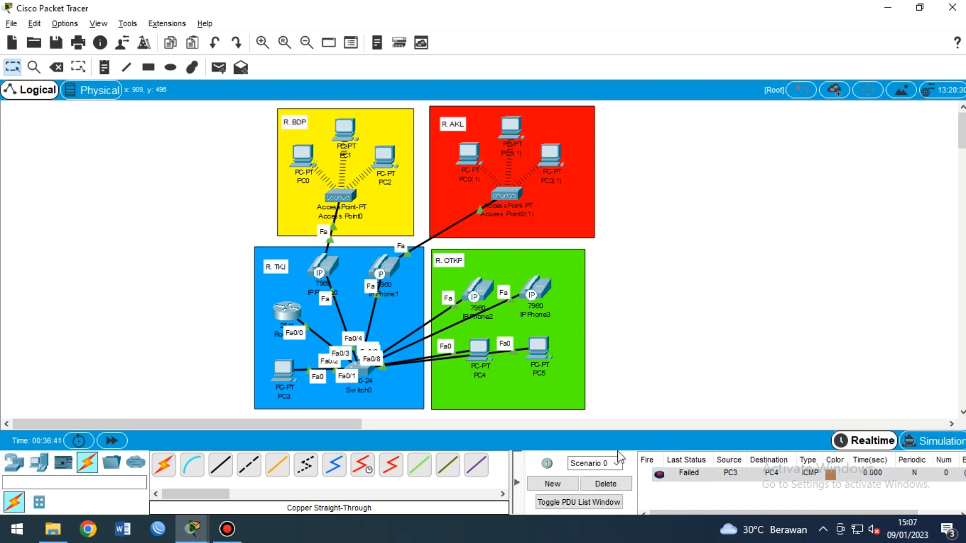
{"action": "left_click", "coordinate": [218, 68]}
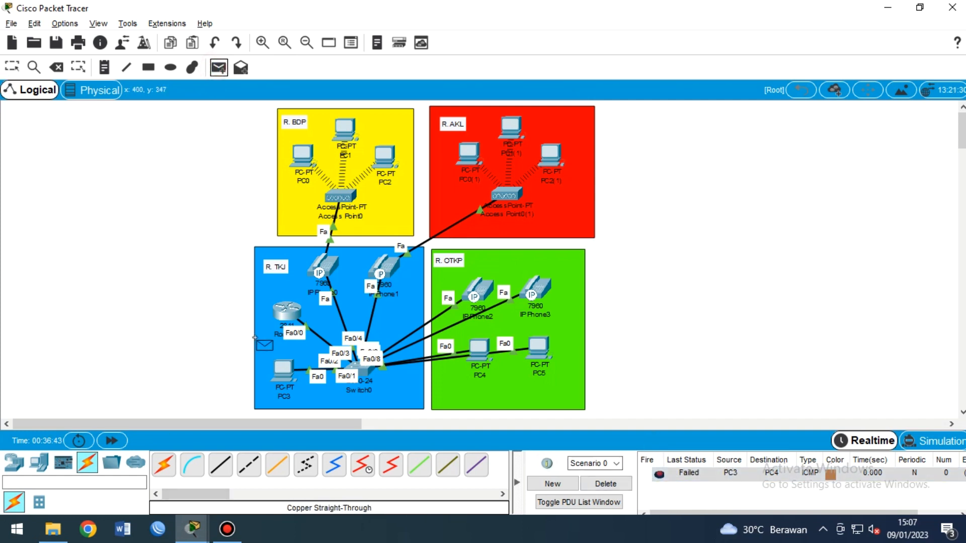
{"action": "left_click", "coordinate": [283, 370]}
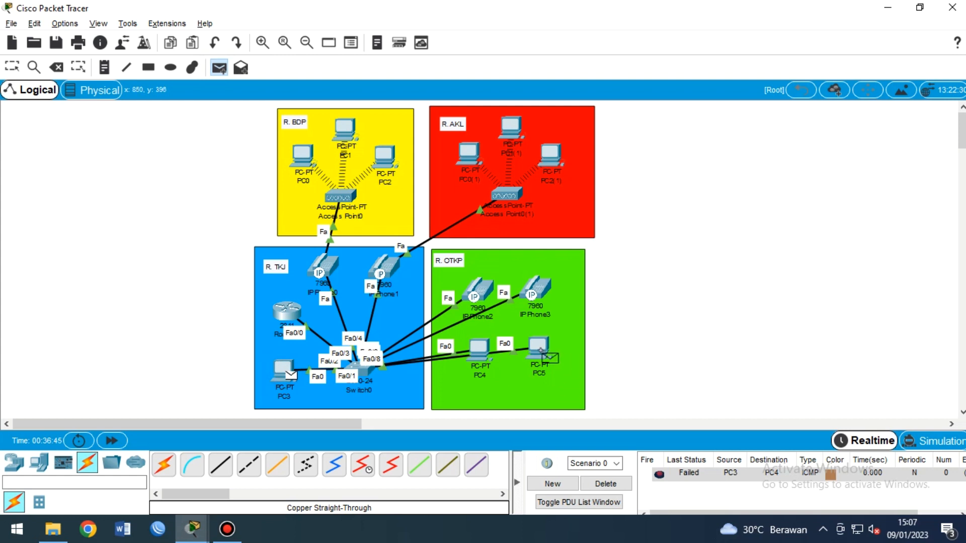
{"action": "left_click", "coordinate": [539, 348]}
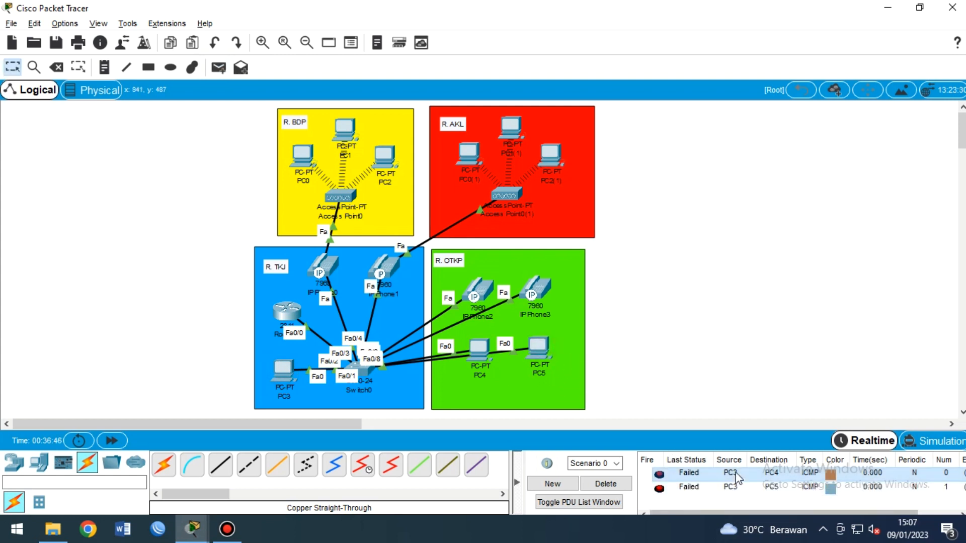